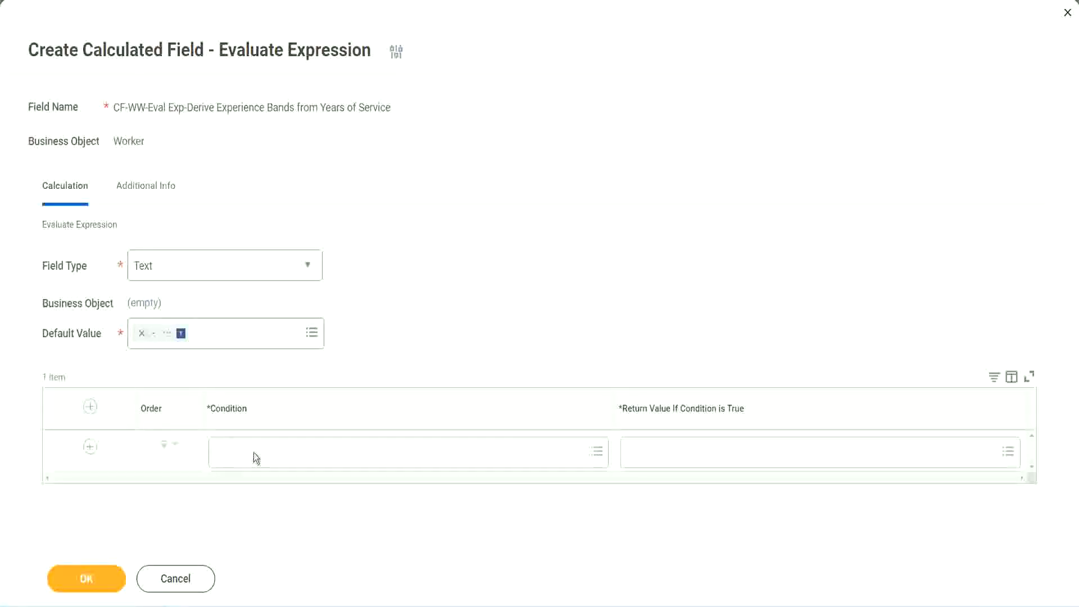
Step: Switch to the Notepad++ notes and copy the Field 1 name, CF-WW-TF-Length of Service between 0 and 7 years
{"action": "left_click", "coordinate": [254, 452]}
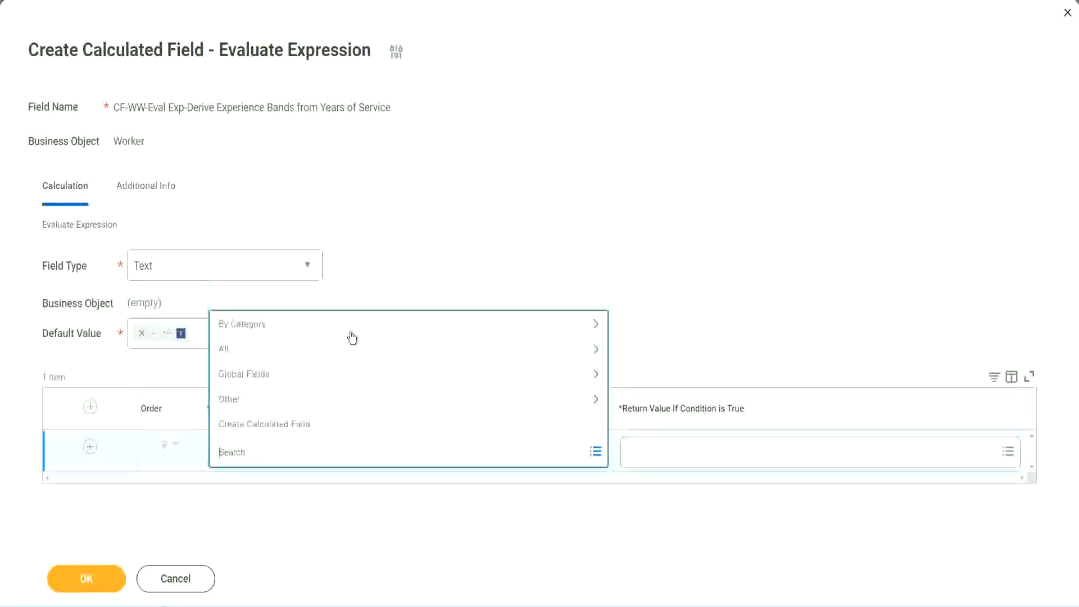
{"action": "left_click", "coordinate": [414, 254]}
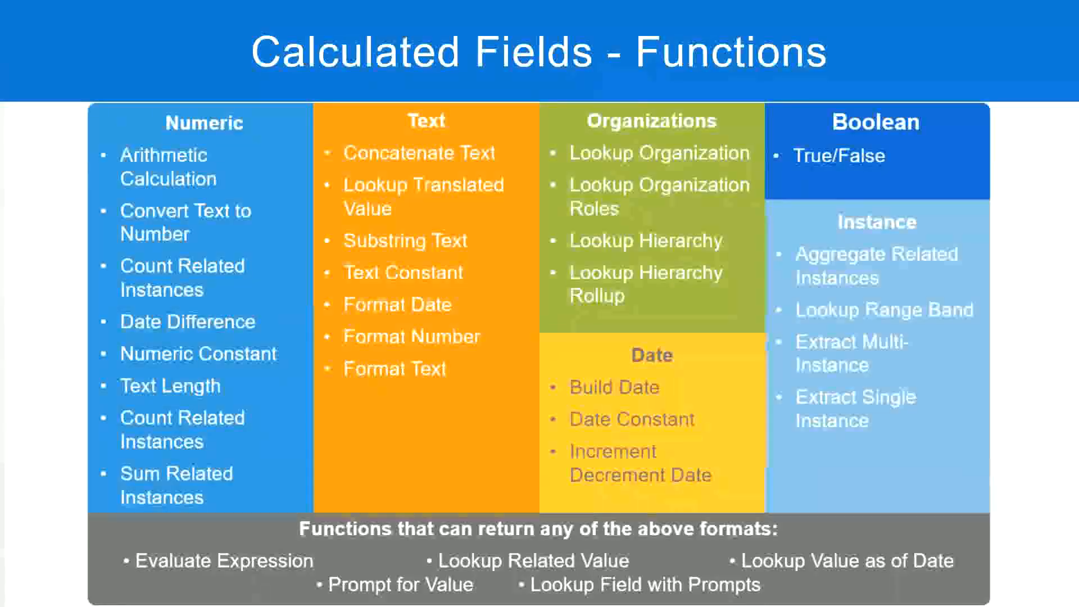
{"action": "key", "text": "alt+Tab"}
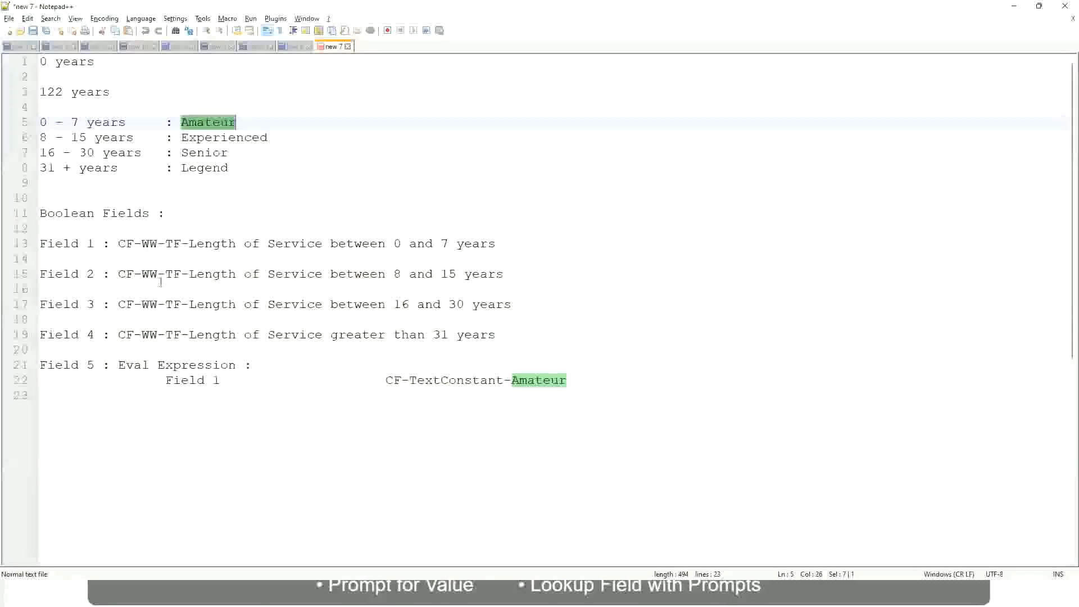
{"action": "double_click", "coordinate": [125, 243]}
{"action": "left_click_drag", "start_coordinate": [187, 245], "coordinate": [497, 248]}
{"action": "key", "text": "ctrl+c"}
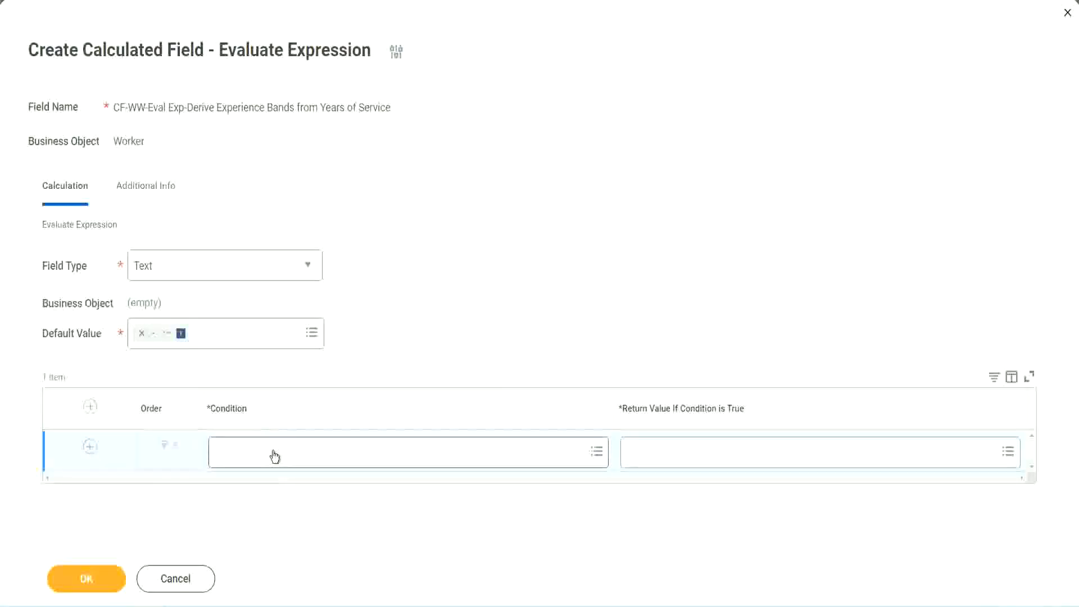
Step: Set the first row's condition to CF-WW-TF-Length of Service between 0 and 7 years in the Evaluate Expression field
{"action": "left_click", "coordinate": [274, 456]}
{"action": "key", "text": "ctrl+v"}
{"action": "key", "text": "Return"}
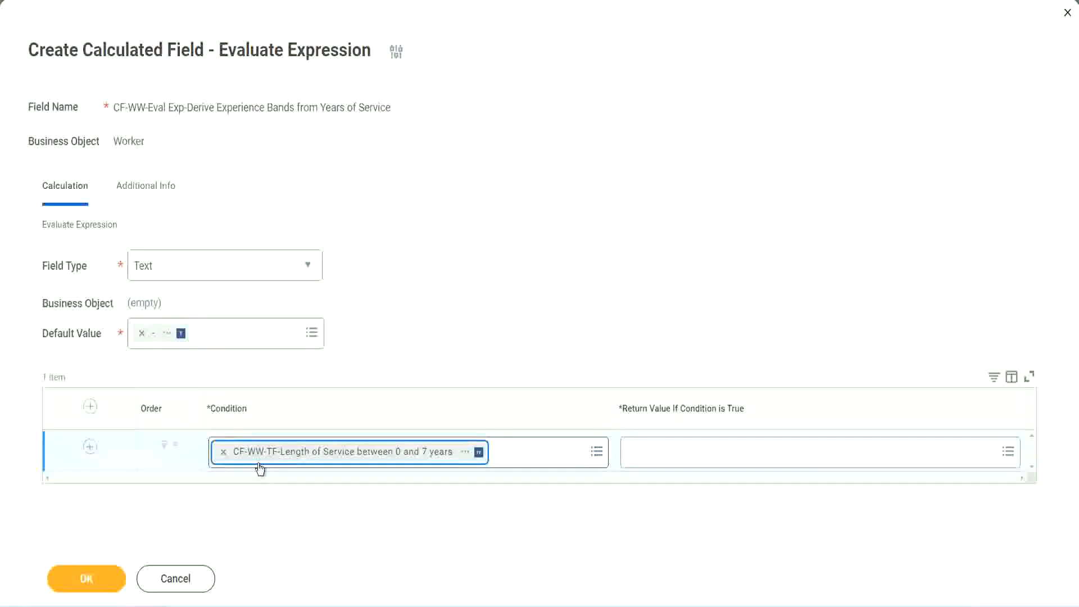
{"action": "left_click", "coordinate": [497, 312]}
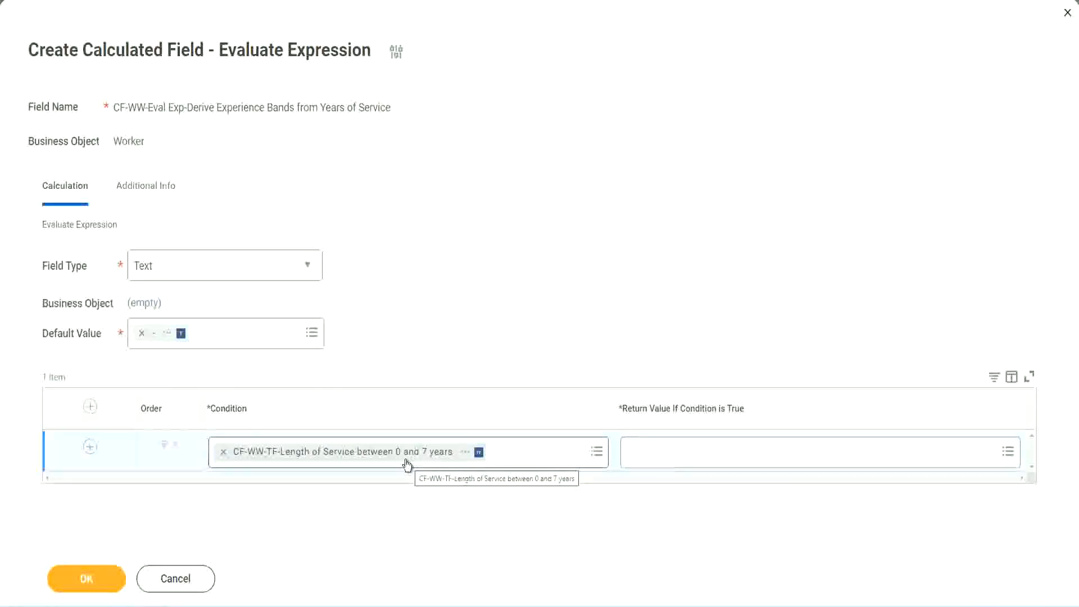
{"action": "left_click", "coordinate": [701, 459]}
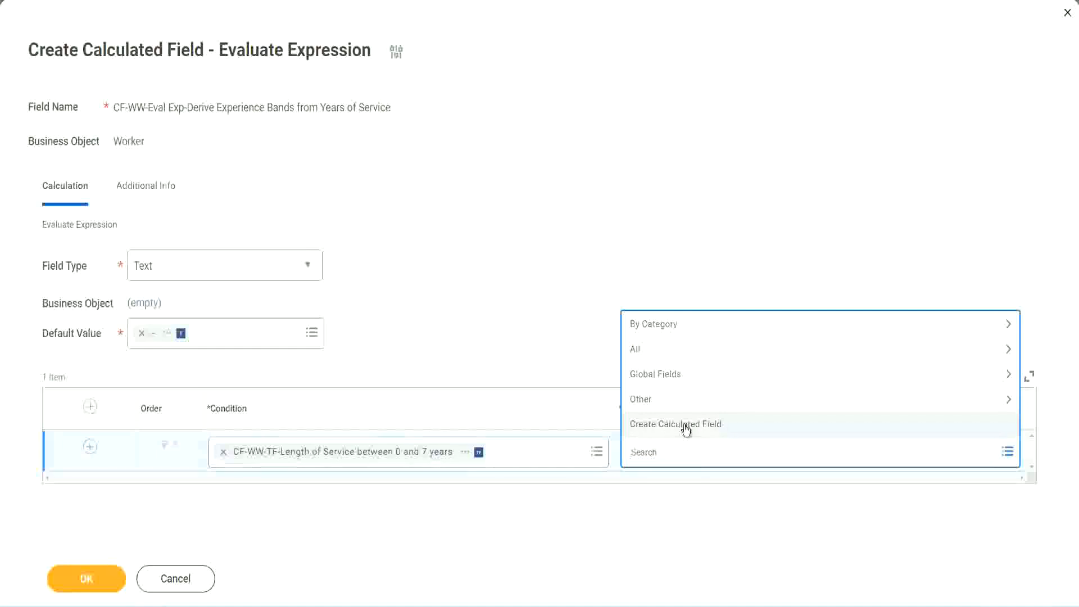
{"action": "left_click", "coordinate": [626, 280]}
{"action": "left_click", "coordinate": [650, 455]}
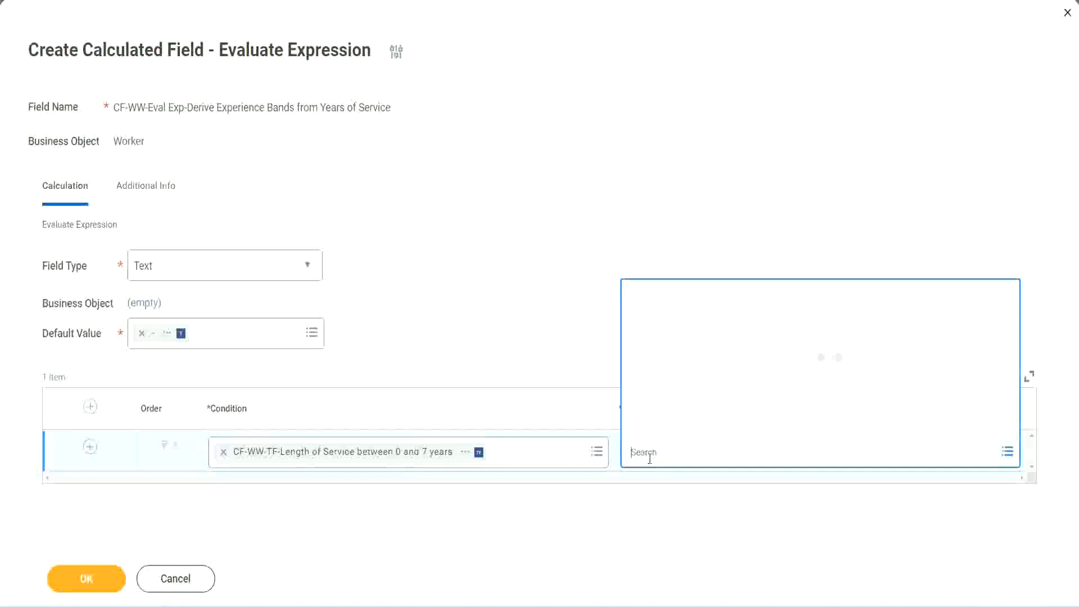
{"action": "type", "text": "Amaterue"}
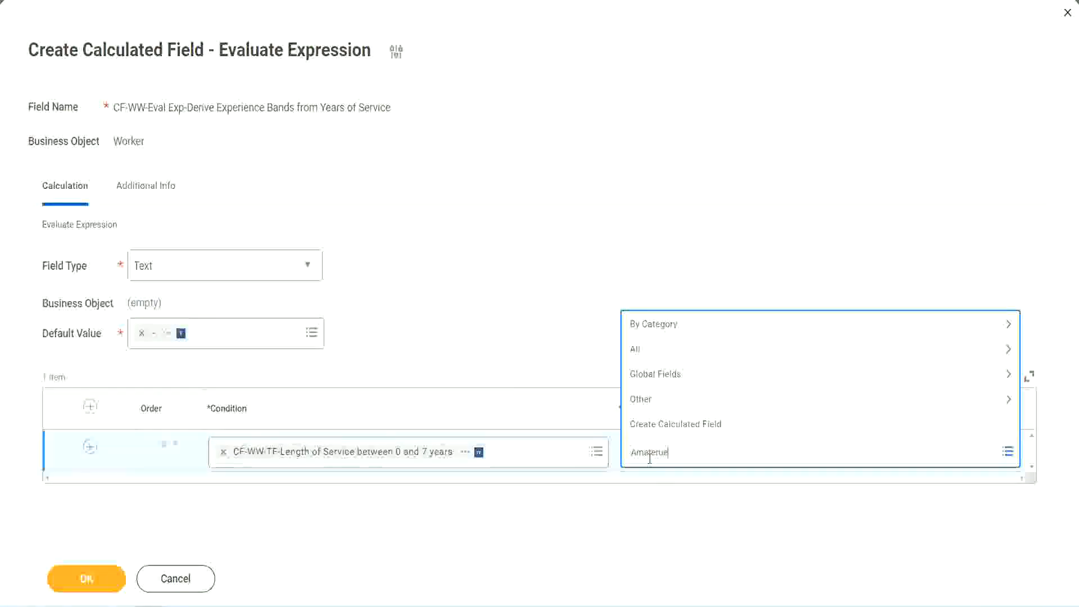
{"action": "left_click", "coordinate": [545, 327]}
{"action": "left_click", "coordinate": [680, 462]}
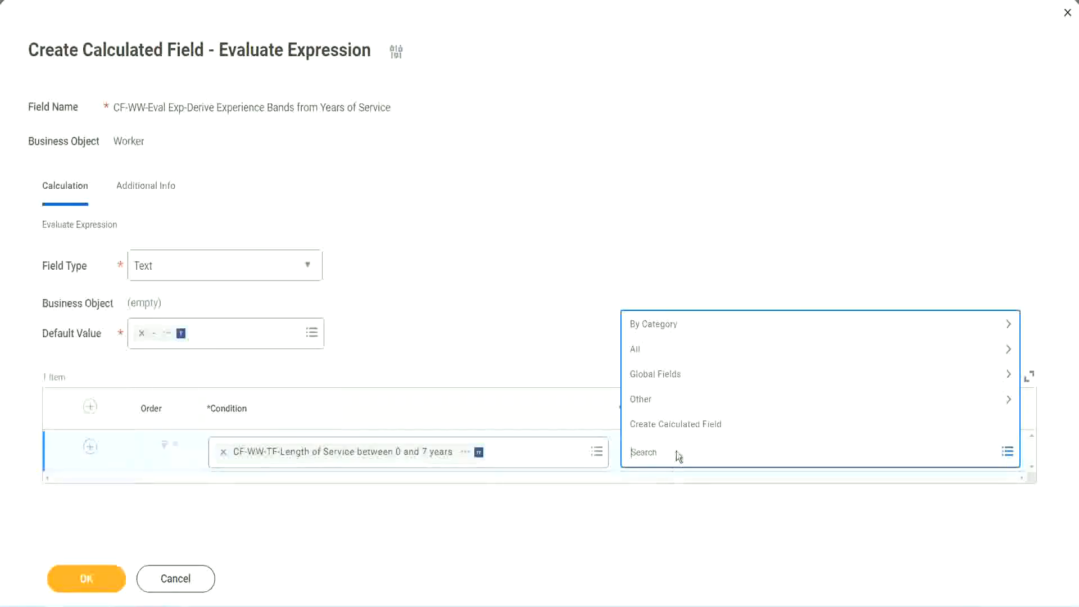
{"action": "left_click", "coordinate": [543, 327]}
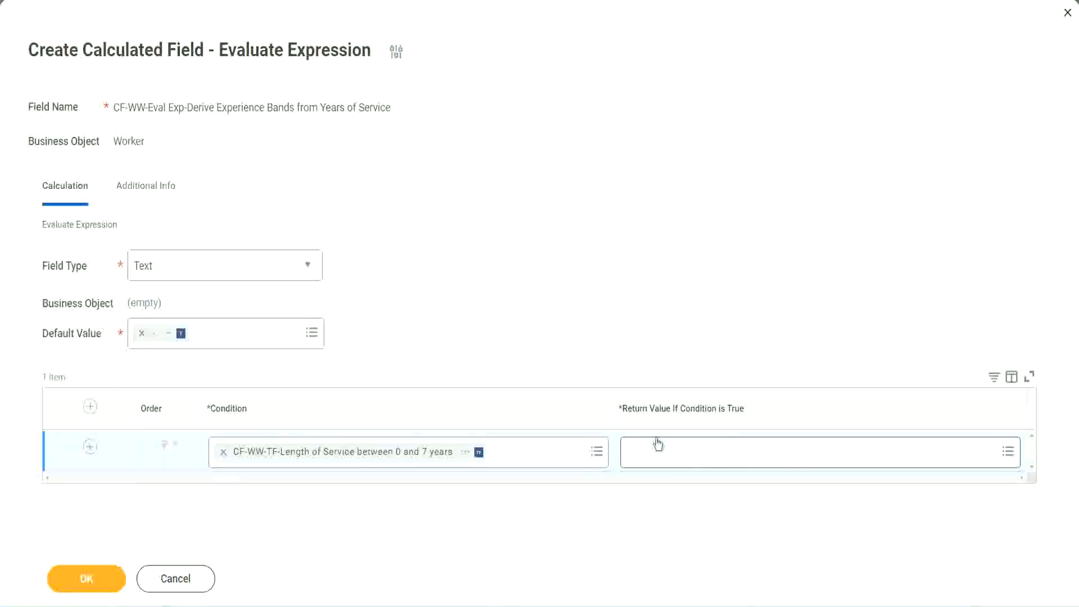
Step: Start a new calculated field for the first row's return value and name it CF-WW-TC-Amateur
{"action": "left_click", "coordinate": [698, 451]}
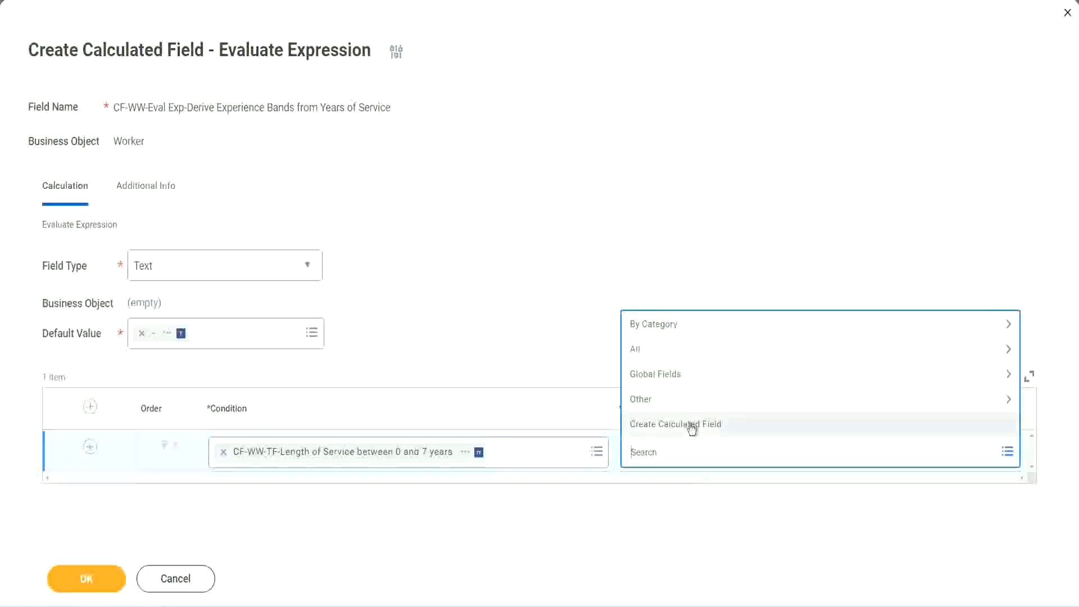
{"action": "left_click", "coordinate": [691, 427]}
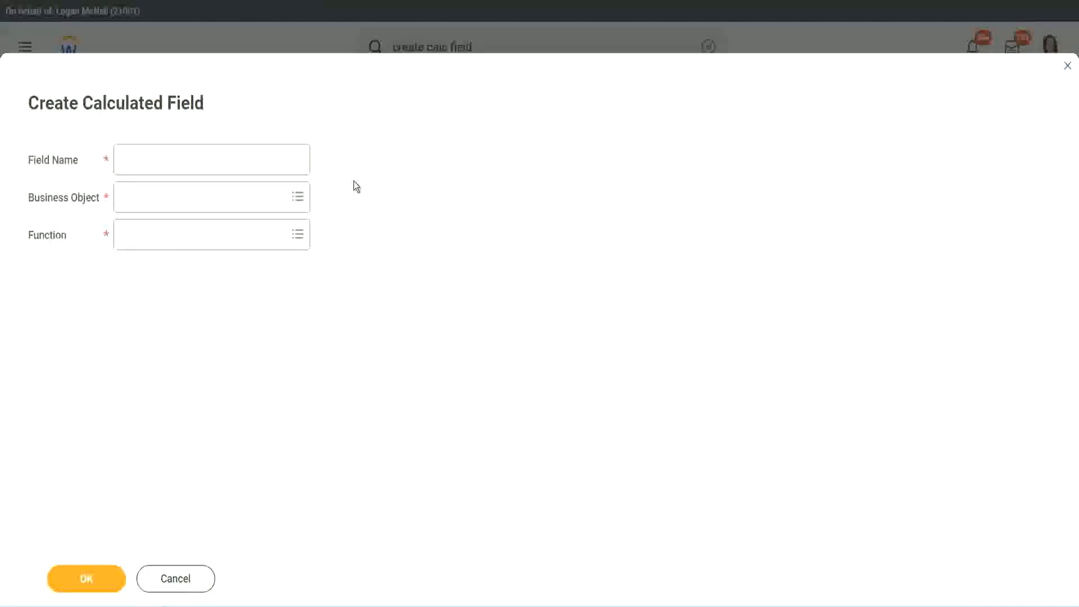
{"action": "left_click", "coordinate": [132, 160]}
{"action": "type", "text": "CF"}
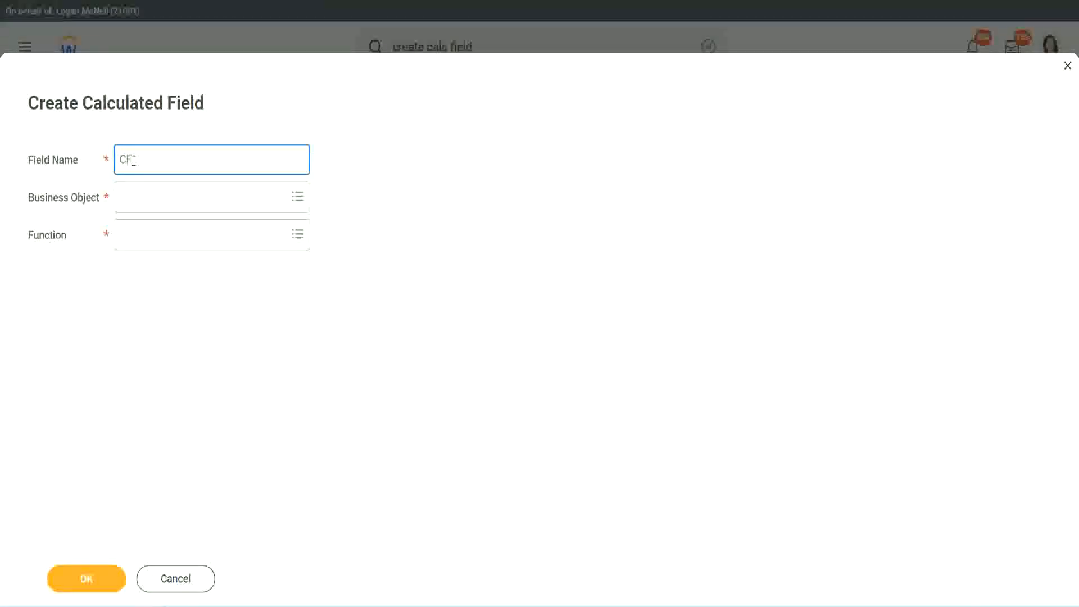
{"action": "type", "text": "_TC"}
{"action": "type", "text": "-Am"}
{"action": "type", "text": "ateur"}
{"action": "left_click", "coordinate": [135, 159]}
{"action": "type", "text": "WW"}
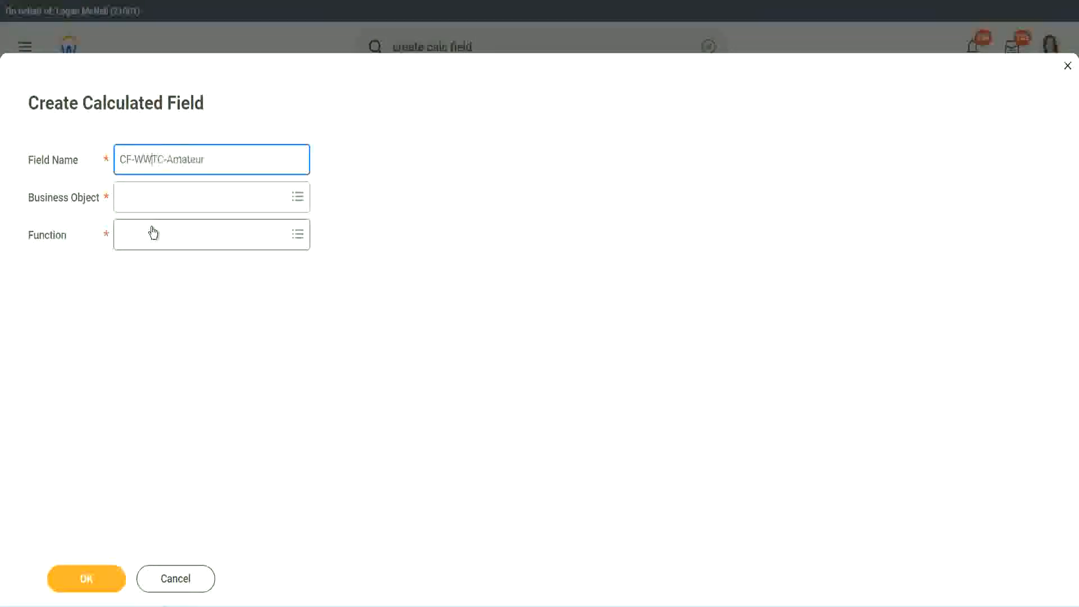
{"action": "type", "text": "-"}
Step: Set the new calculated field's business object to Global
{"action": "left_click", "coordinate": [152, 198]}
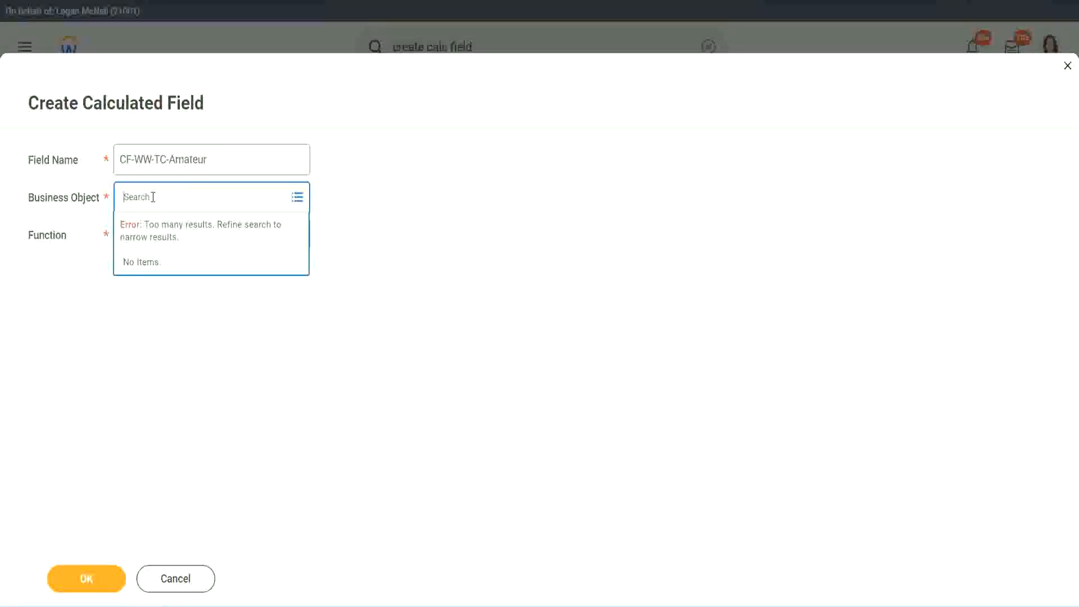
{"action": "type", "text": "worker"}
{"action": "key", "text": "BackSpace"}
{"action": "key", "text": "BackSpace"}
{"action": "key", "text": "BackSpace"}
{"action": "key", "text": "BackSpace"}
{"action": "key", "text": "BackSpace"}
{"action": "key", "text": "BackSpace"}
{"action": "type", "text": "global"}
{"action": "key", "text": "Return"}
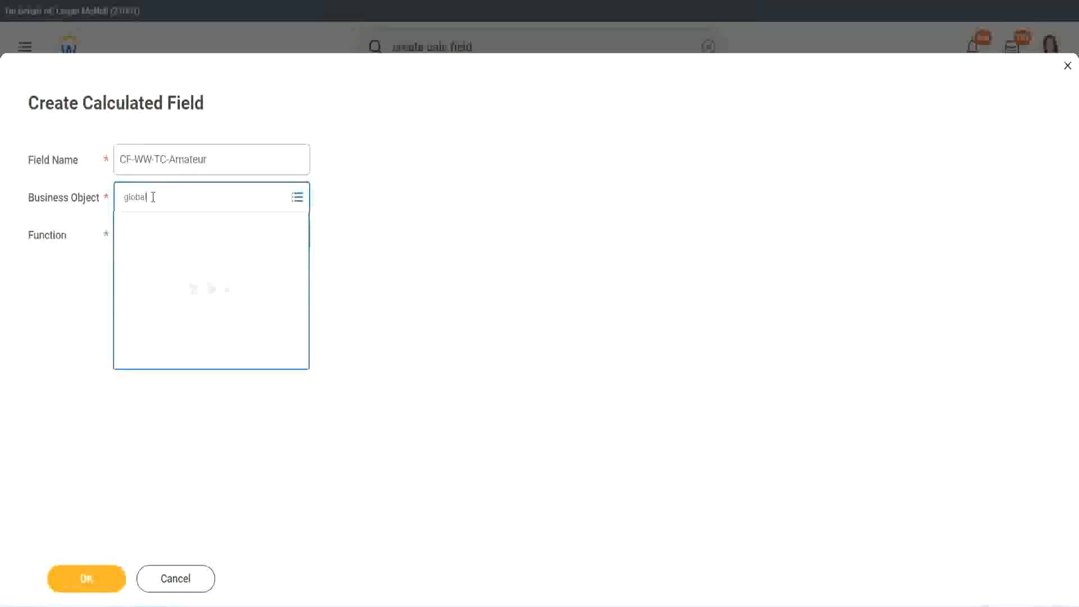
{"action": "left_click", "coordinate": [168, 264]}
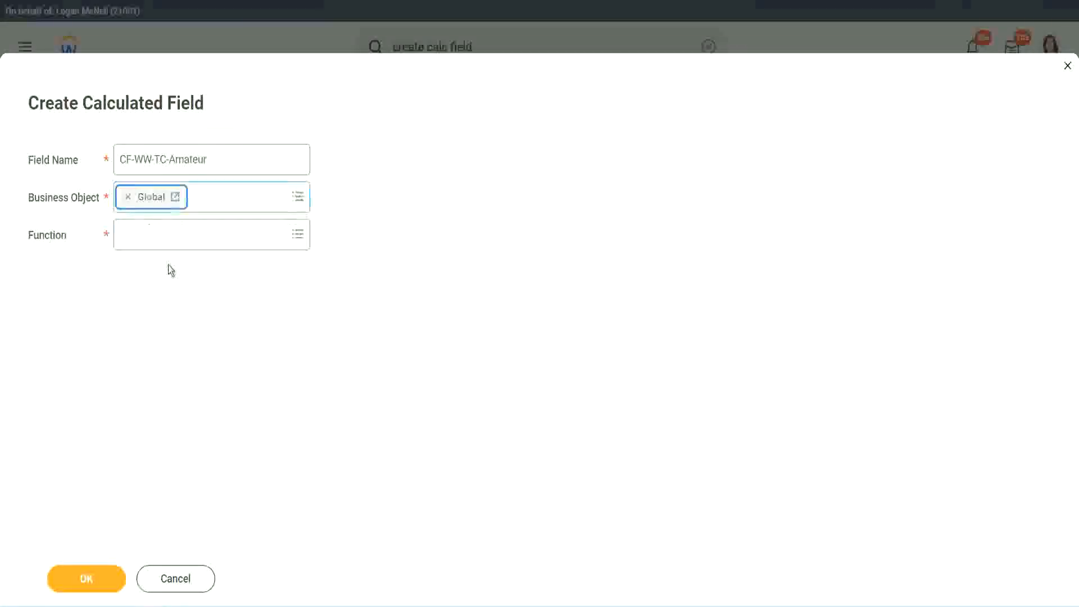
Step: Choose Text Constant as the new field's function and proceed to its calculation settings
{"action": "triple_click", "coordinate": [247, 162]}
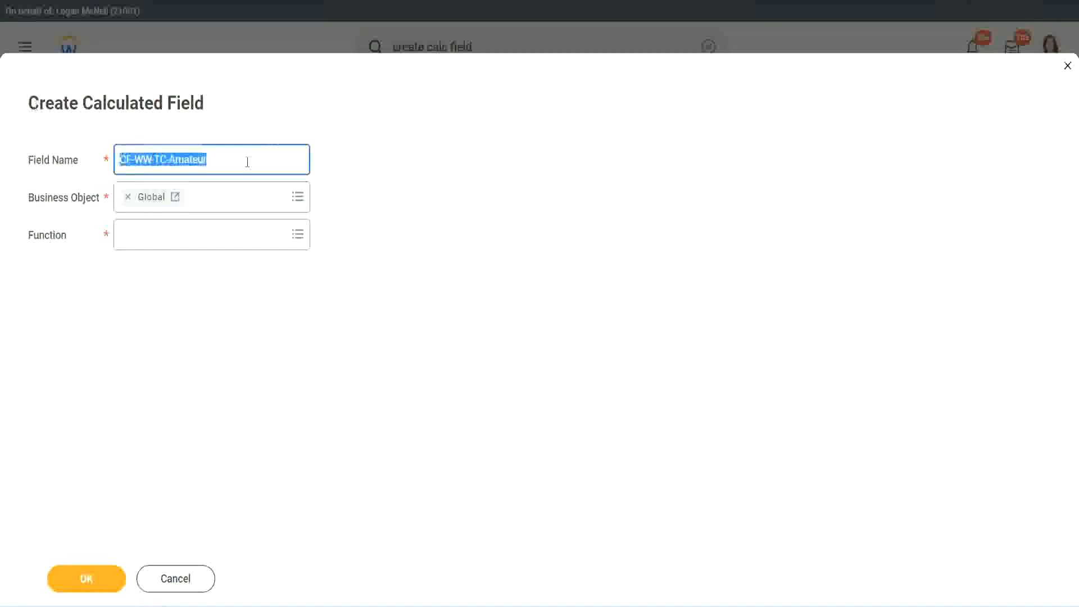
{"action": "left_click", "coordinate": [247, 162]}
{"action": "double_click", "coordinate": [212, 157]}
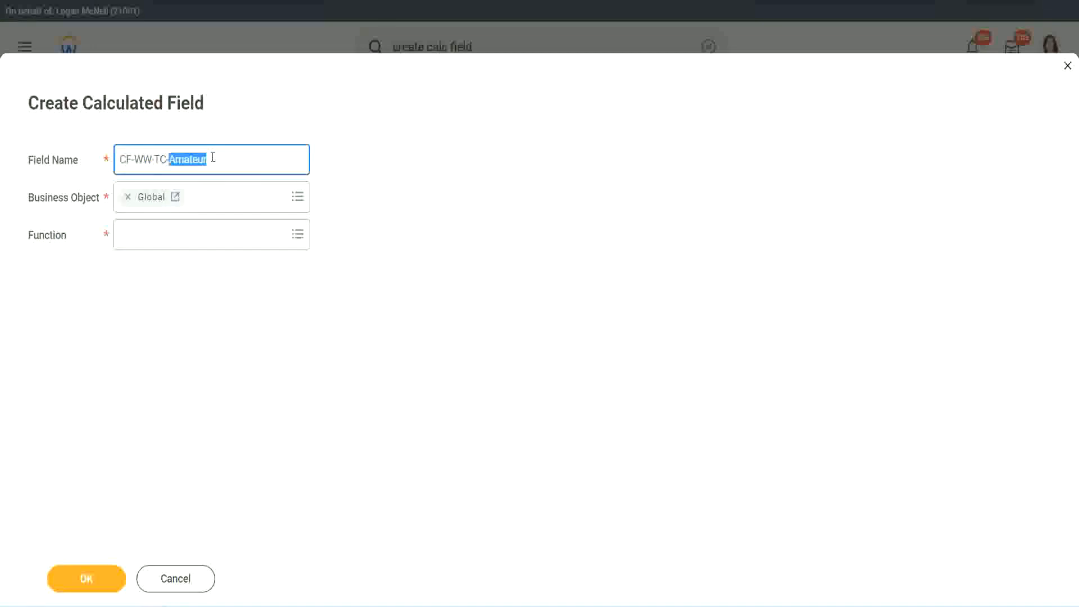
{"action": "left_click", "coordinate": [224, 158]}
{"action": "double_click", "coordinate": [202, 162]}
{"action": "left_click", "coordinate": [150, 235]}
{"action": "type", "text": "text const"}
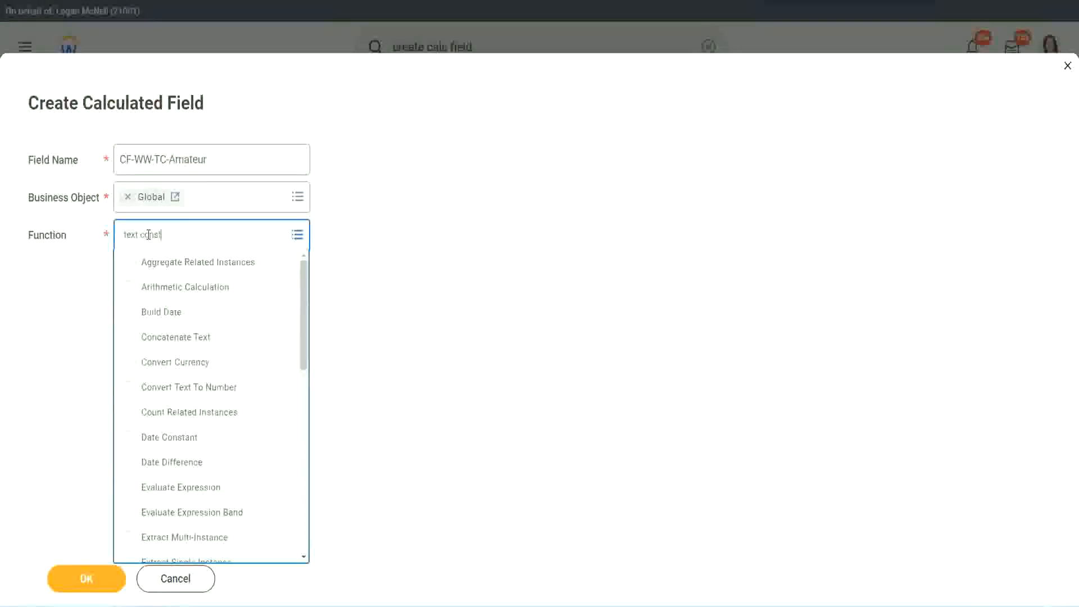
{"action": "key", "text": "Return"}
{"action": "left_click", "coordinate": [89, 588]}
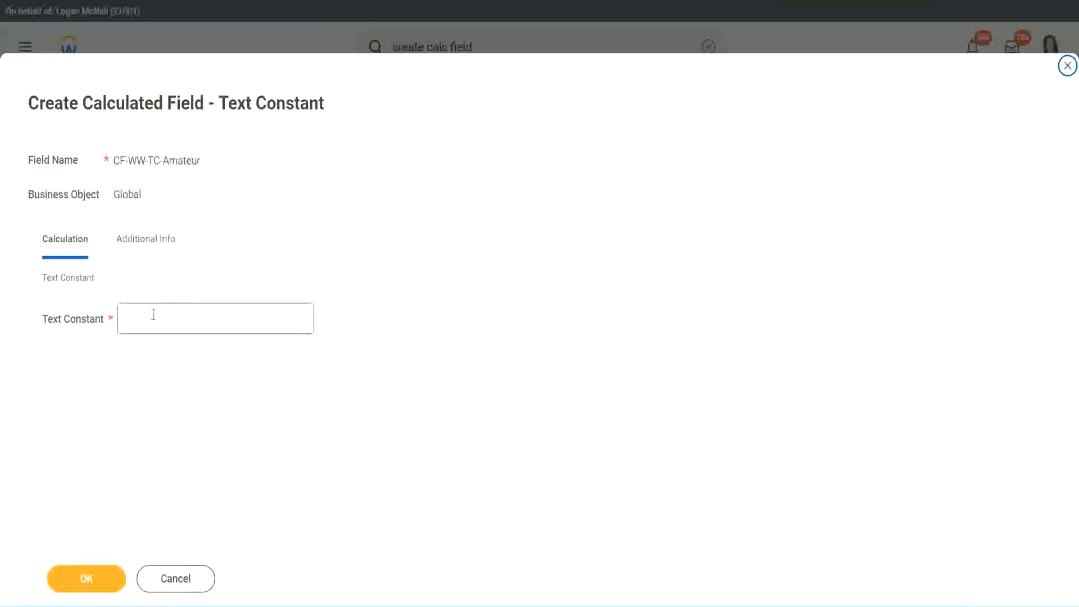
Step: Save the field with the text constant Amateur, and copy the text of the first row's return value
{"action": "left_click", "coordinate": [173, 316]}
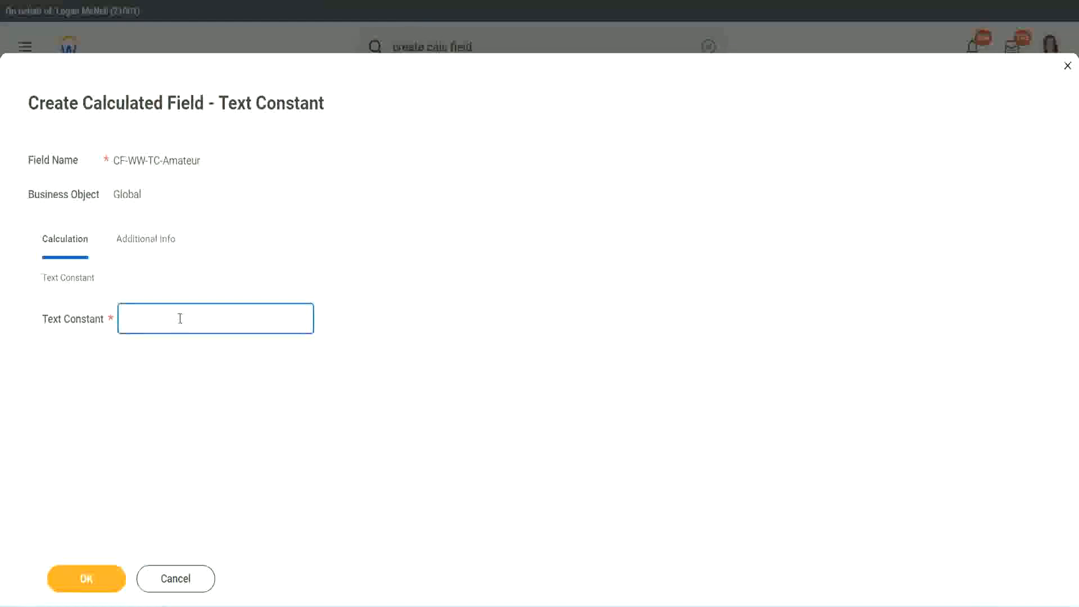
{"action": "type", "text": "Amateur"}
{"action": "left_click", "coordinate": [84, 578]}
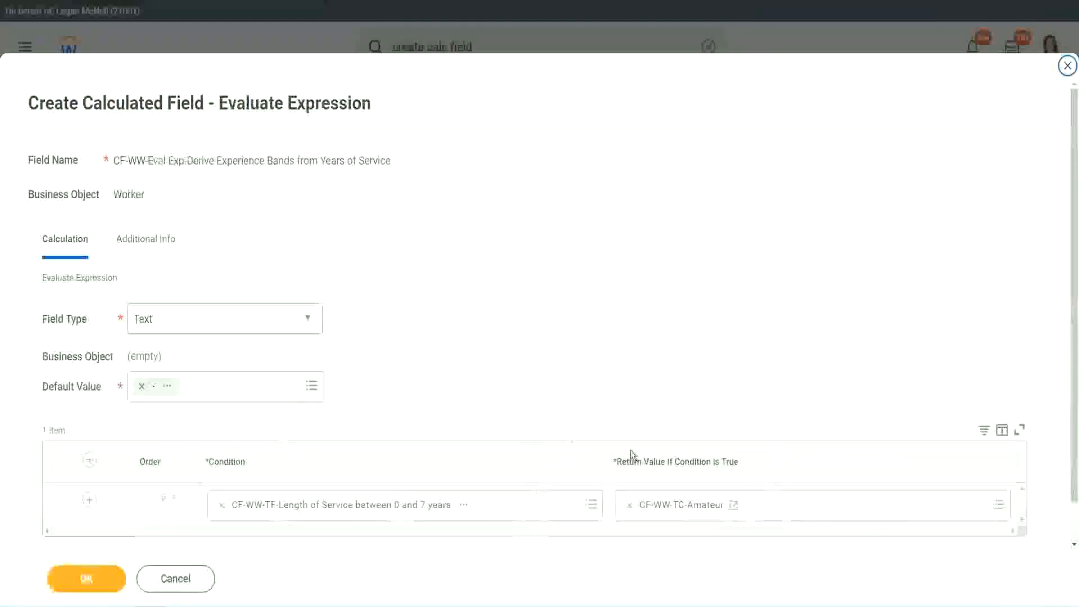
{"action": "right_click", "coordinate": [672, 506]}
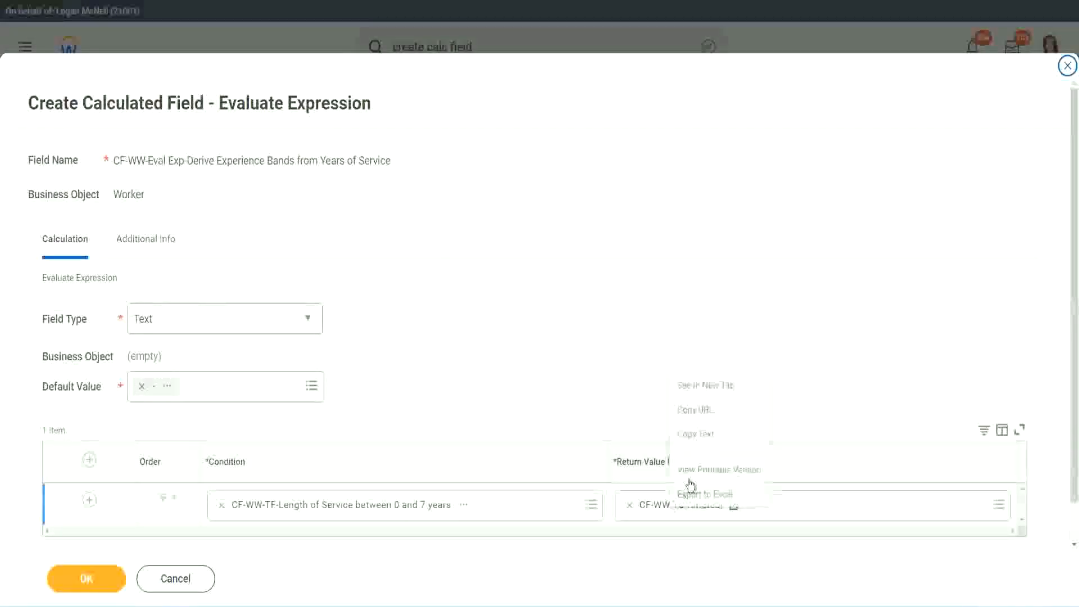
{"action": "left_click", "coordinate": [706, 435]}
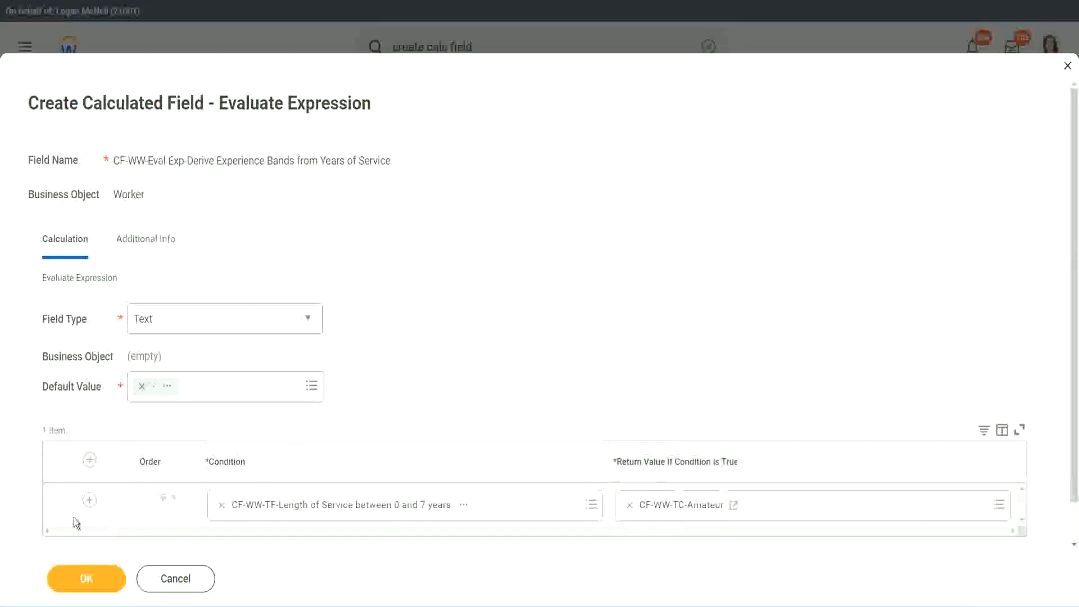
Step: Add three more rows to the condition table below the first one
{"action": "left_click", "coordinate": [88, 503]}
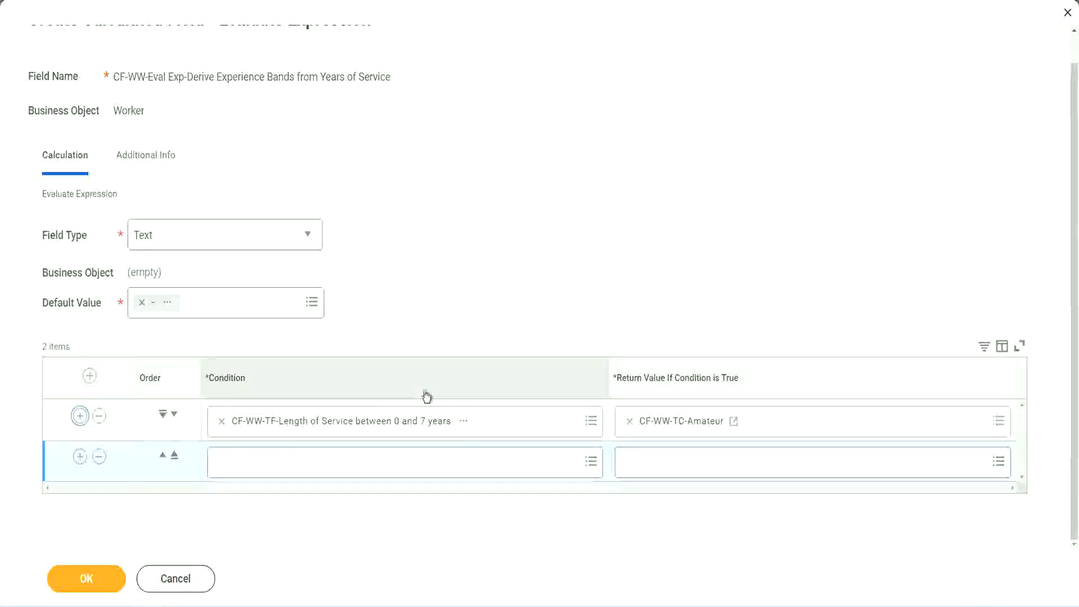
{"action": "left_click", "coordinate": [80, 456]}
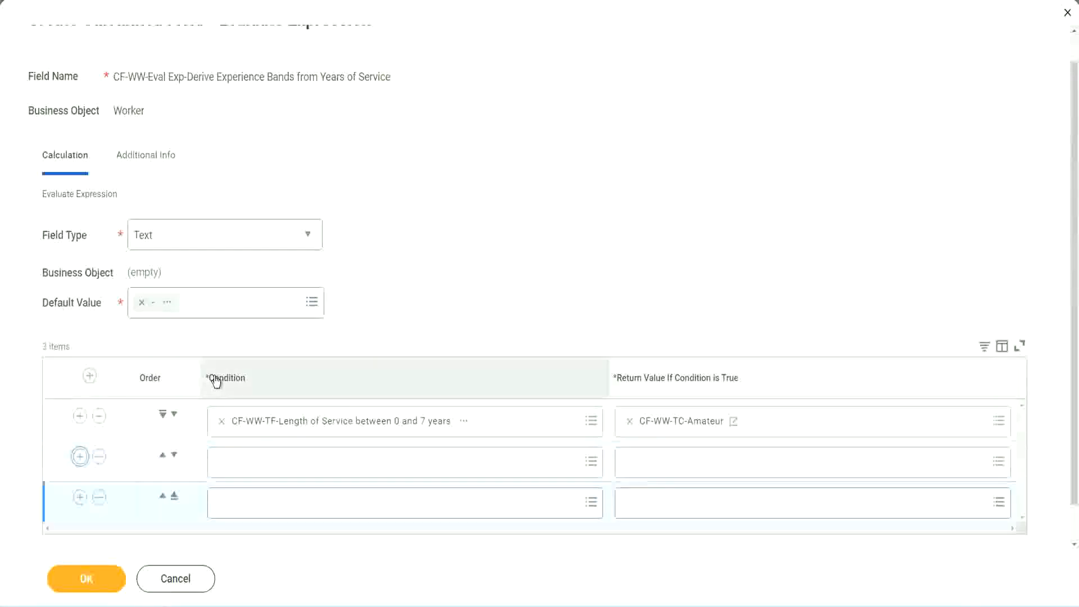
{"action": "left_click", "coordinate": [81, 457]}
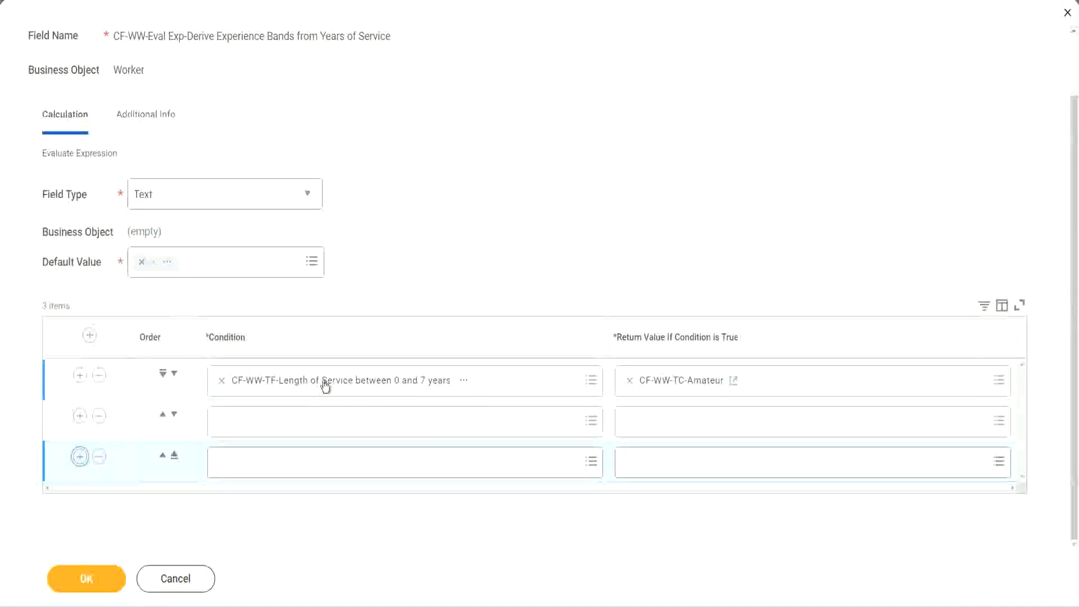
Step: Search for cf-ww-tf and set the second row's condition to CF-WW-TF-Length of Service between 8 and 15 years
{"action": "left_click", "coordinate": [265, 424]}
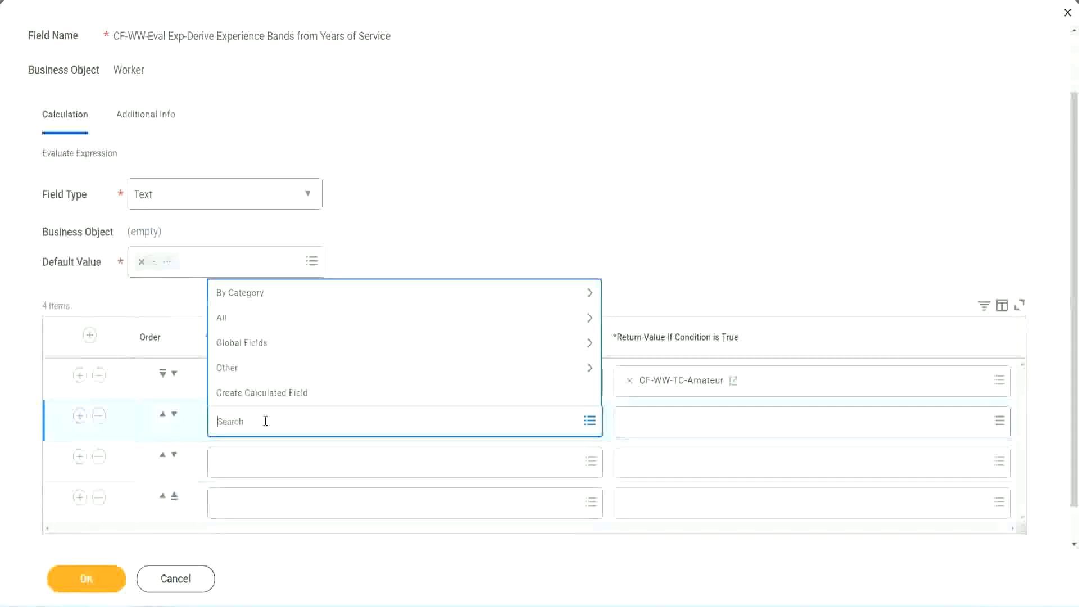
{"action": "type", "text": "St-ww-"}
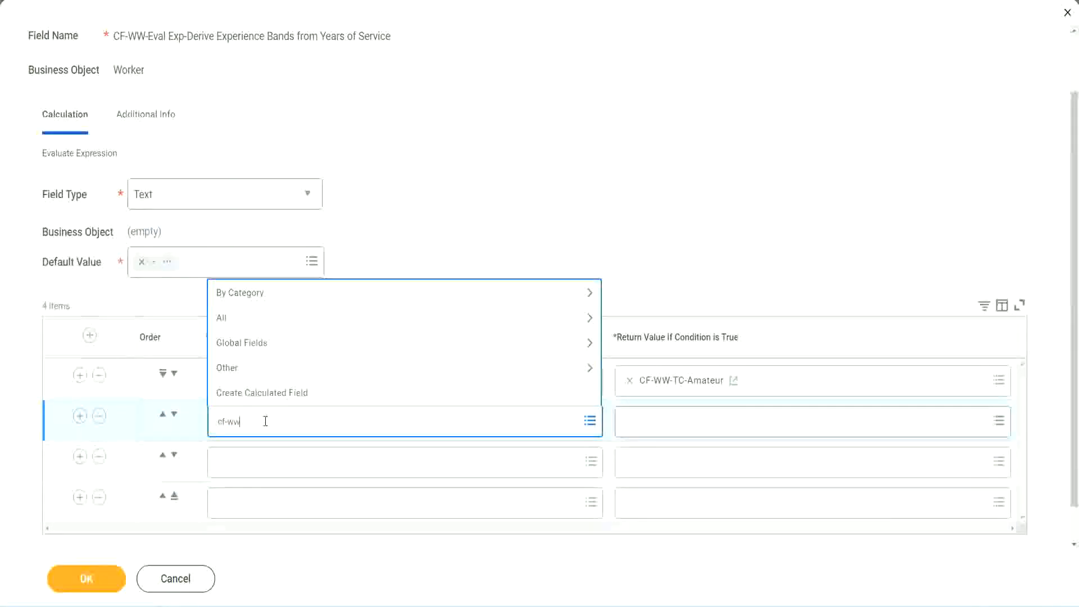
{"action": "type", "text": "tf"}
{"action": "key", "text": "Return"}
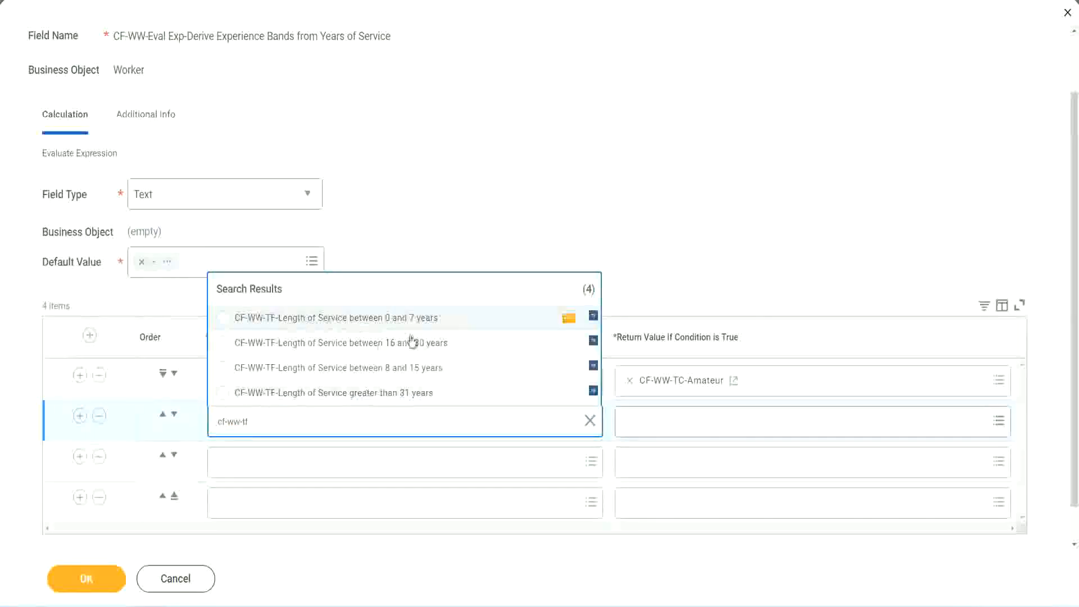
{"action": "left_click", "coordinate": [417, 371]}
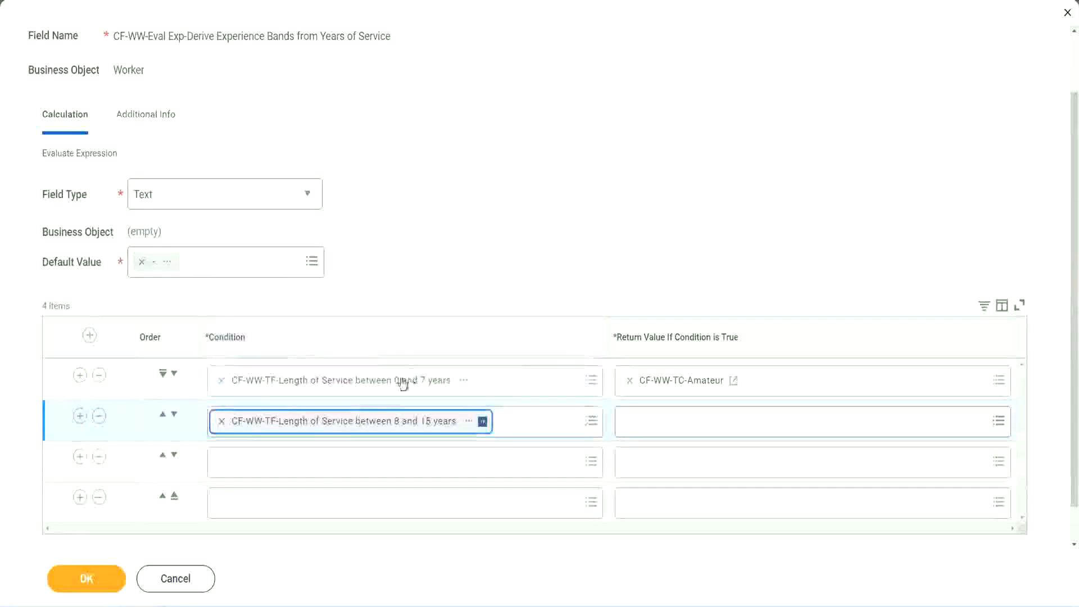
Step: Search for cf-ww-tf and set the third row's condition to CF-WW-TF-Length of Service between 16 and 30 years
{"action": "left_click", "coordinate": [271, 462]}
{"action": "type", "text": "cf"}
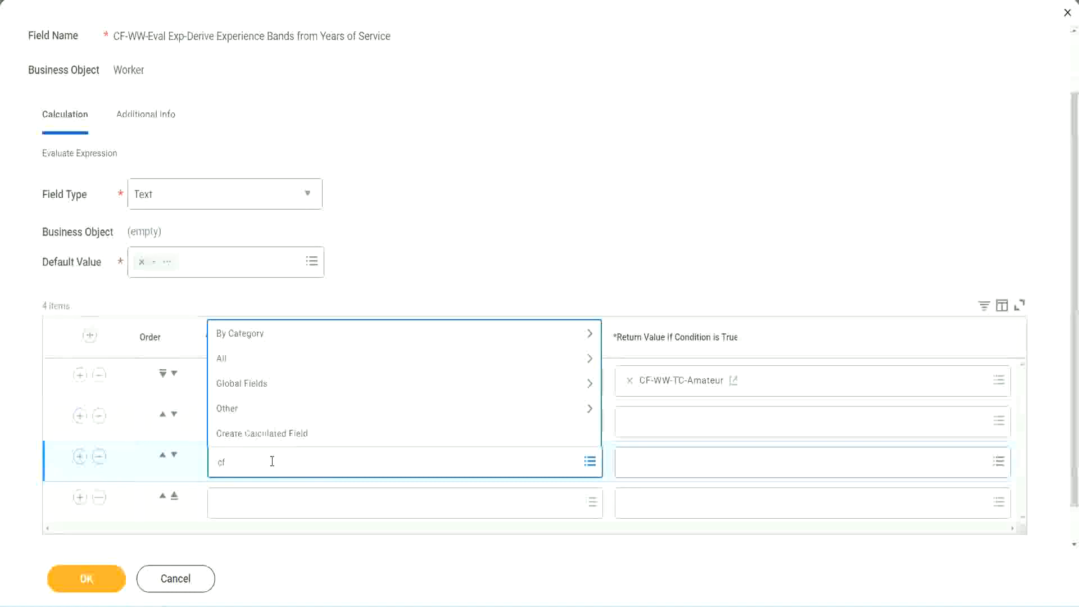
{"action": "type", "text": "-ww-tf"}
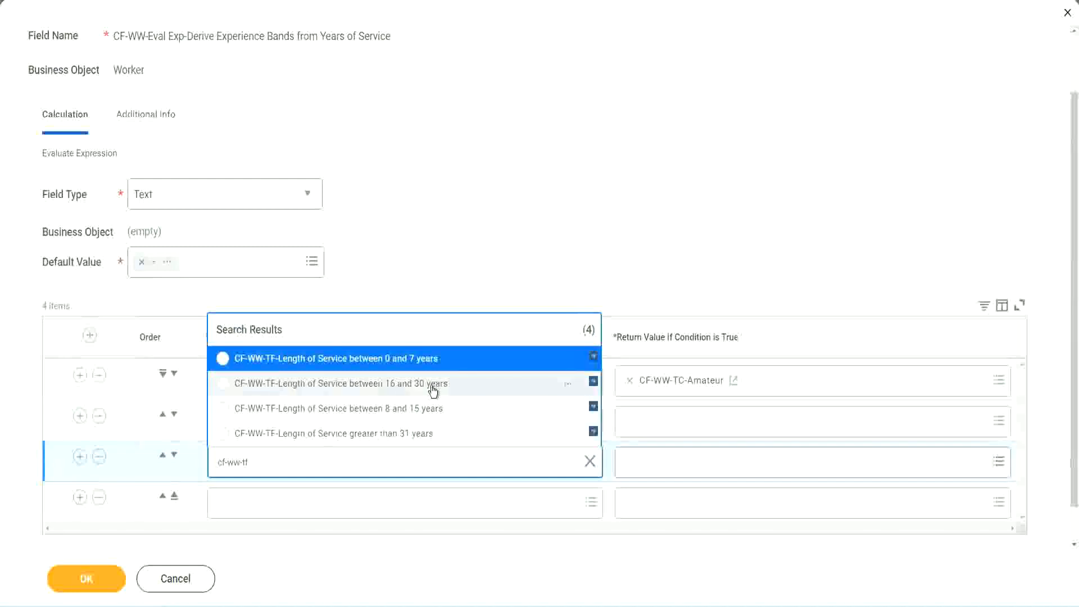
{"action": "left_click", "coordinate": [432, 389]}
Step: Search for cf-ww tf 31 and set the fourth row's condition to CF-WW-TF-Length of Service greater than 31 years
{"action": "left_click", "coordinate": [254, 505]}
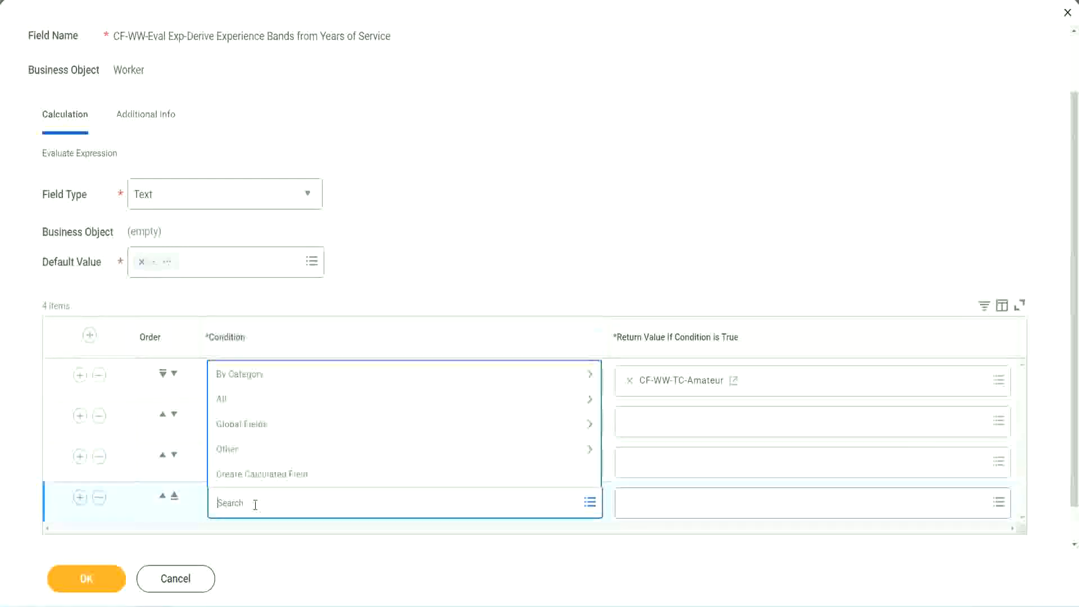
{"action": "type", "text": "cf-ww"}
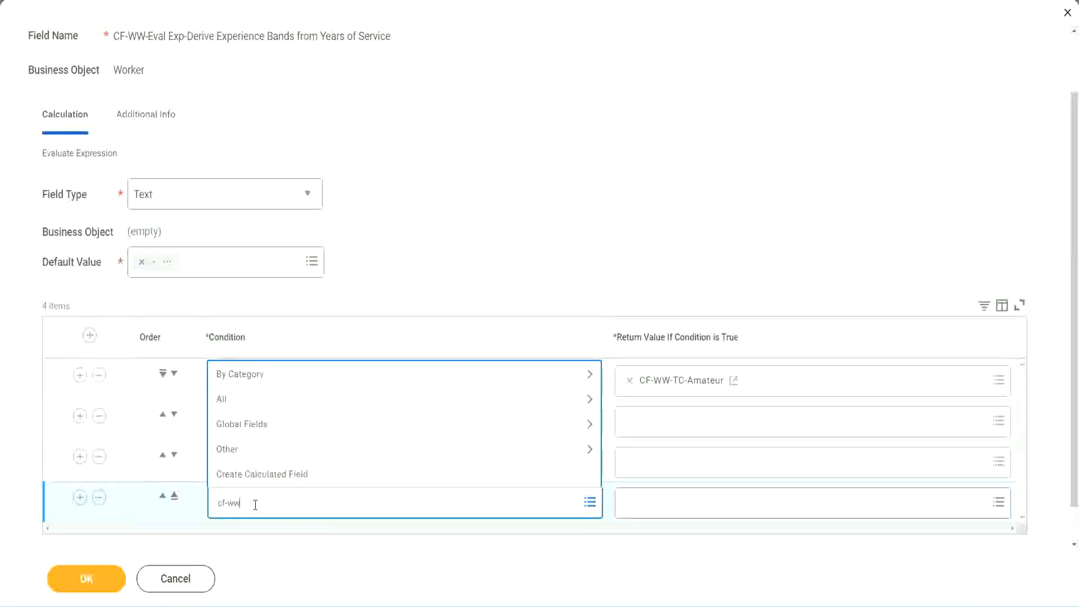
{"action": "type", "text": " tf 31"}
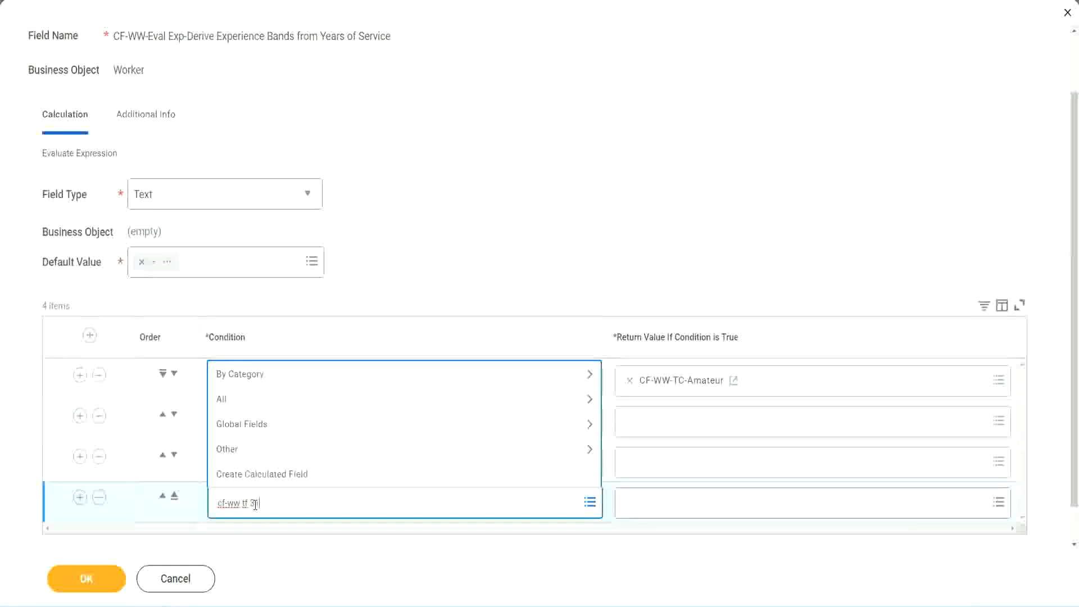
{"action": "key", "text": "Return"}
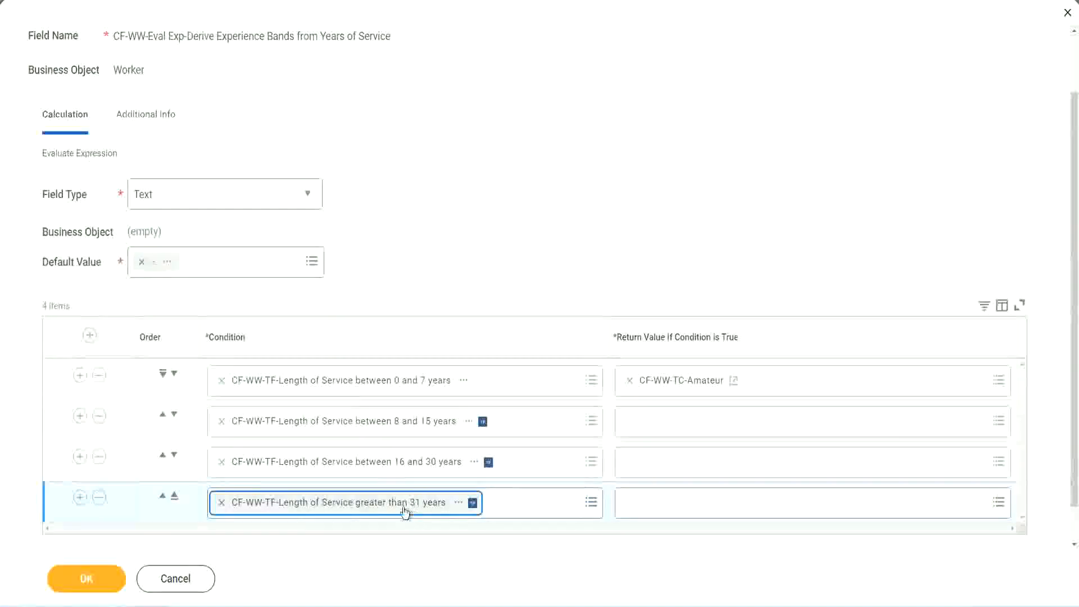
{"action": "left_click", "coordinate": [486, 236]}
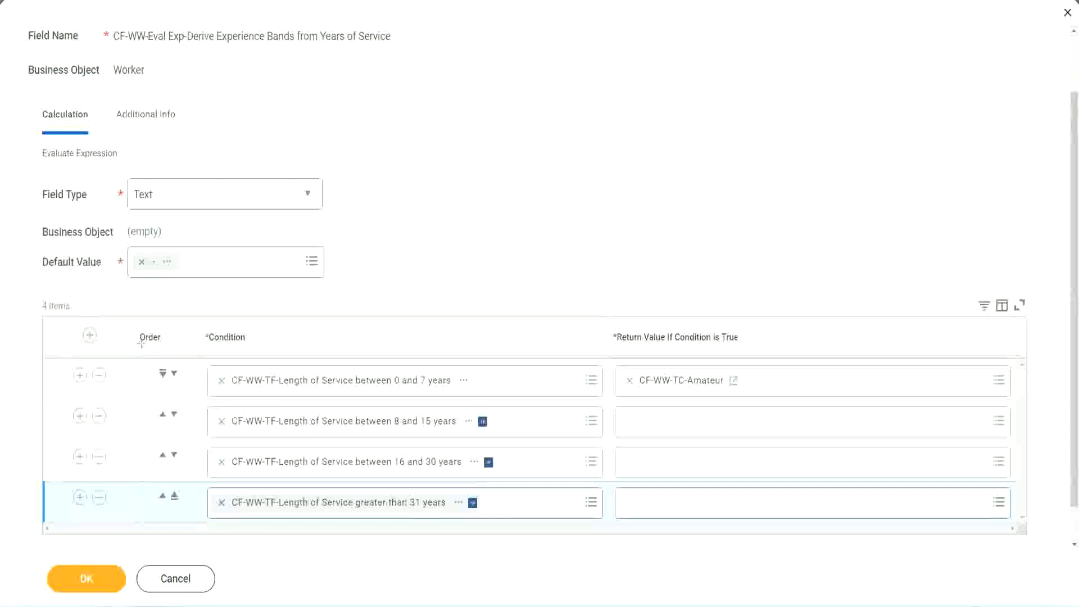
Step: Move the 8 to 15 years condition above the 0 to 7 years condition and restore the original row order
{"action": "left_click_drag", "start_coordinate": [121, 329], "coordinate": [120, 444]}
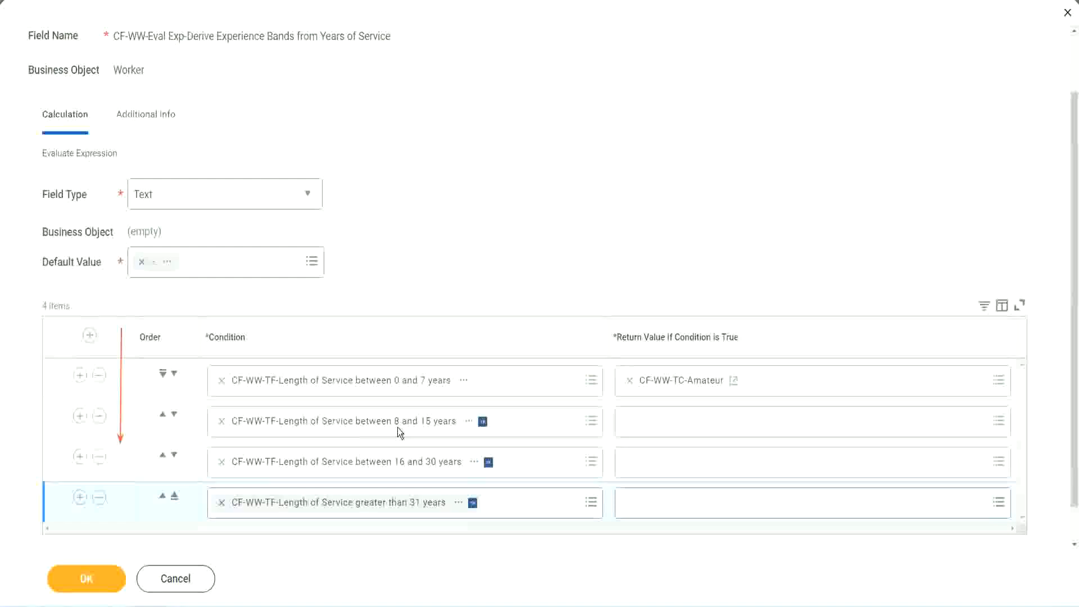
{"action": "left_click", "coordinate": [163, 416]}
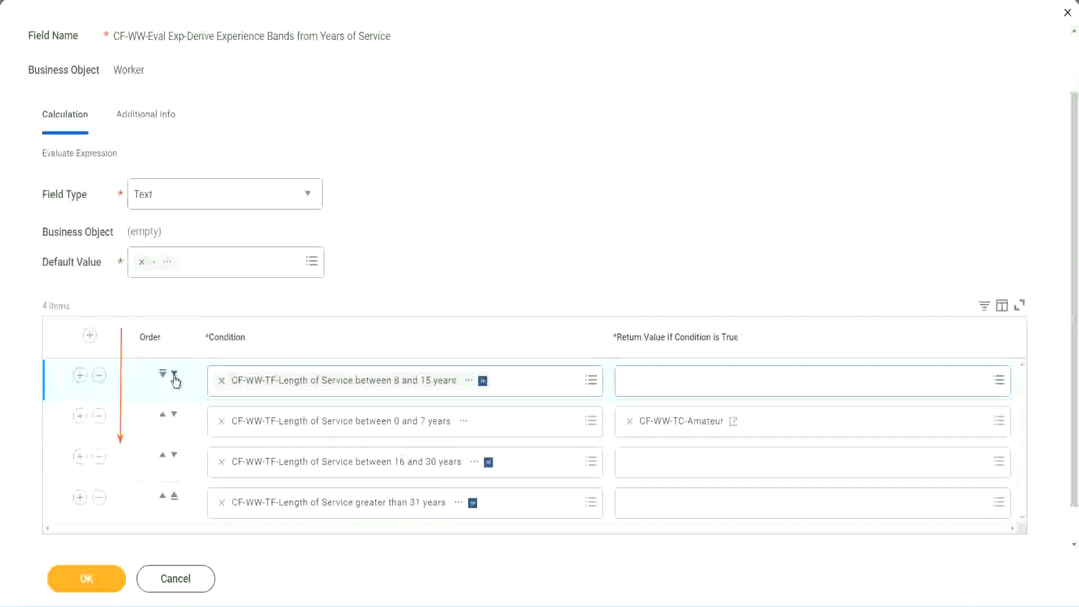
{"action": "left_click", "coordinate": [174, 373]}
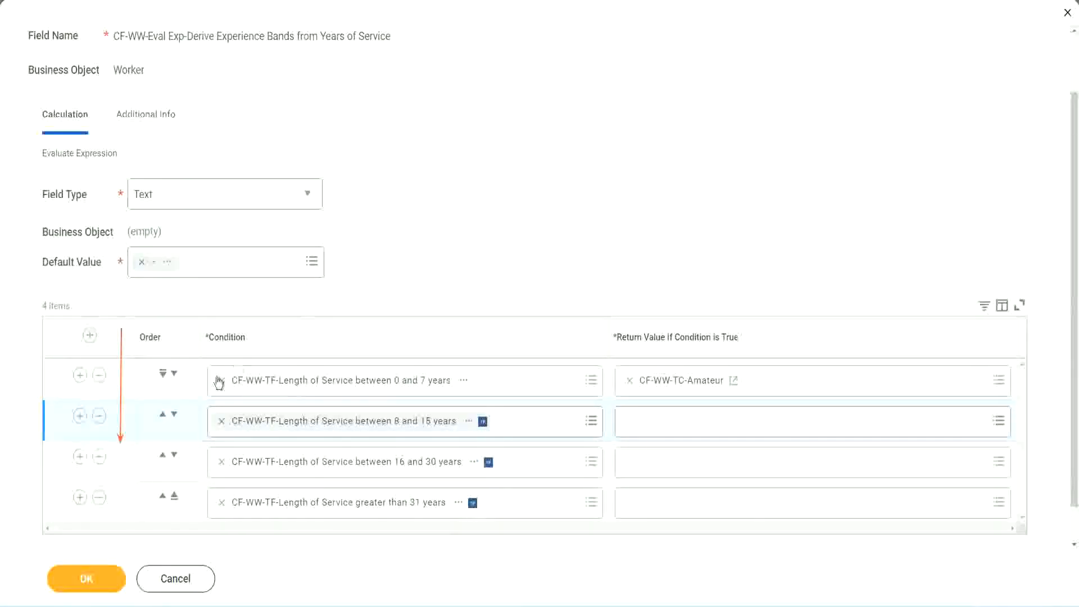
Step: Copy the text of the CF-WW-TC-Amateur return value while the first two rows are swapped, and restore their order
{"action": "left_click", "coordinate": [163, 416]}
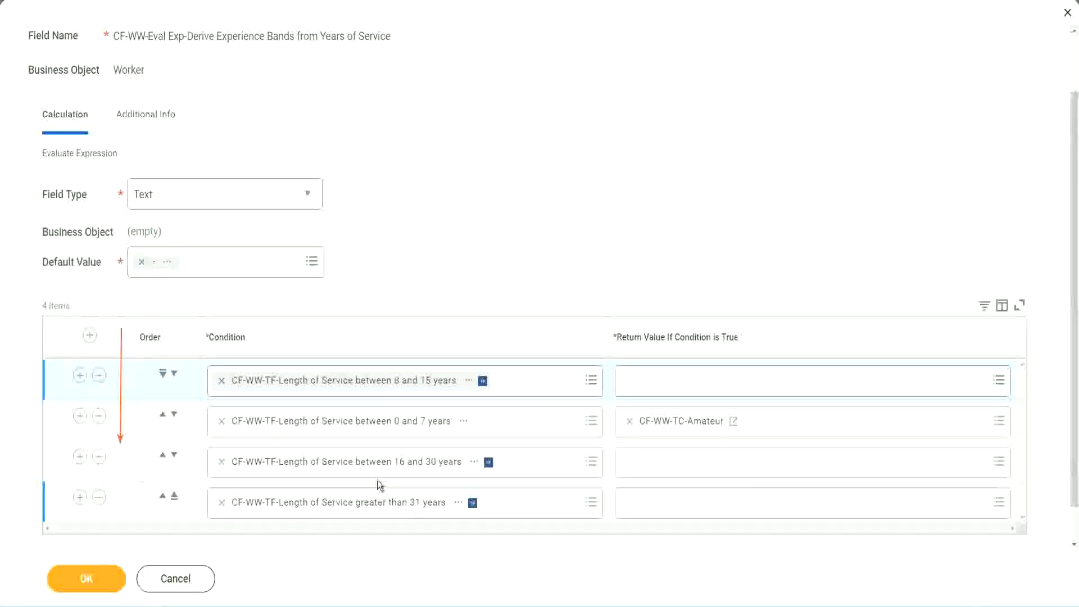
{"action": "right_click", "coordinate": [683, 429]}
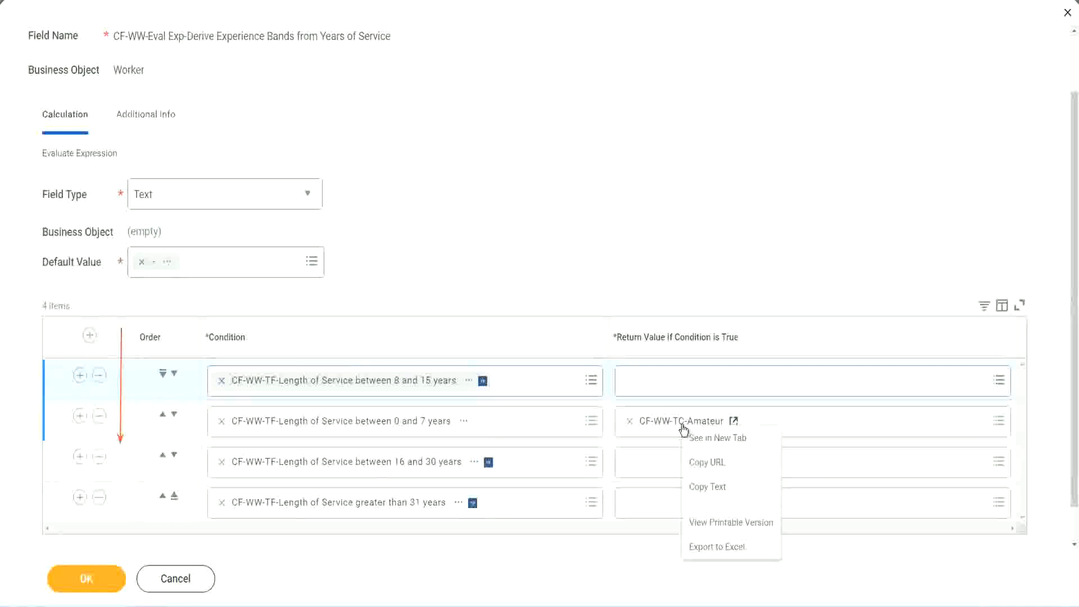
{"action": "left_click", "coordinate": [707, 487]}
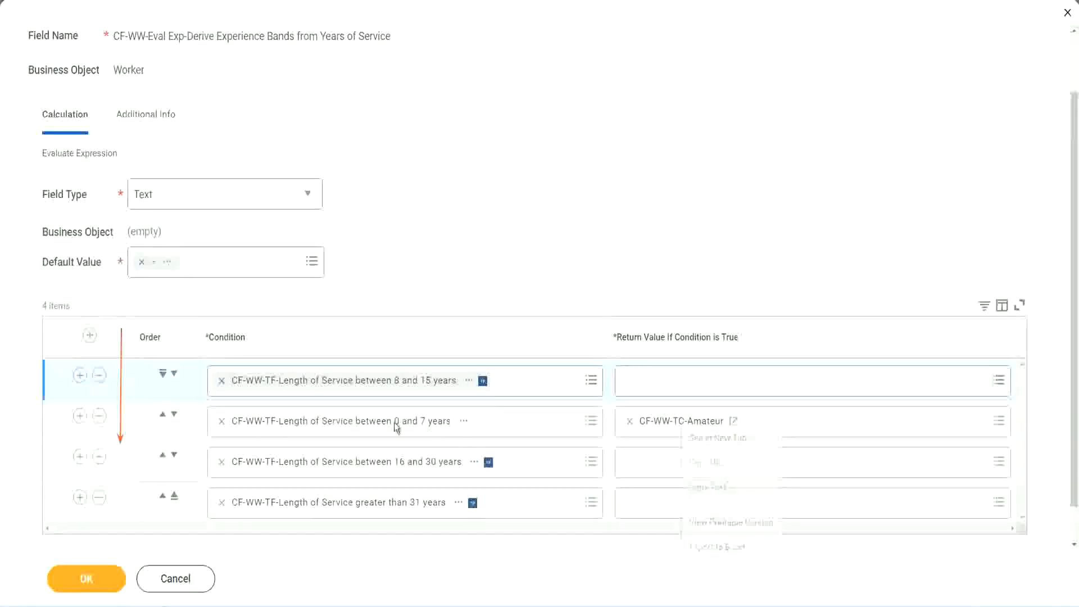
{"action": "left_click", "coordinate": [174, 373]}
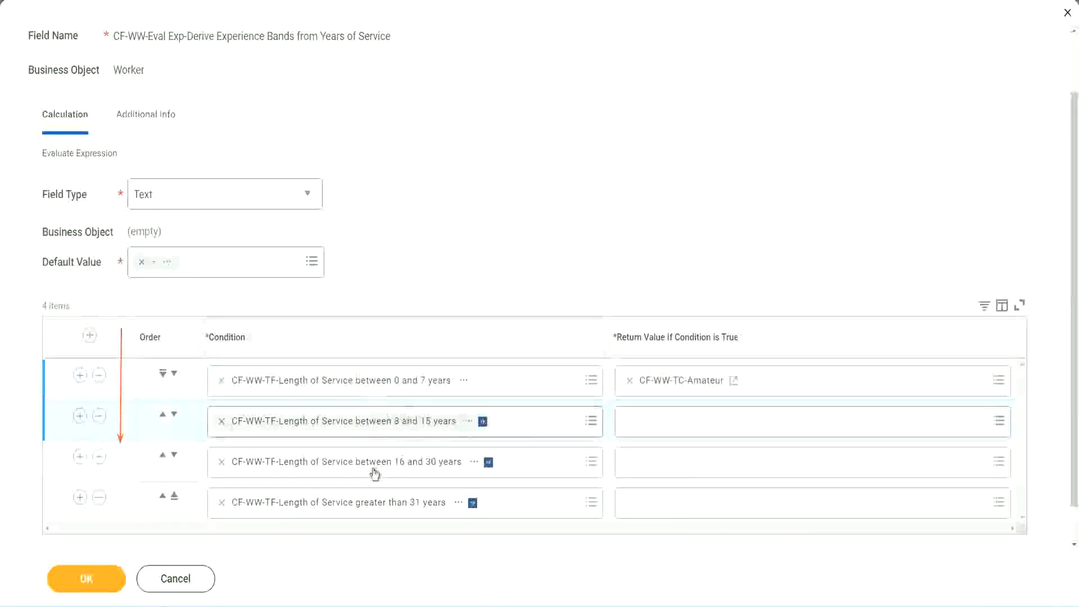
Step: Start a Text Constant calculated field for the second row's return value, named CF-WW-TC-Experienced, with business object Global
{"action": "left_click", "coordinate": [634, 421]}
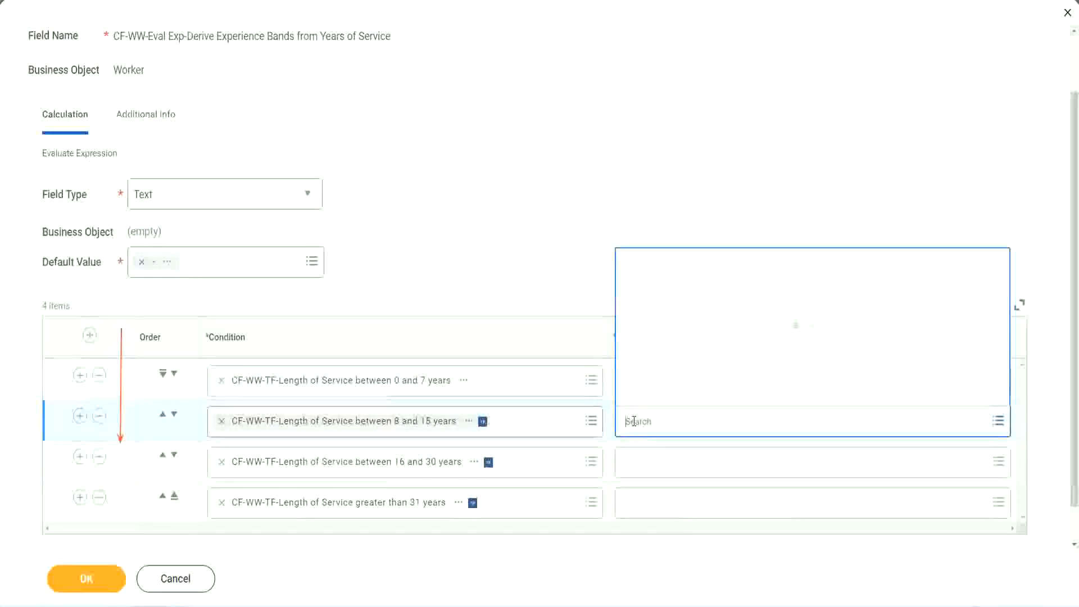
{"action": "left_click", "coordinate": [669, 395]}
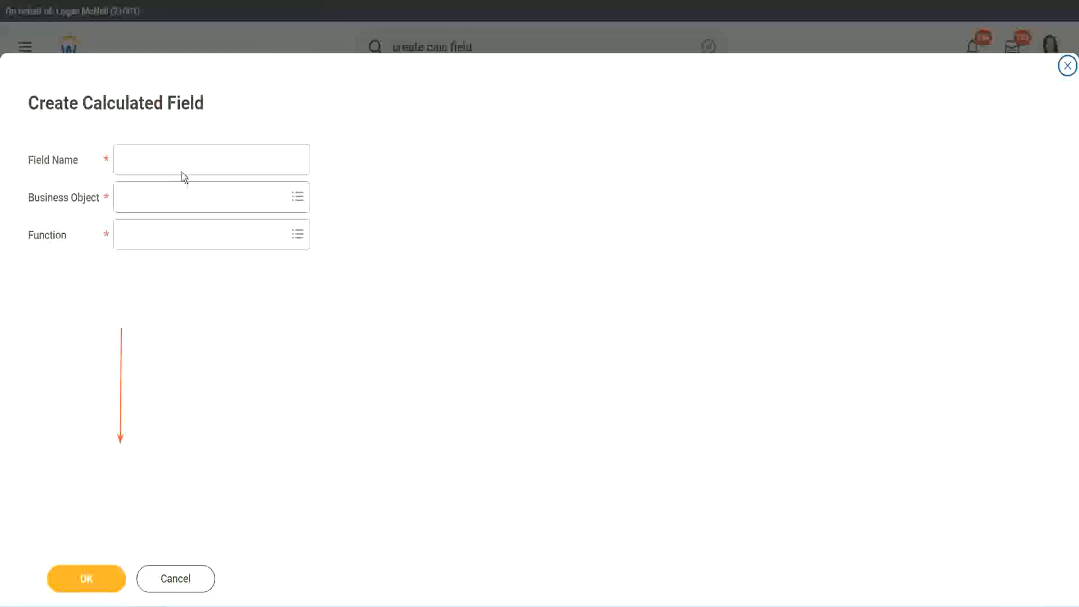
{"action": "left_click", "coordinate": [172, 159]}
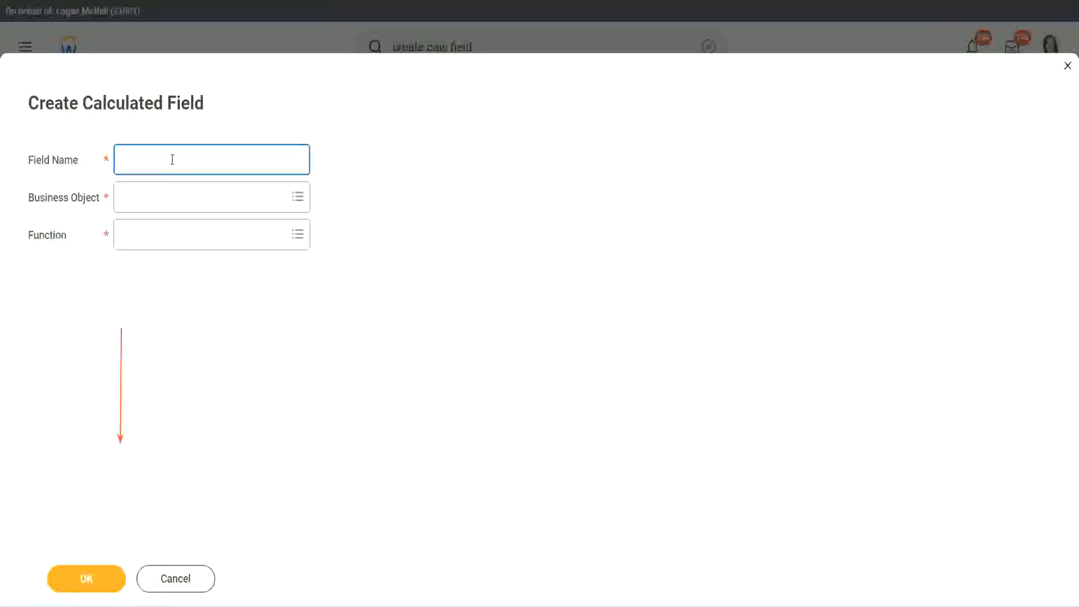
{"action": "key", "text": "ctrl+v"}
{"action": "double_click", "coordinate": [184, 161]}
{"action": "type", "text": "Experien"}
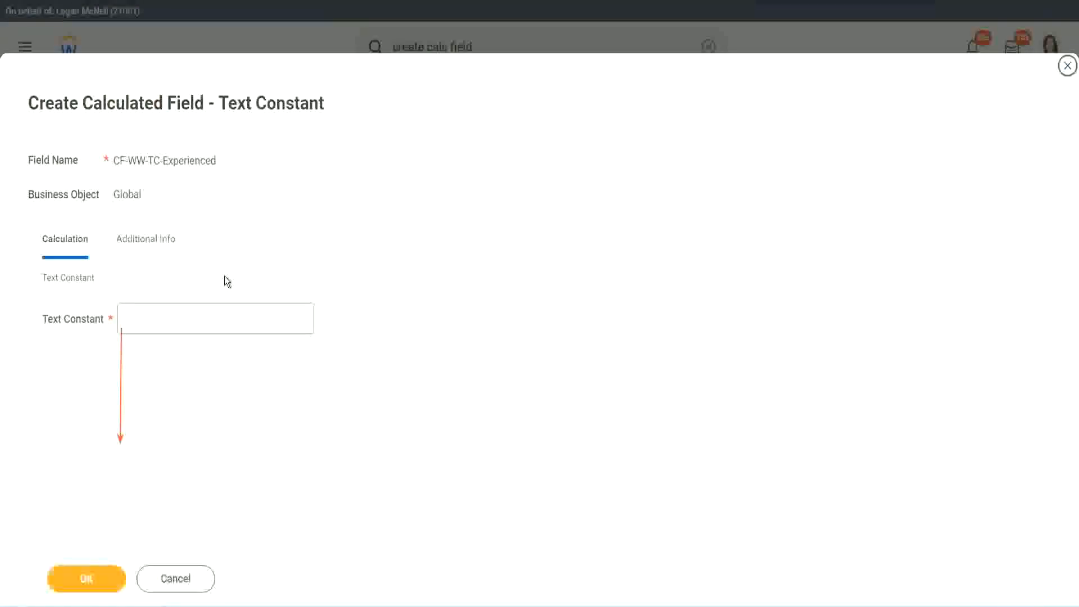
Step: Set the new field's text constant to Experienced and save it as the second row's return value
{"action": "left_click", "coordinate": [164, 320]}
{"action": "type", "text": "Ex"}
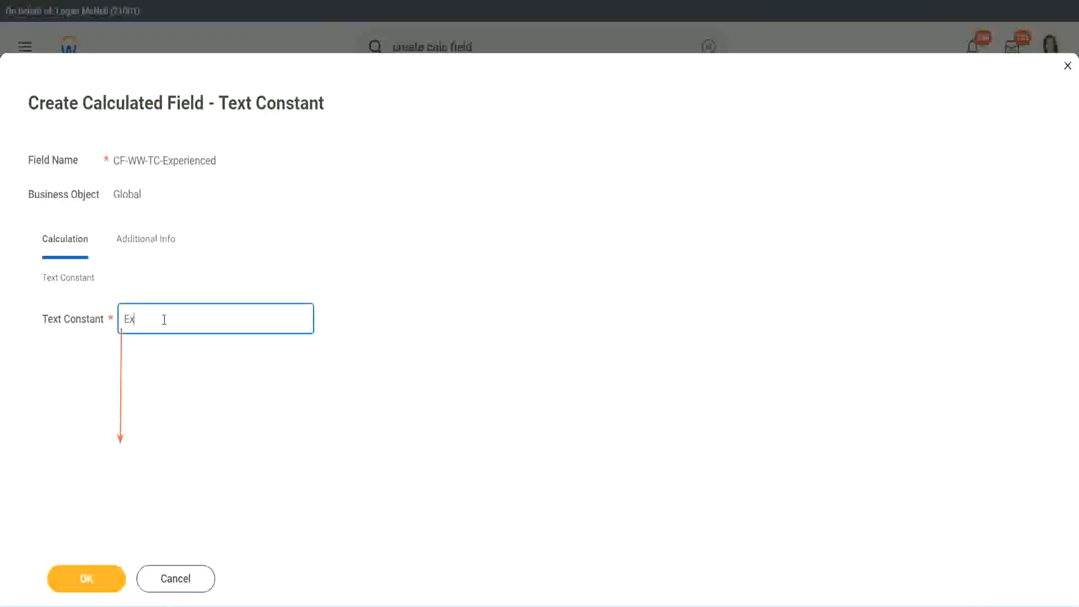
{"action": "type", "text": "perienced"}
{"action": "left_click", "coordinate": [89, 576]}
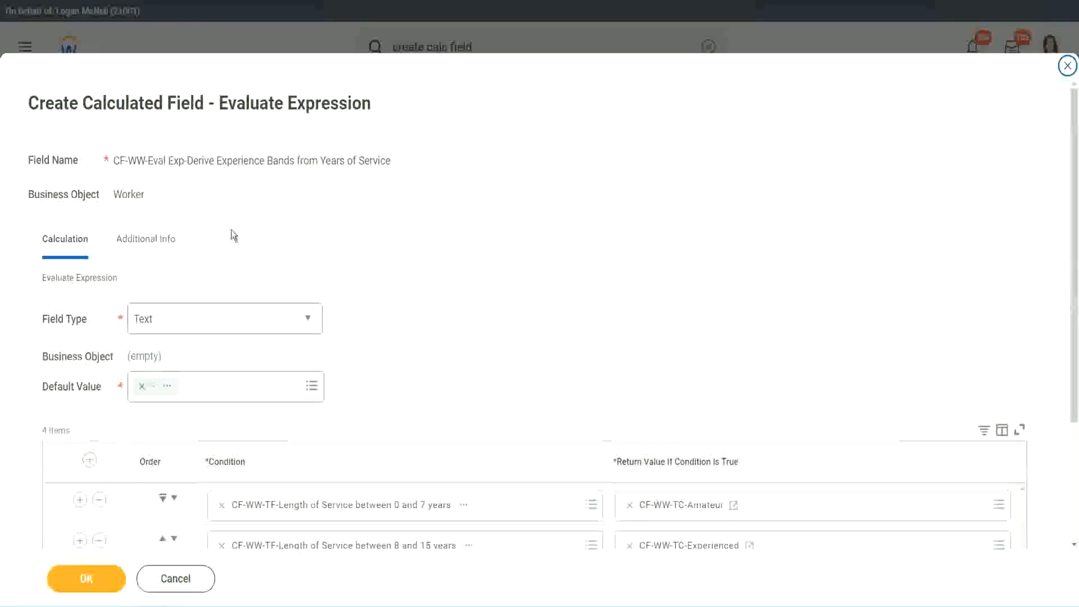
Step: Start a calculated field for the third row's return value, with the copied name CF-WW-TC-Amateur and business object Global
{"action": "scroll", "coordinate": [497, 290], "scroll_direction": "down", "scroll_amount": 3}
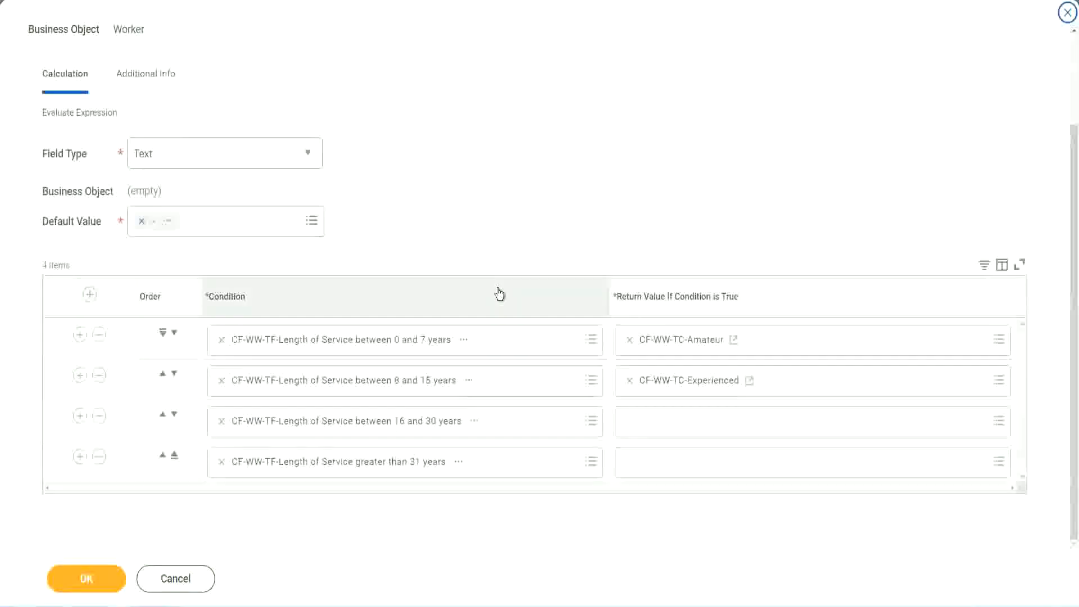
{"action": "left_click", "coordinate": [673, 423]}
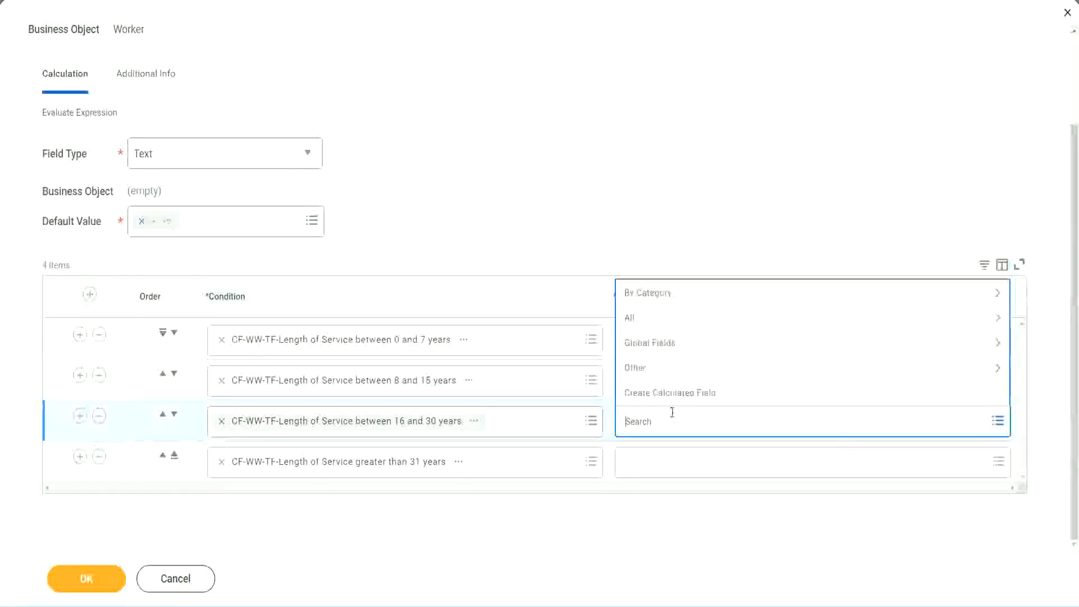
{"action": "left_click", "coordinate": [676, 393]}
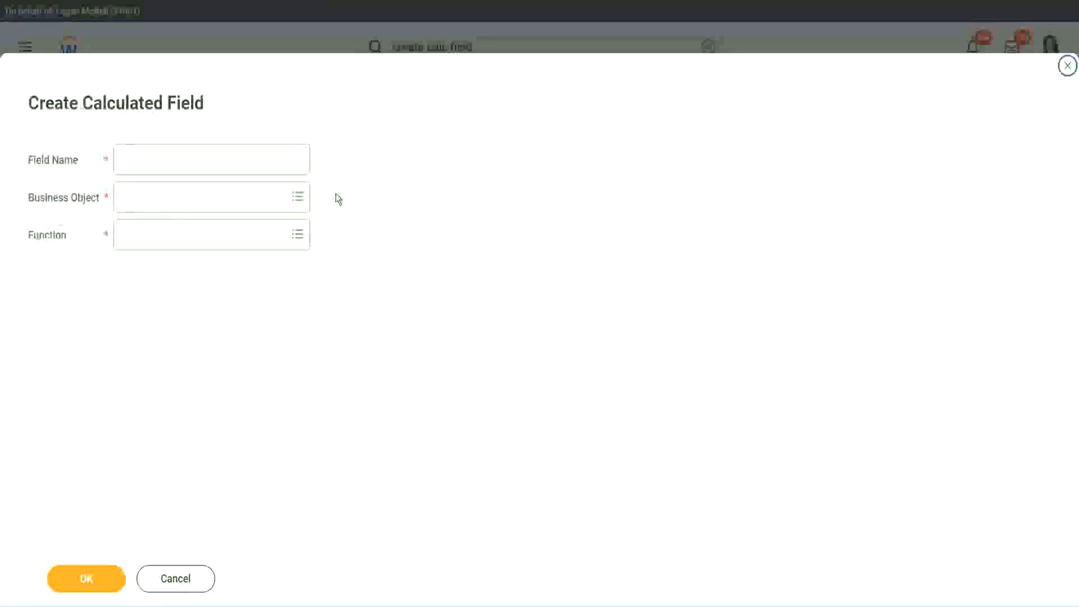
{"action": "left_click", "coordinate": [228, 159]}
{"action": "type", "text": "ZZ-WW-TC Annualized"}
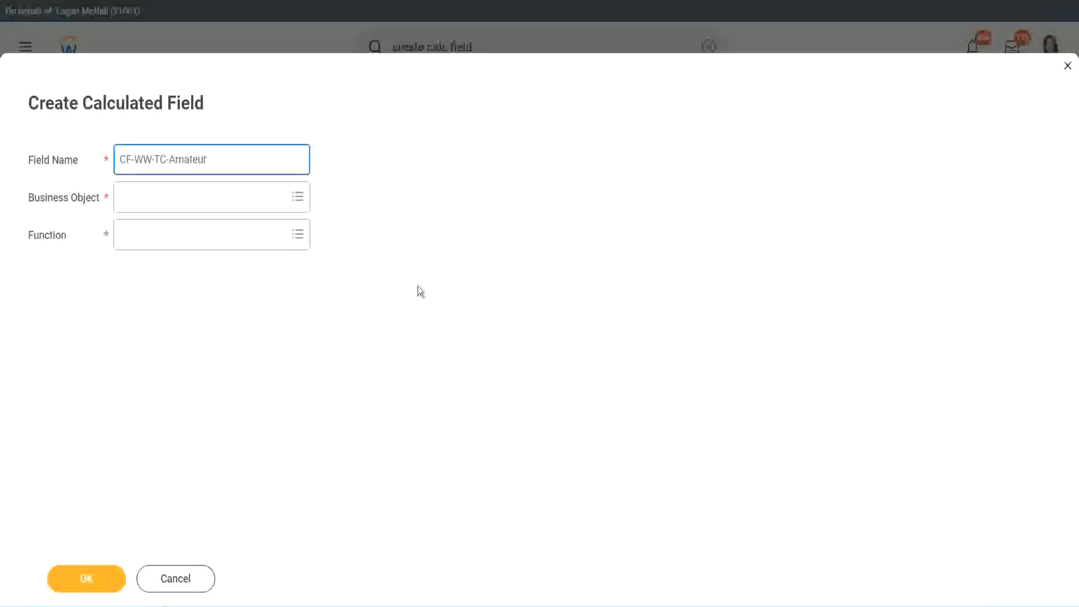
{"action": "left_click", "coordinate": [123, 197]}
{"action": "type", "text": "global"}
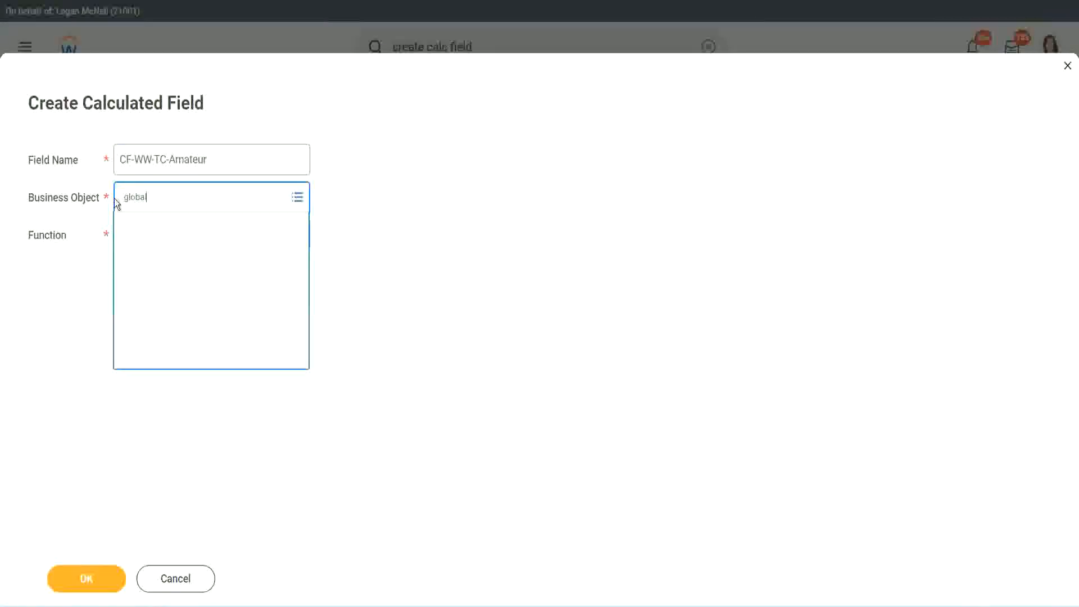
{"action": "key", "text": "Return"}
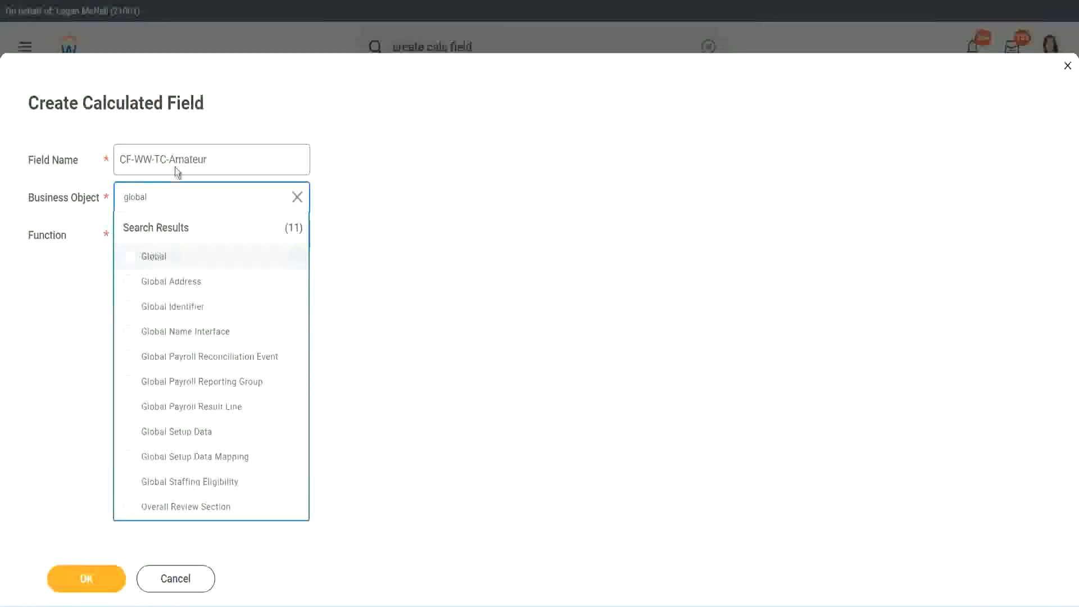
Step: Rename the new field CF-WW-TC-Senior, choose Text Constant as its function and proceed to its calculation settings
{"action": "left_click", "coordinate": [178, 163]}
{"action": "double_click", "coordinate": [187, 159]}
{"action": "type", "text": "S"}
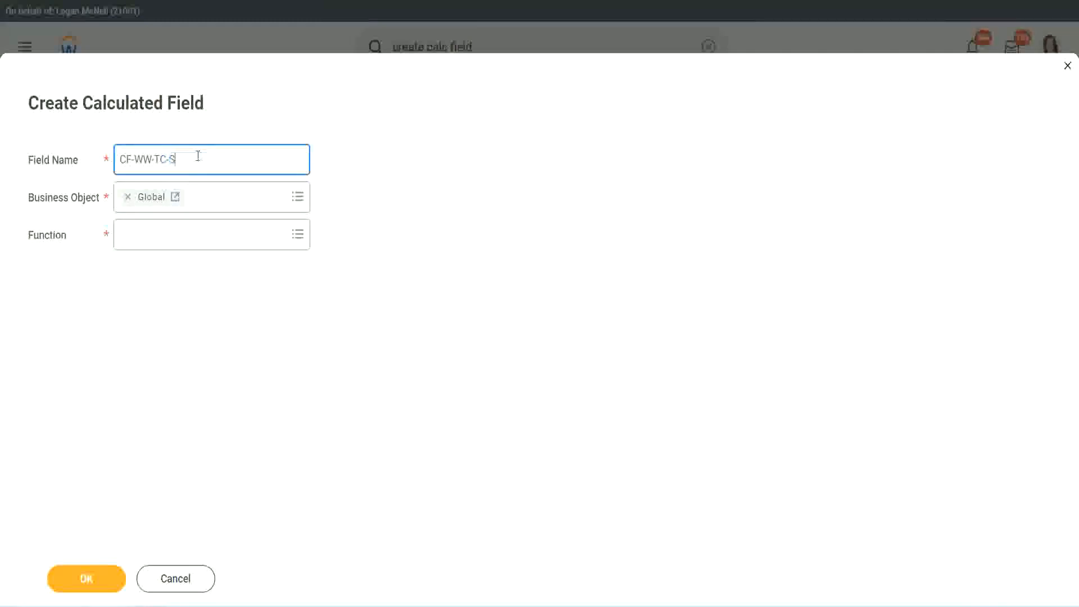
{"action": "type", "text": "enior"}
{"action": "left_click", "coordinate": [172, 244]}
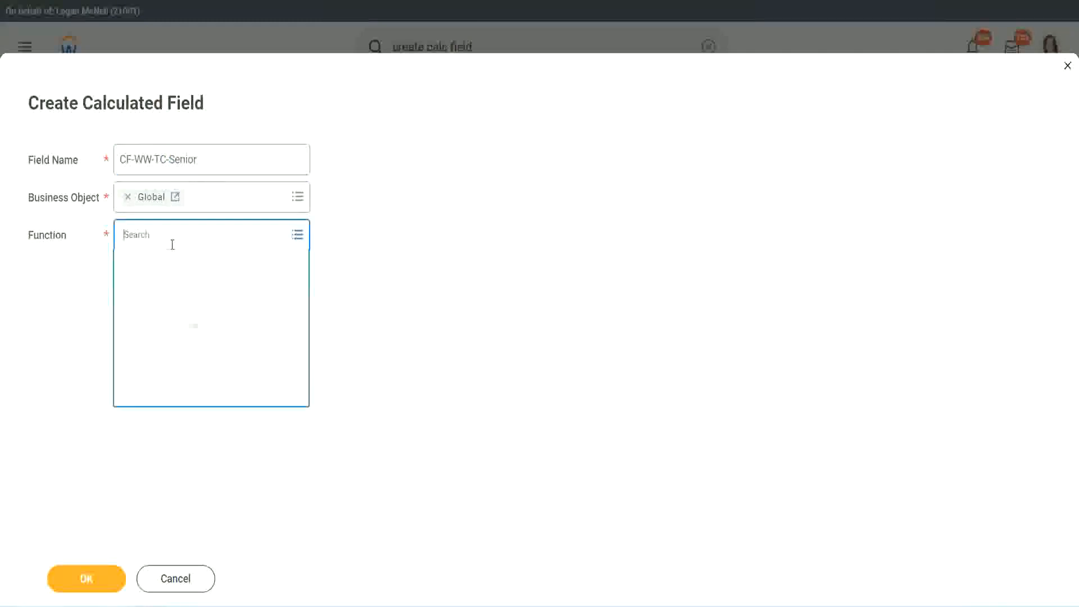
{"action": "type", "text": "tc"}
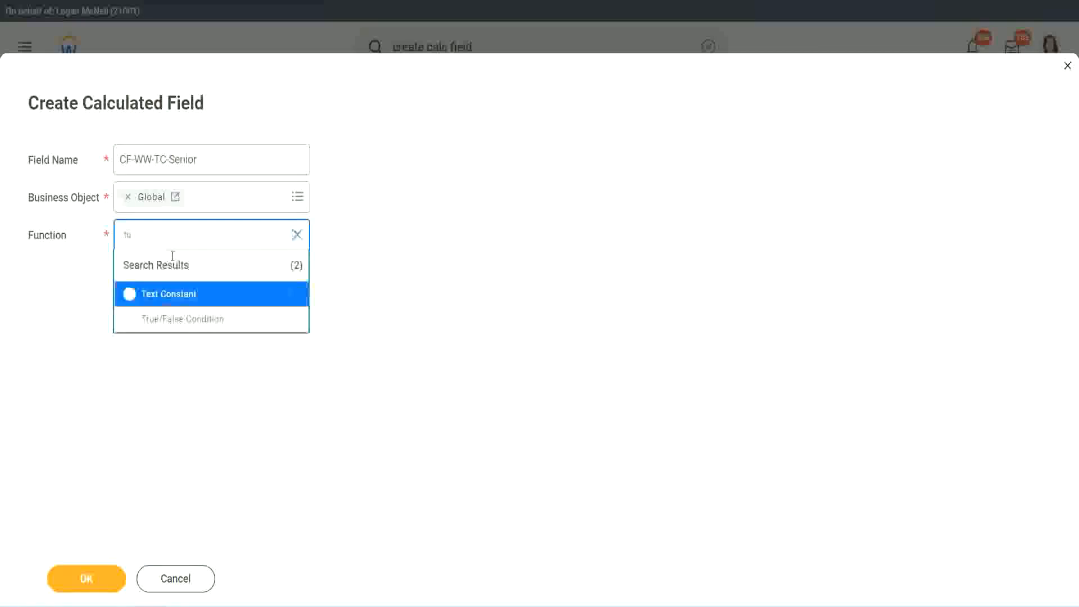
{"action": "left_click", "coordinate": [166, 292]}
{"action": "left_click", "coordinate": [96, 584]}
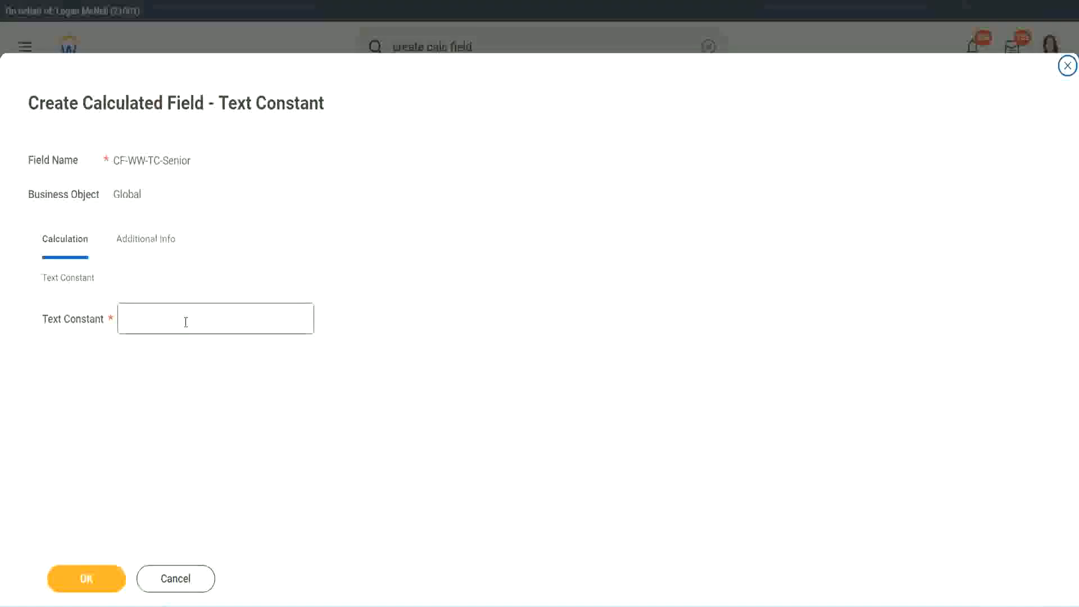
Step: Set the new field's text constant to Senior and save it as the third row's return value
{"action": "left_click", "coordinate": [182, 315]}
{"action": "type", "text": "Se"}
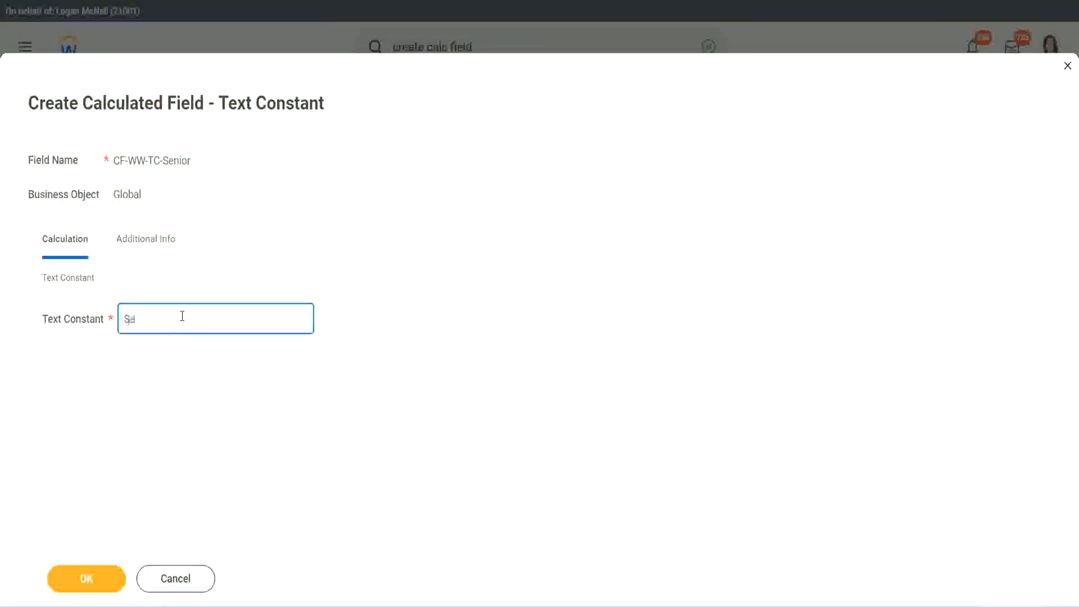
{"action": "type", "text": "nior"}
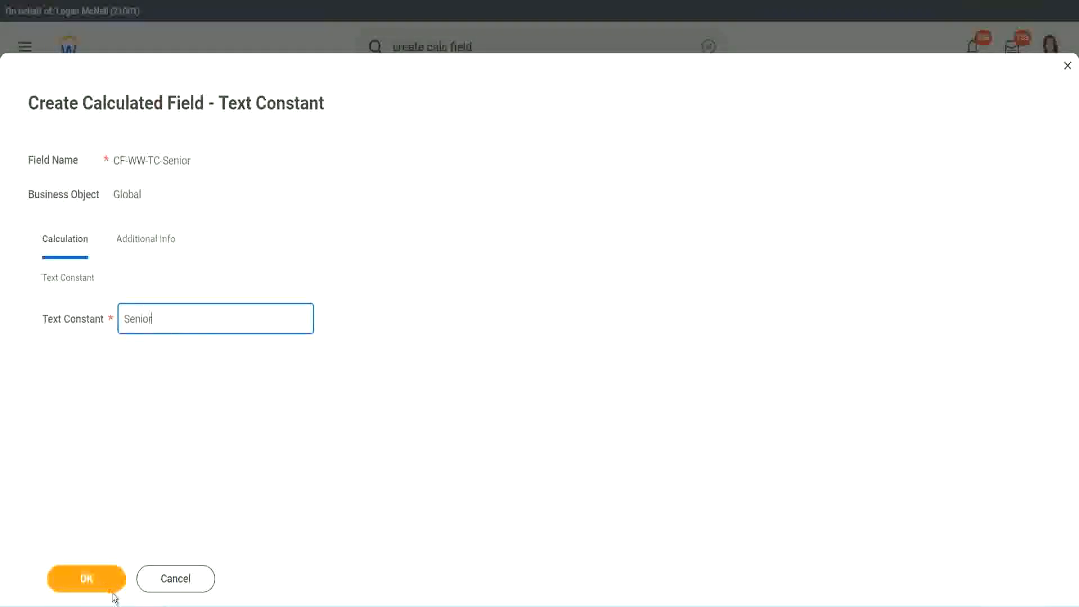
{"action": "left_click", "coordinate": [87, 587]}
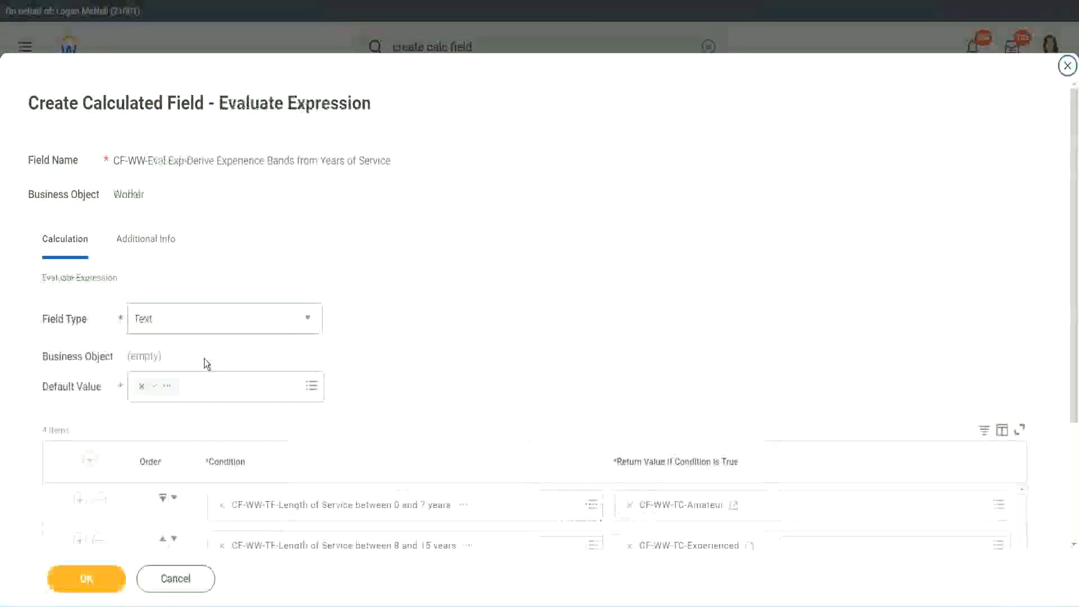
Step: Start a calculated field for the fourth row's return value, reusing the CF-WW-TC-Senior name changed to CF-WW-TC-Legend
{"action": "scroll", "coordinate": [780, 404], "scroll_direction": "down", "scroll_amount": 3}
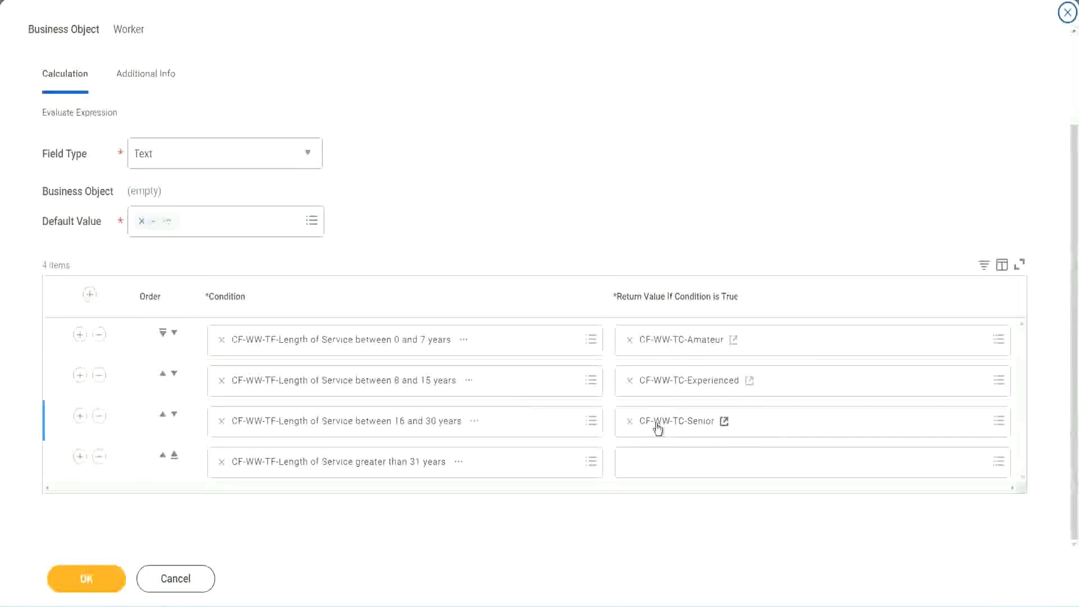
{"action": "right_click", "coordinate": [656, 423]}
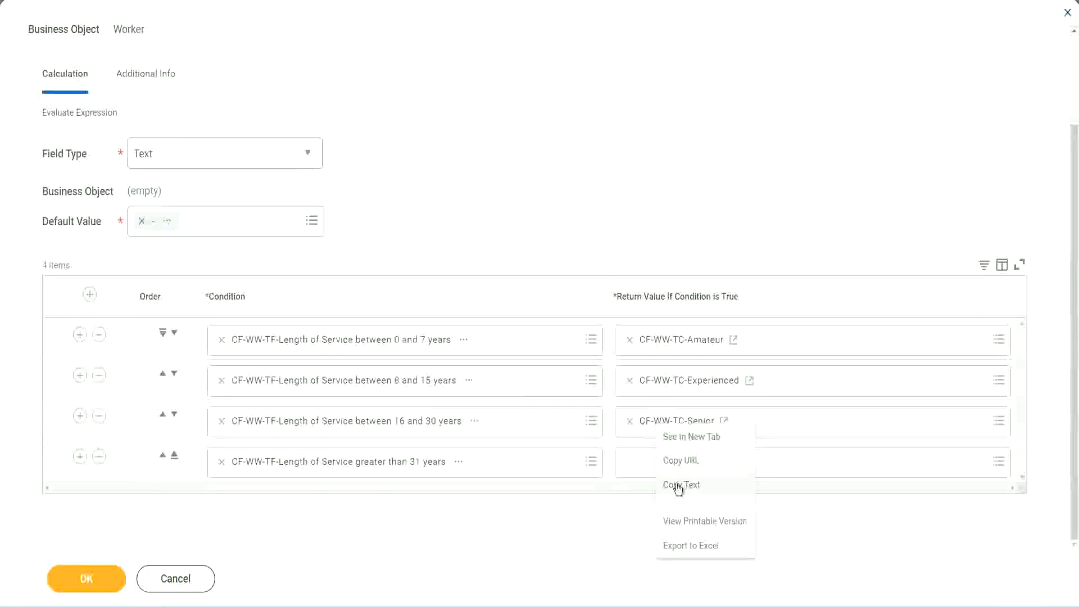
{"action": "left_click", "coordinate": [652, 482]}
{"action": "left_click", "coordinate": [656, 462]}
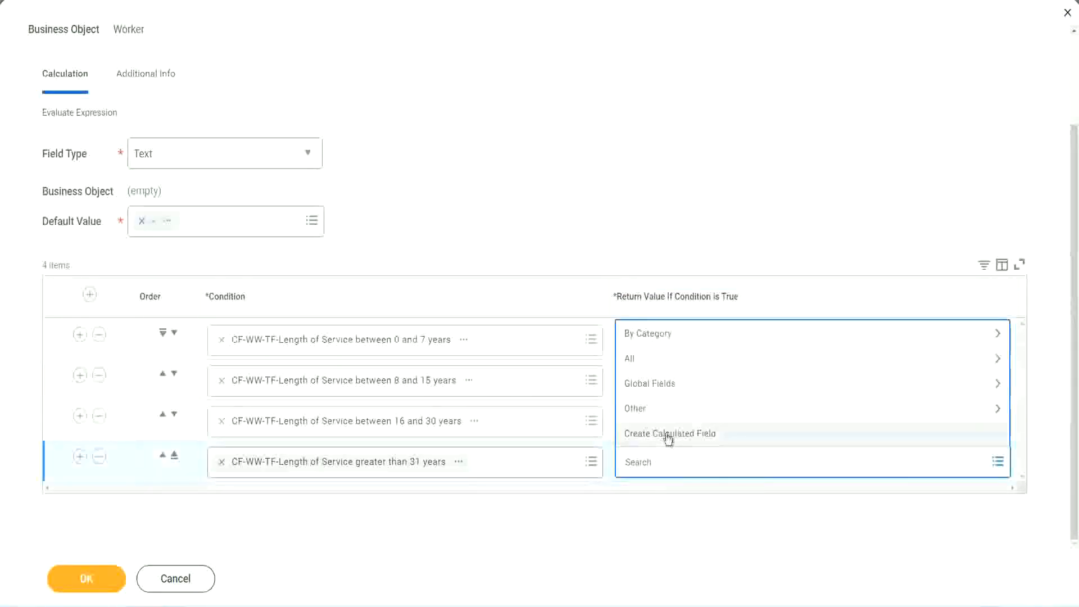
{"action": "left_click", "coordinate": [667, 437]}
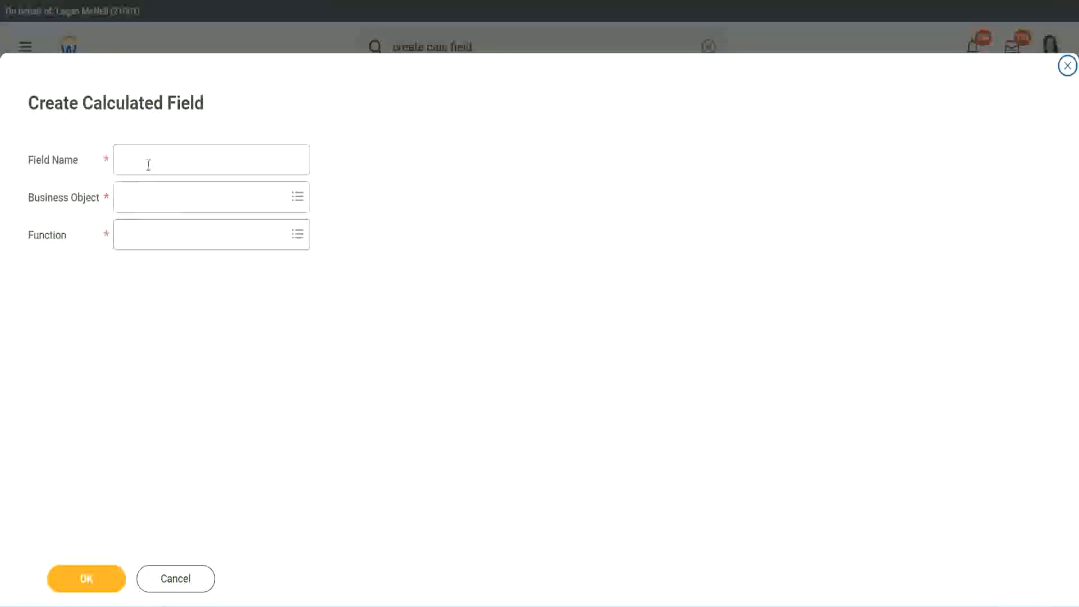
{"action": "left_click", "coordinate": [149, 164]}
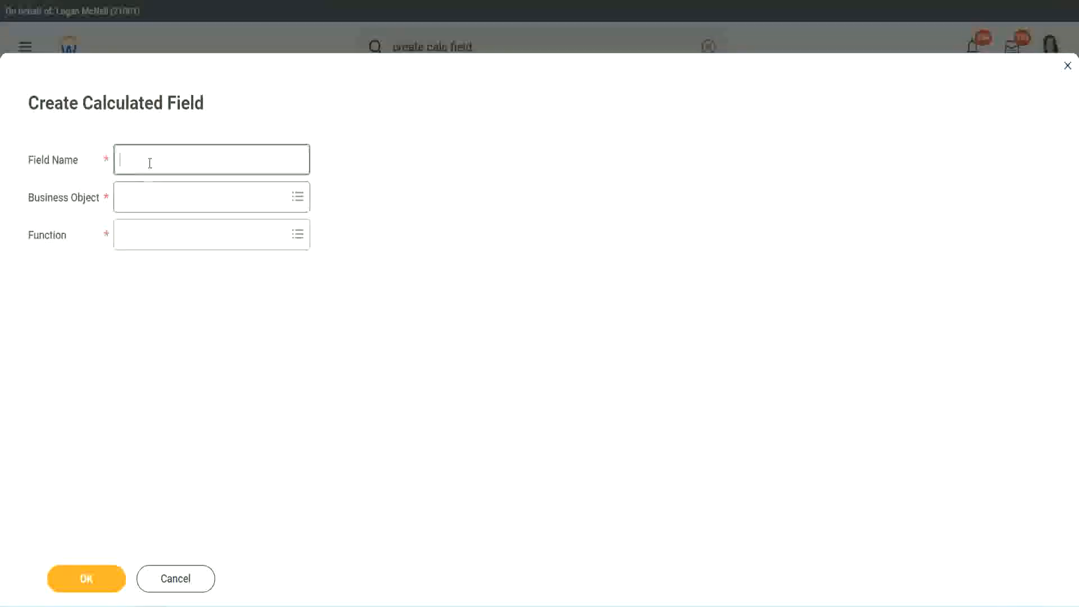
{"action": "key", "text": "ctrl+v"}
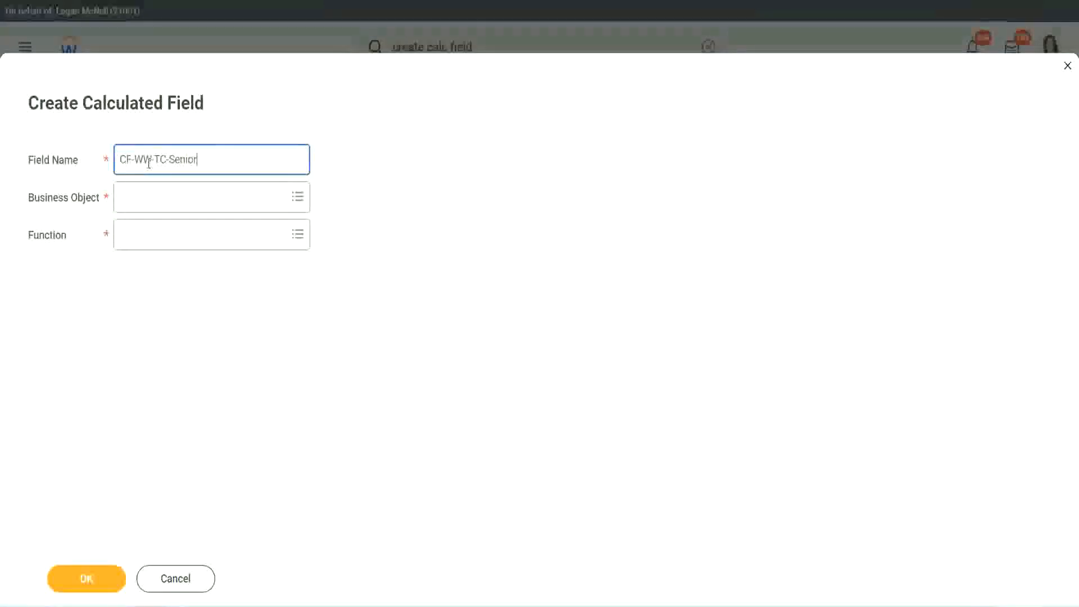
{"action": "double_click", "coordinate": [183, 159]}
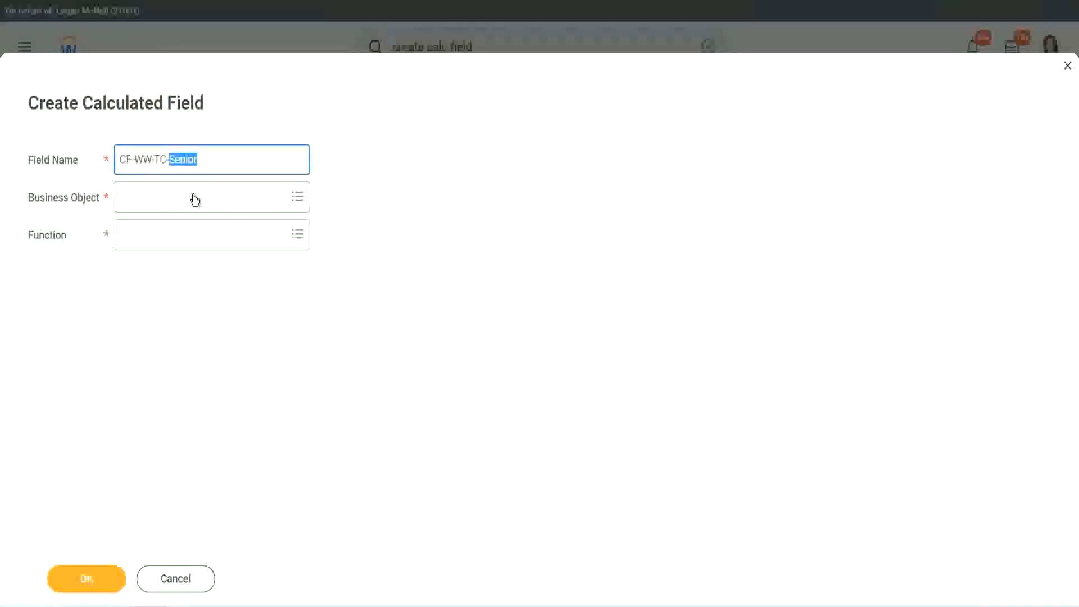
{"action": "type", "text": "Legend"}
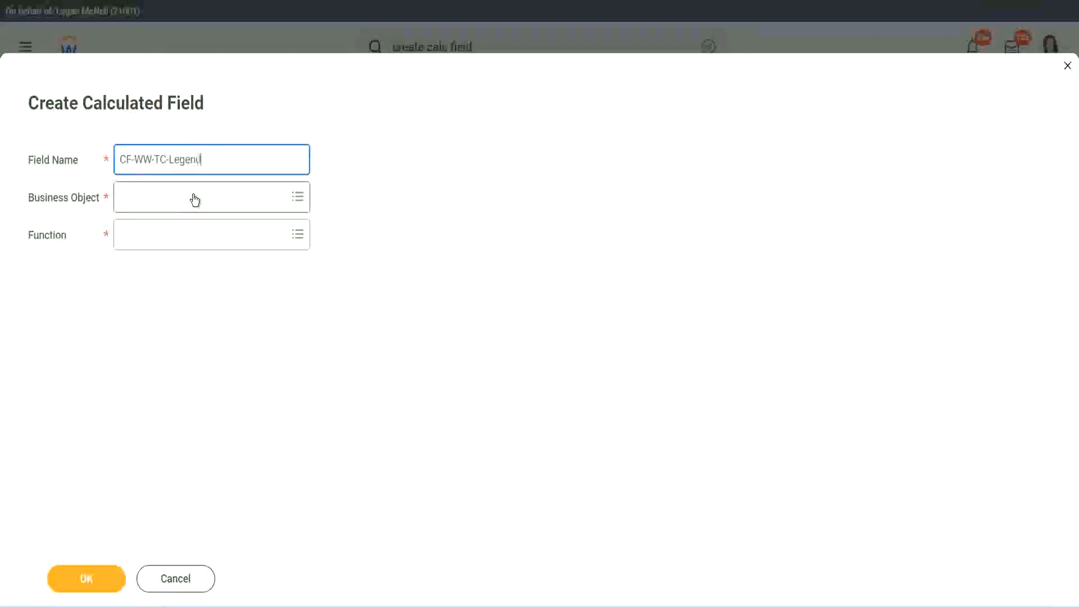
Step: Set the new field's business object to Global and its function to Text Constant, and proceed to its calculation settings
{"action": "left_click", "coordinate": [152, 206]}
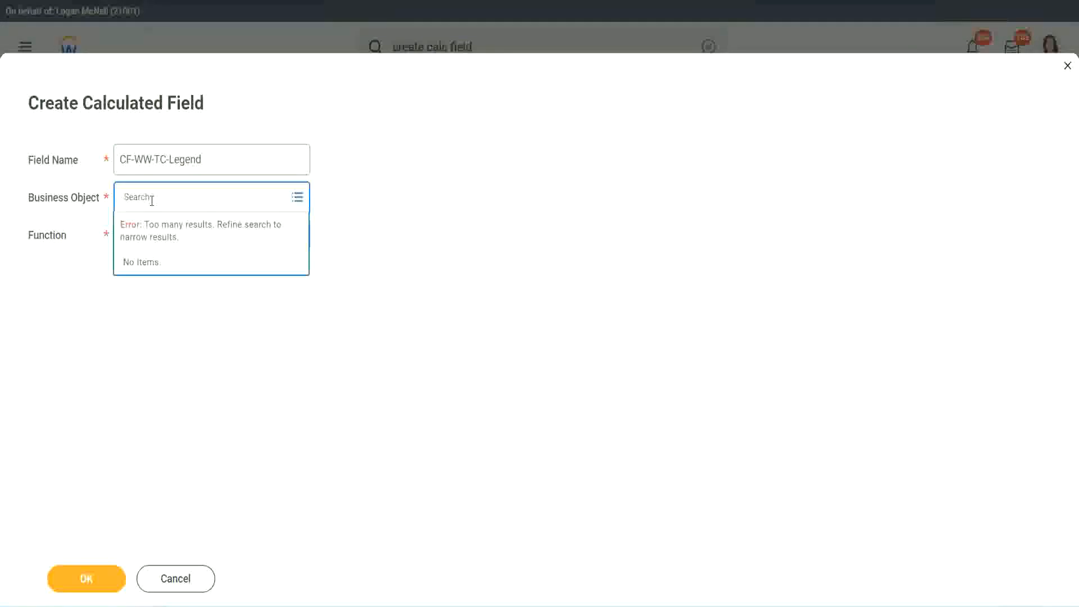
{"action": "type", "text": "Global"}
{"action": "key", "text": "Return"}
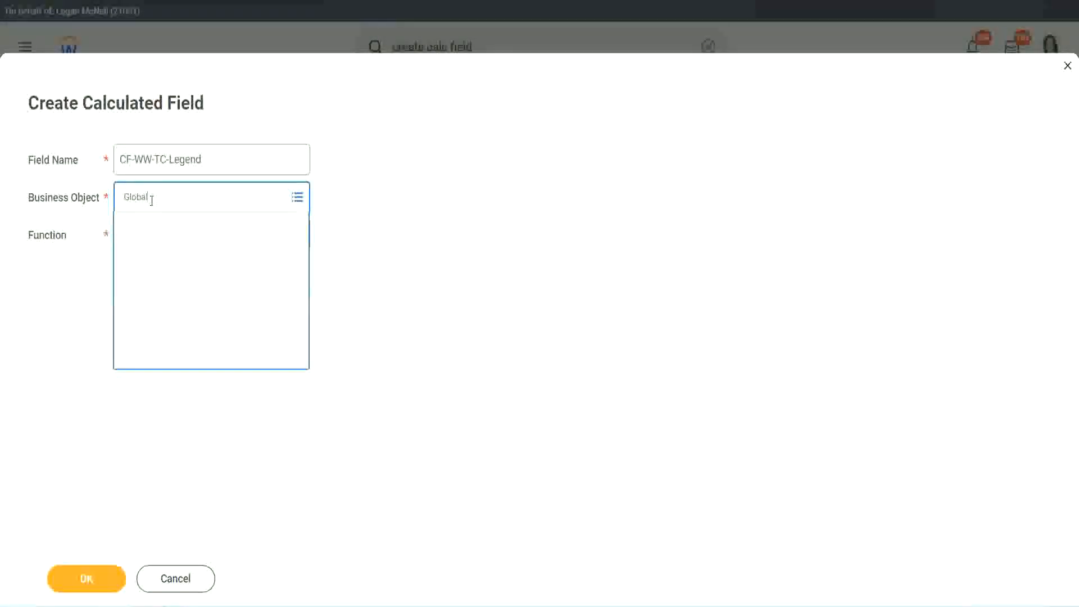
{"action": "left_click", "coordinate": [161, 259]}
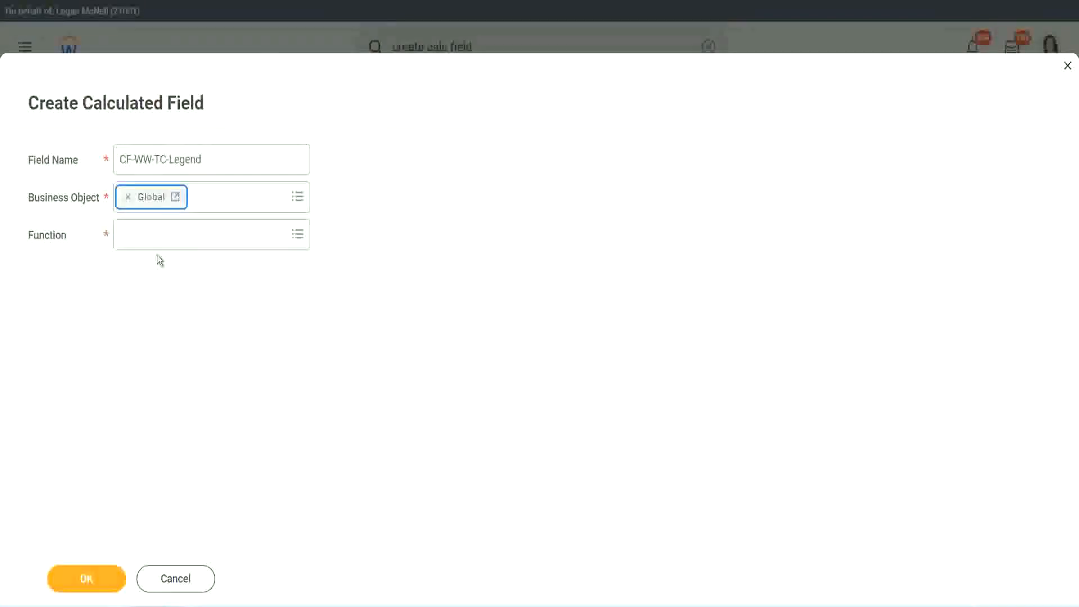
{"action": "left_click", "coordinate": [156, 239]}
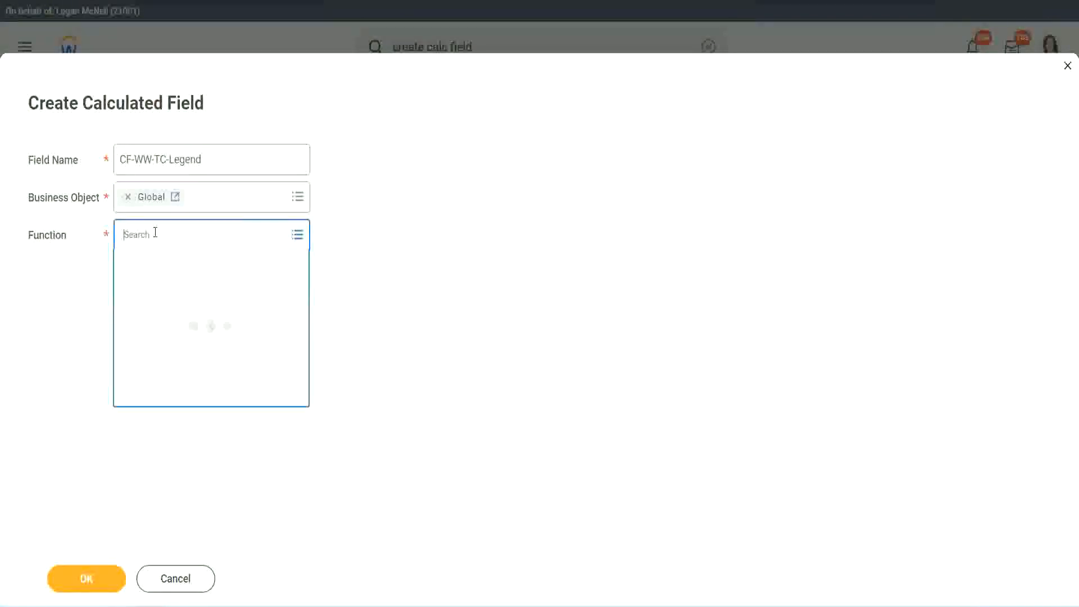
{"action": "type", "text": "tc"}
{"action": "key", "text": "Return"}
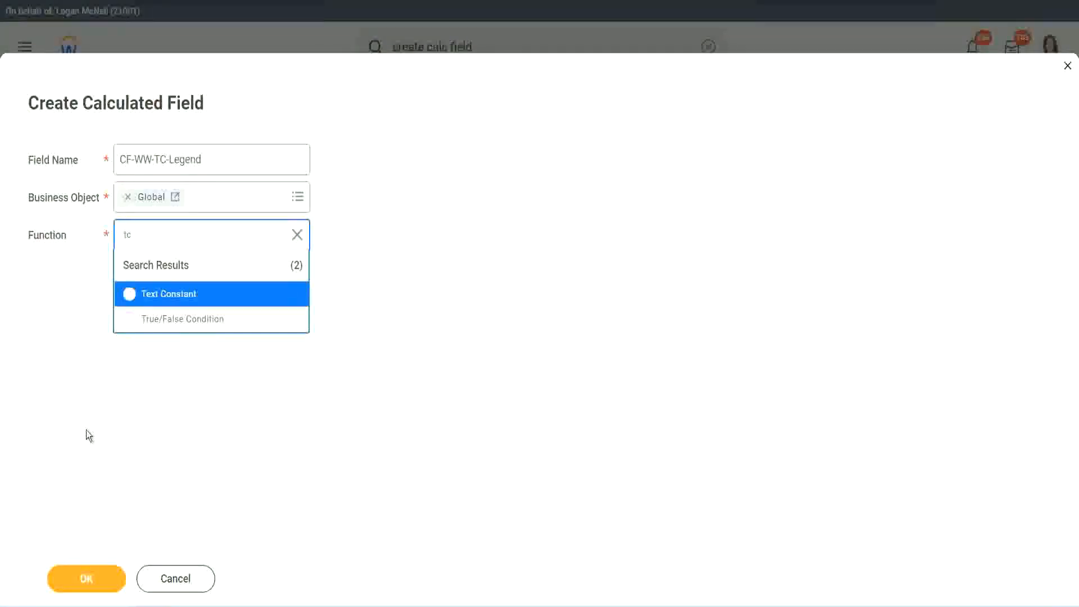
{"action": "left_click", "coordinate": [198, 301]}
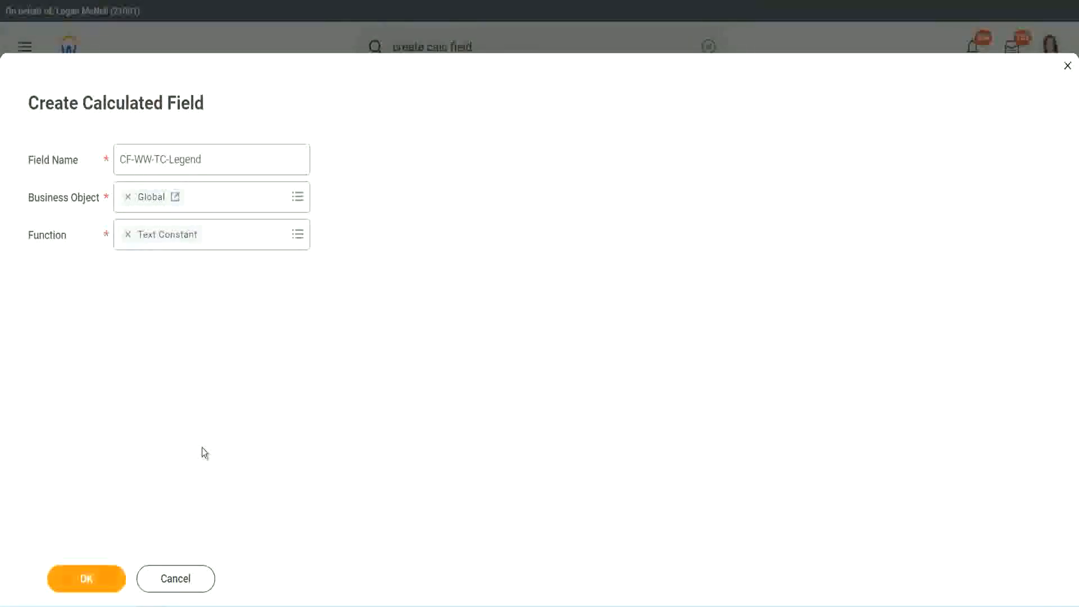
Step: Set the new field's text constant to Legend and save it as the fourth row's return value
{"action": "left_click", "coordinate": [147, 307]}
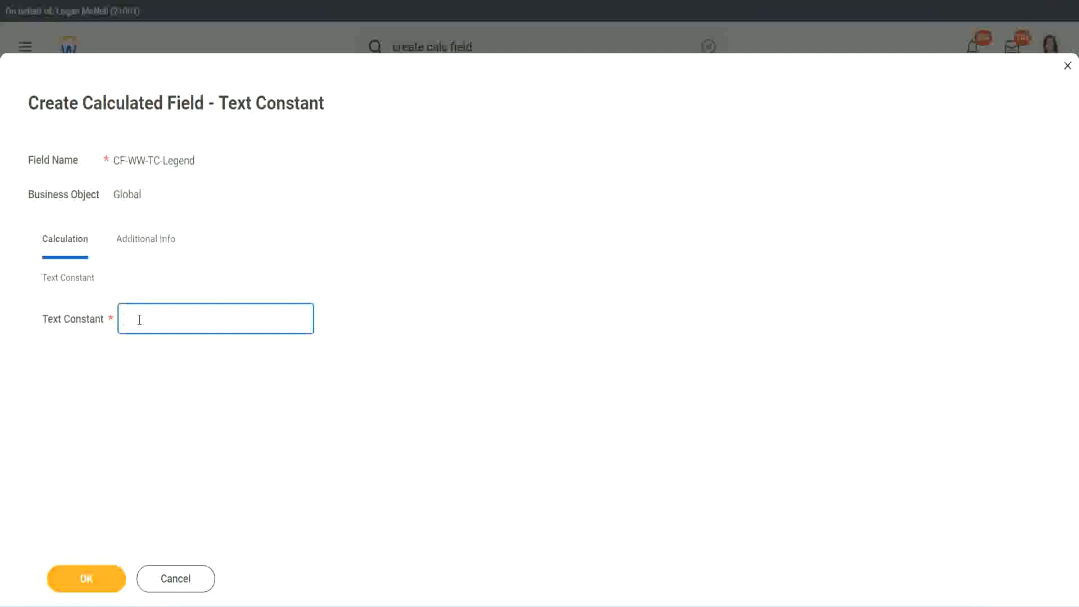
{"action": "type", "text": "Legend"}
{"action": "left_click", "coordinate": [86, 578]}
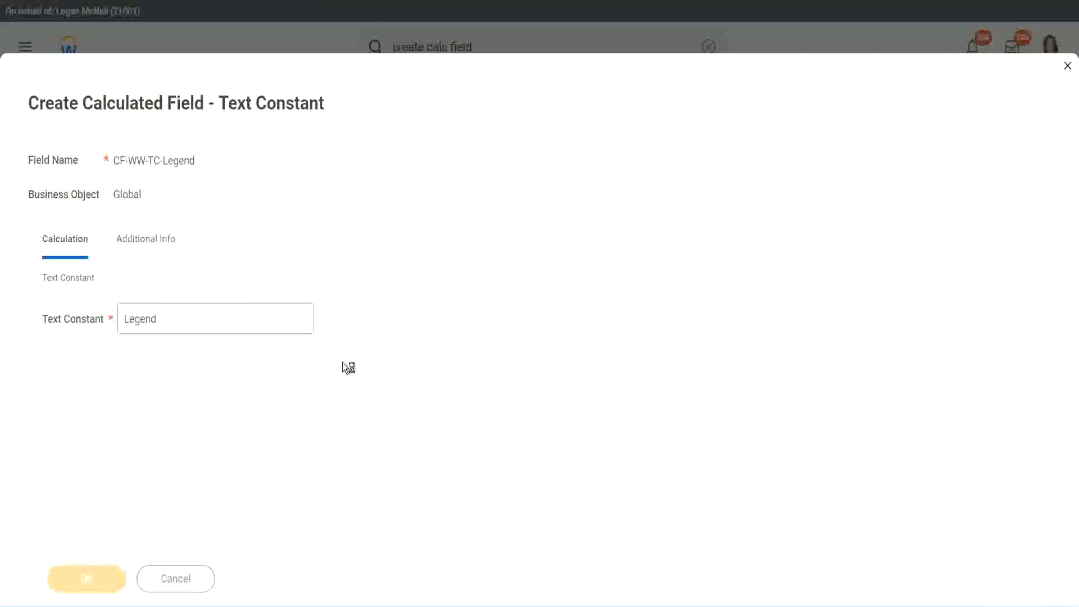
Step: Review the field type, conditions and return values of the Evaluate Expression calculated field and save it
{"action": "scroll", "coordinate": [570, 301], "scroll_direction": "down", "scroll_amount": 3}
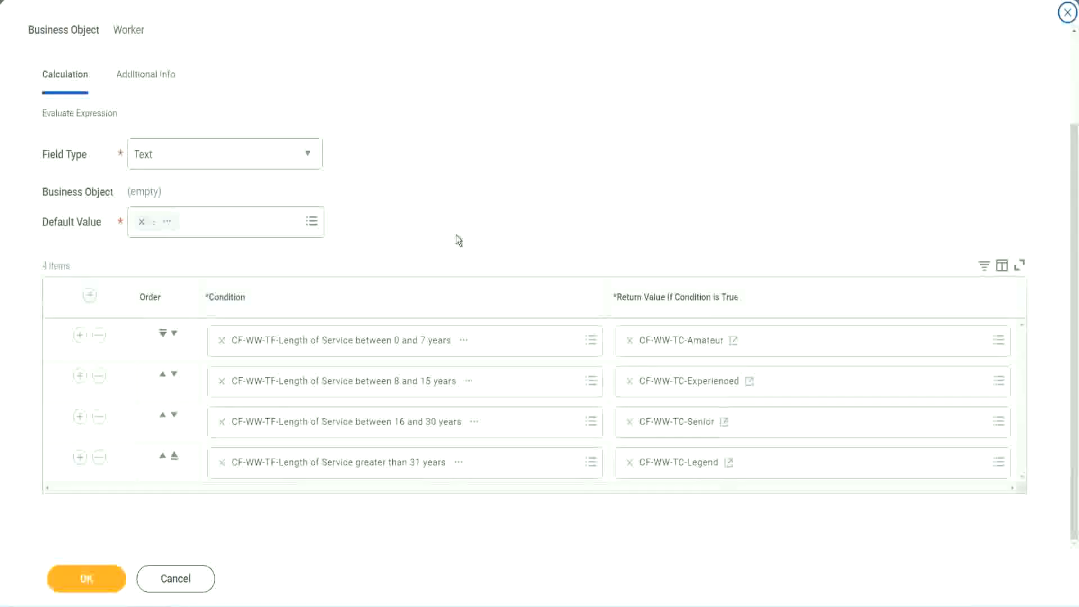
{"action": "scroll", "coordinate": [457, 227], "scroll_direction": "up", "scroll_amount": 1}
{"action": "scroll", "coordinate": [457, 220], "scroll_direction": "up", "scroll_amount": 1}
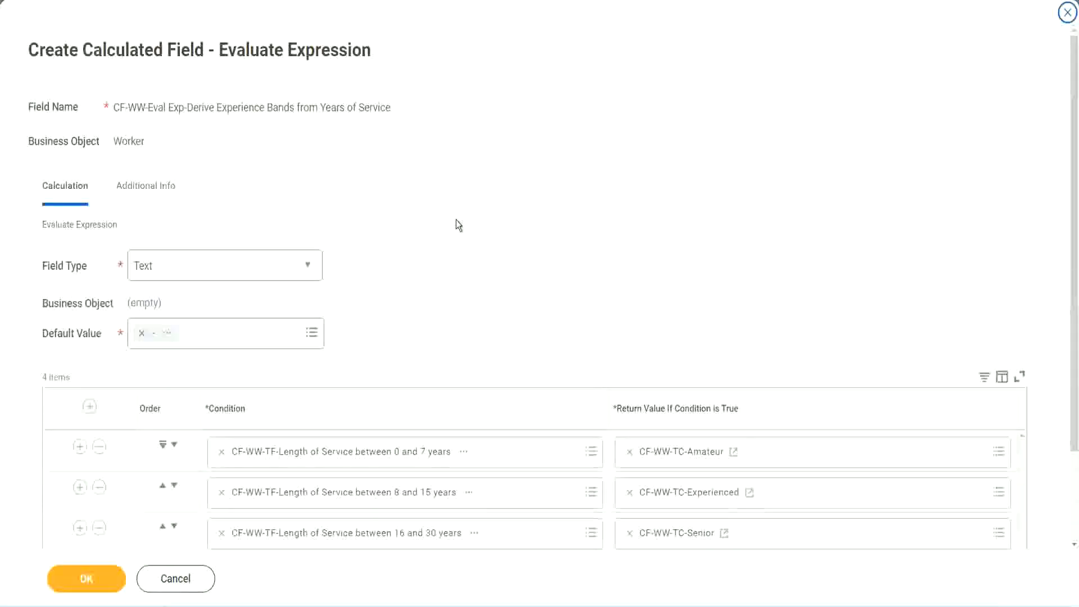
{"action": "scroll", "coordinate": [456, 225], "scroll_direction": "down", "scroll_amount": 2}
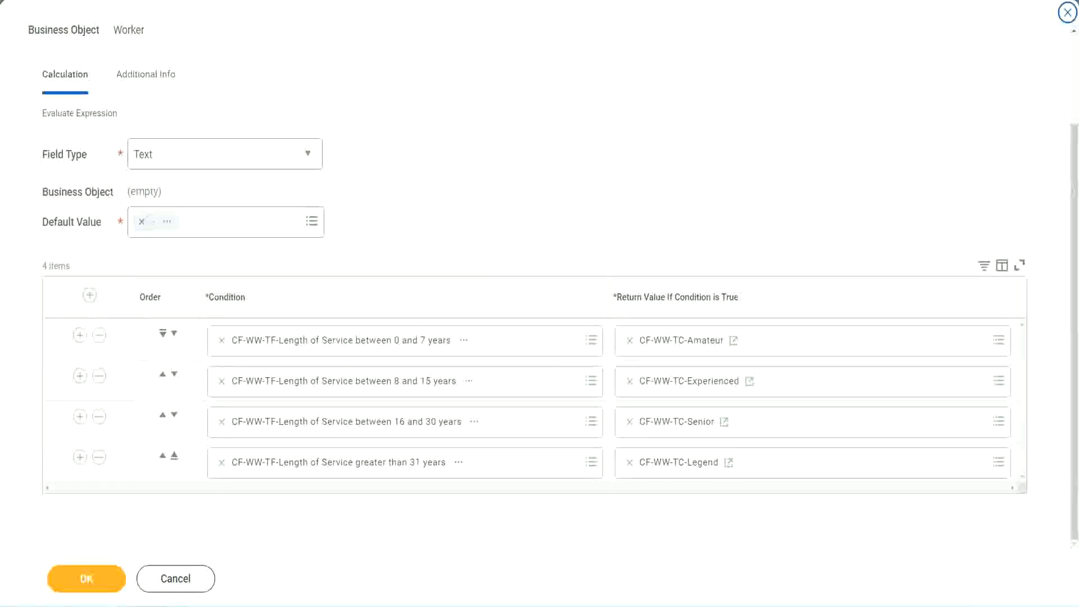
{"action": "left_click_drag", "start_coordinate": [692, 158], "coordinate": [699, 267]}
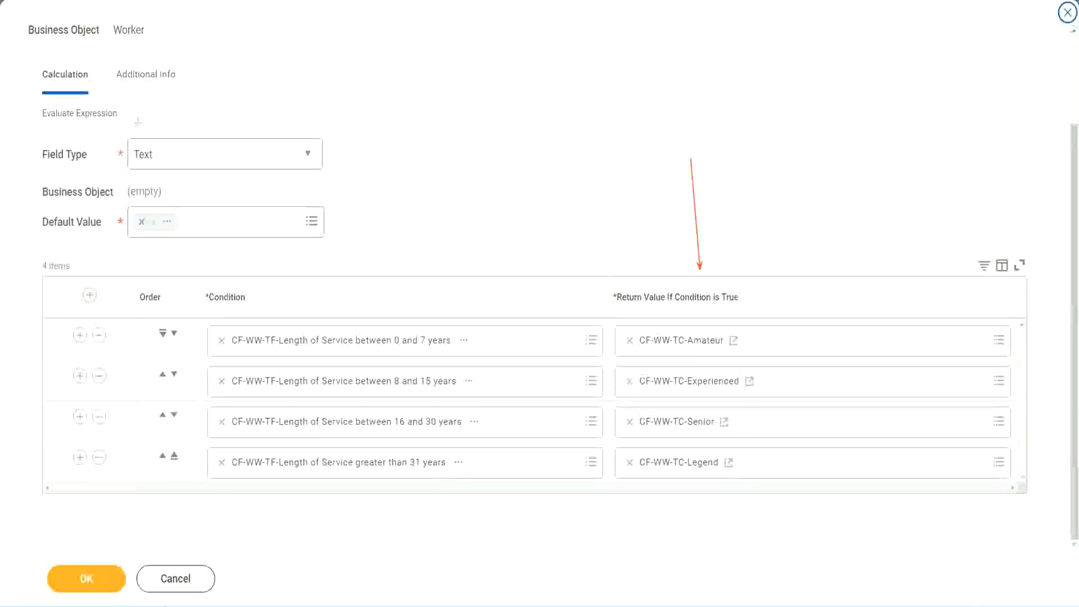
{"action": "left_click_drag", "start_coordinate": [134, 97], "coordinate": [139, 135]}
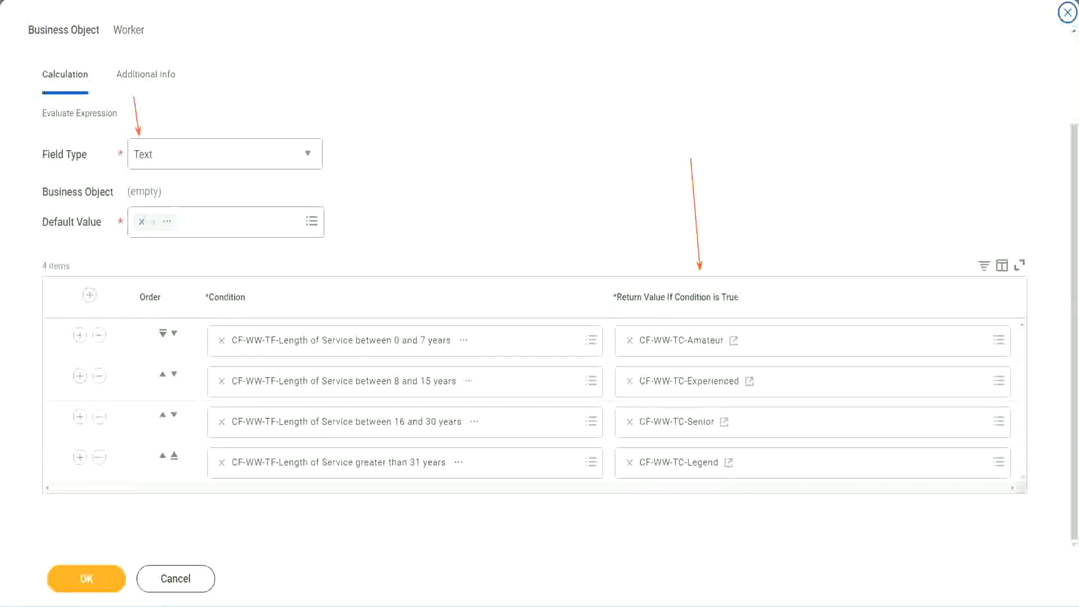
{"action": "left_click", "coordinate": [93, 577]}
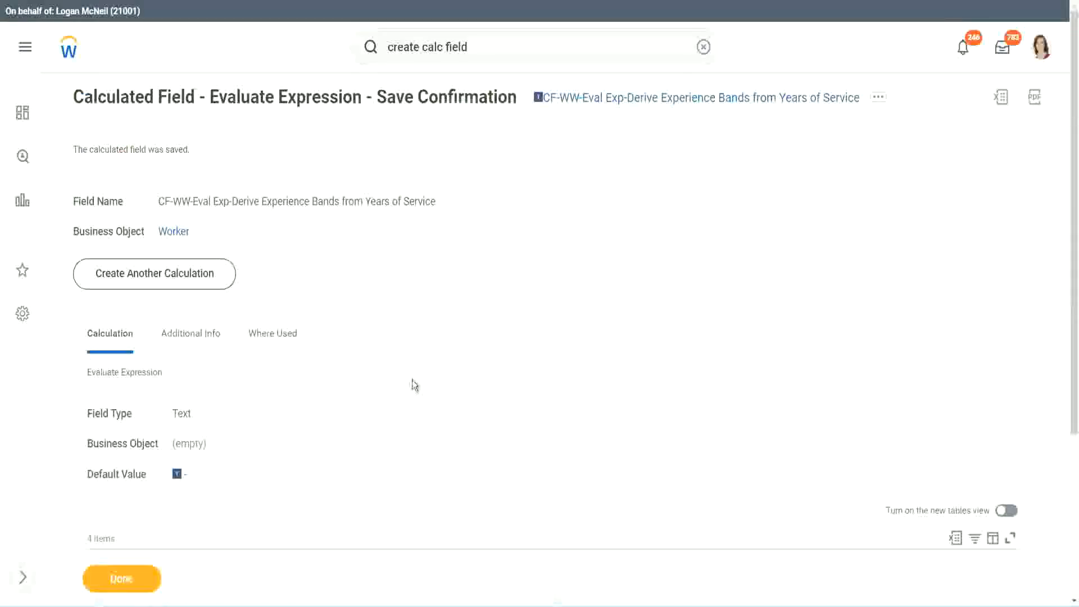
Step: Check the saved field's condition table and copy the name CF-WW-Eval Exp-Derive Experience Bands from Years of Service
{"action": "scroll", "coordinate": [414, 385], "scroll_direction": "down", "scroll_amount": 4}
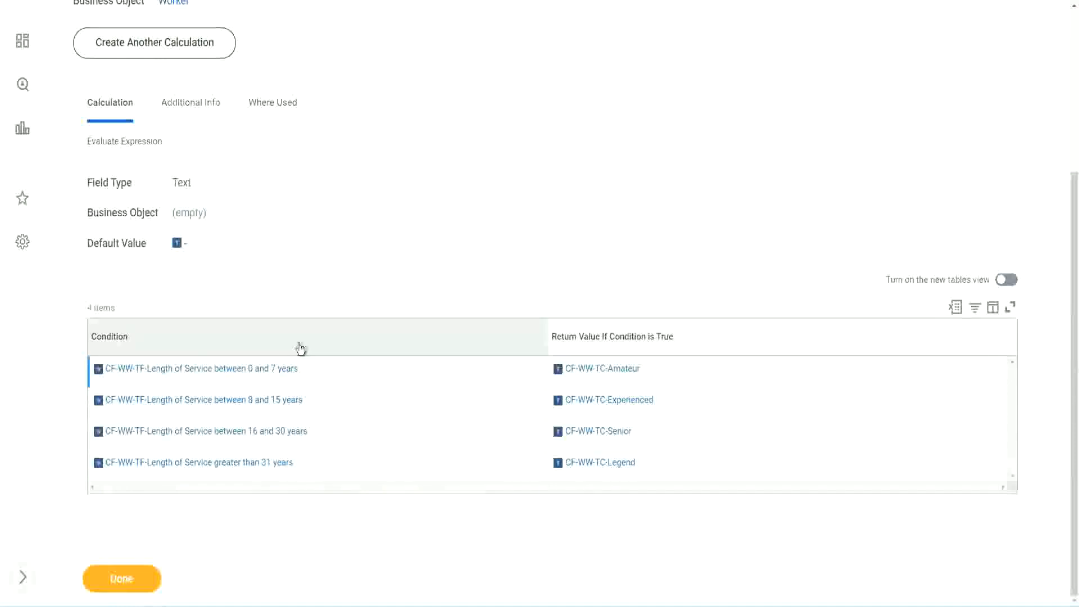
{"action": "scroll", "coordinate": [363, 228], "scroll_direction": "up", "scroll_amount": 4}
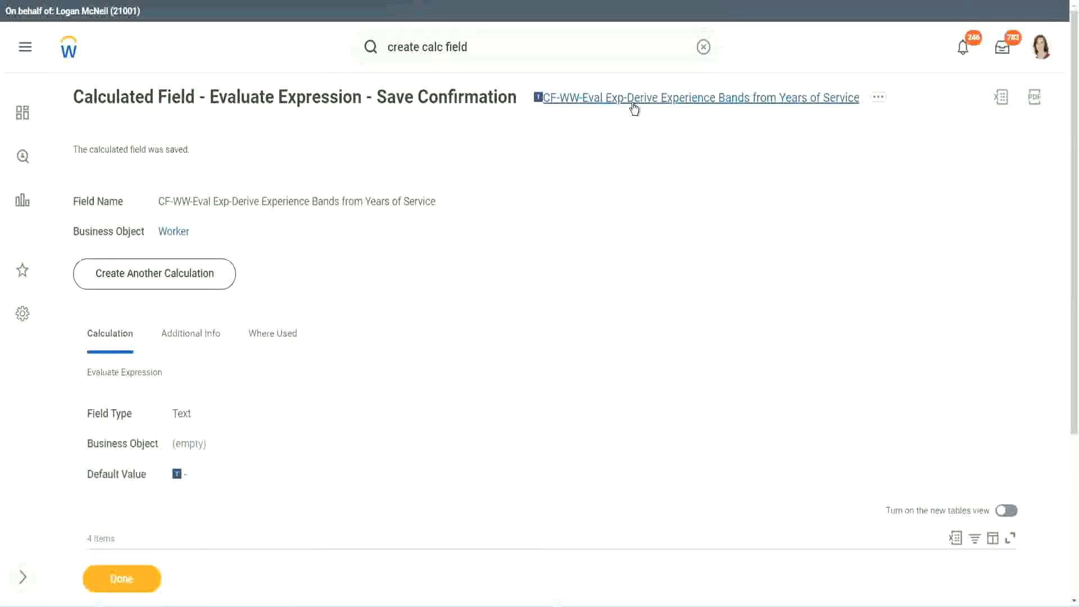
{"action": "left_click", "coordinate": [658, 165]}
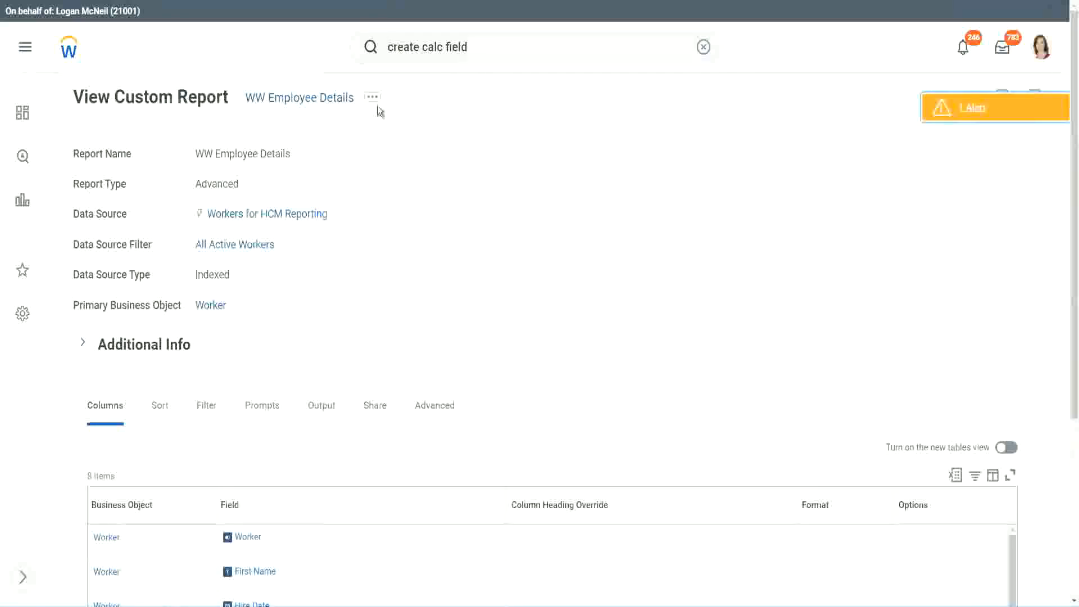
Step: Open the WW Employee Details custom report for editing
{"action": "left_click", "coordinate": [375, 100]}
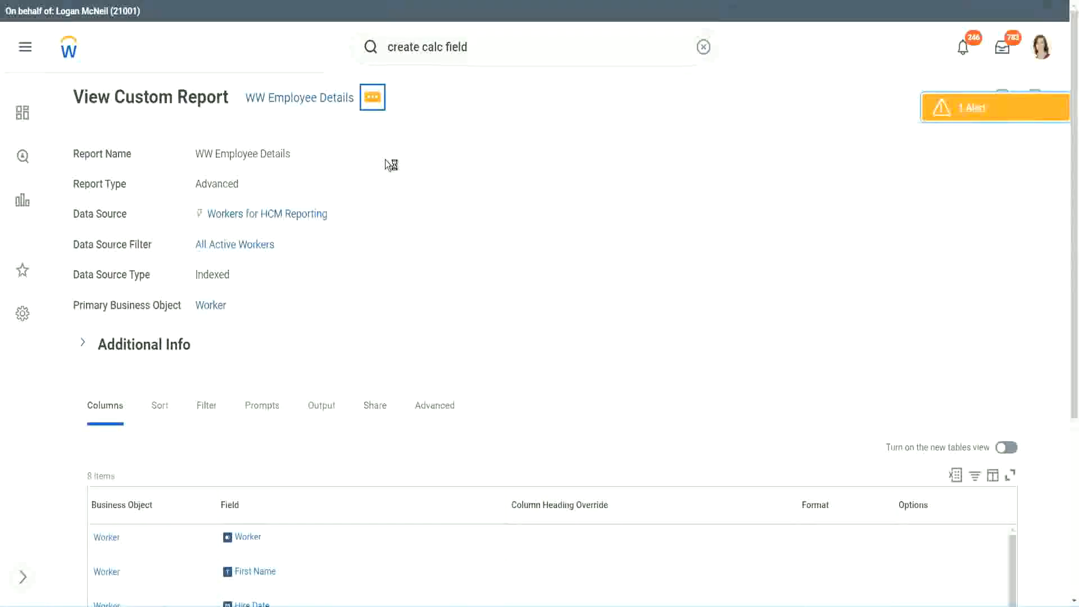
{"action": "mouse_move", "coordinate": [440, 160]}
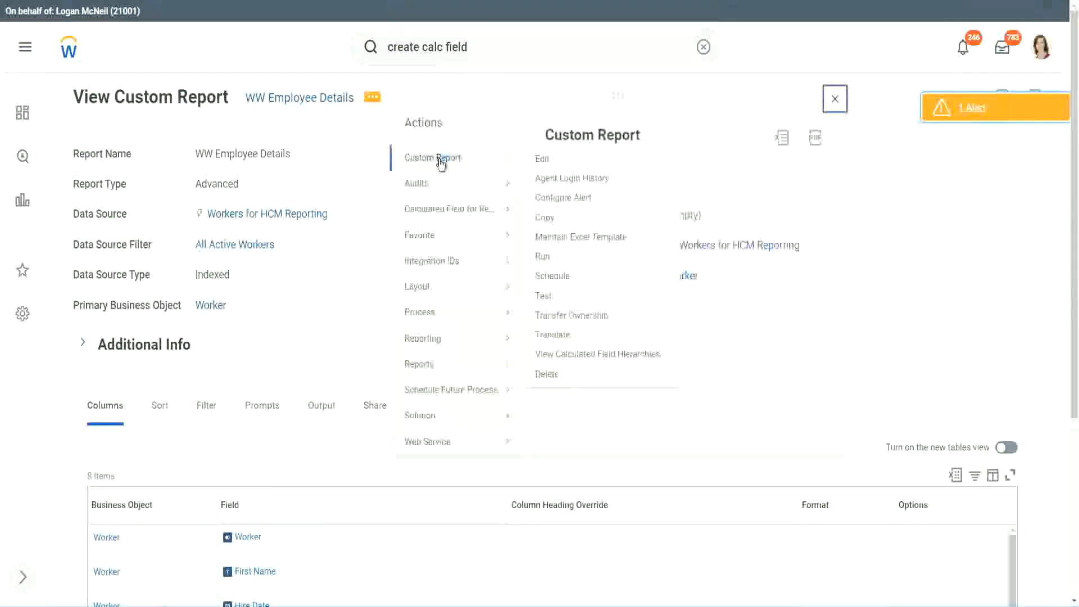
{"action": "left_click", "coordinate": [548, 160]}
Step: Add a Worker row at the end of the report's columns and remove the column headed Years of Service
{"action": "scroll", "coordinate": [393, 242], "scroll_direction": "down", "scroll_amount": 4}
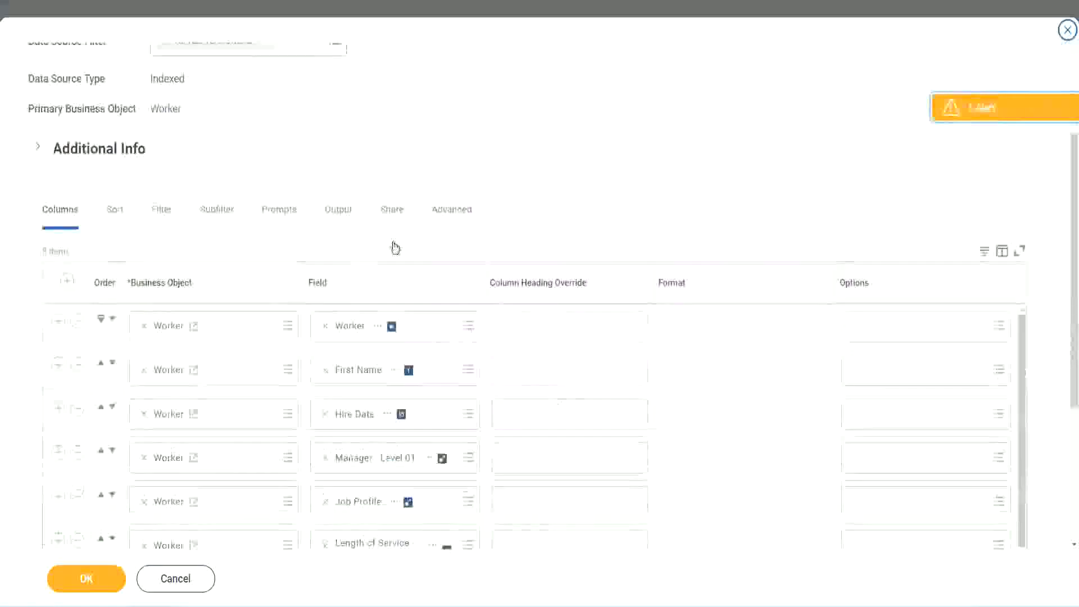
{"action": "scroll", "coordinate": [395, 248], "scroll_direction": "down", "scroll_amount": 2}
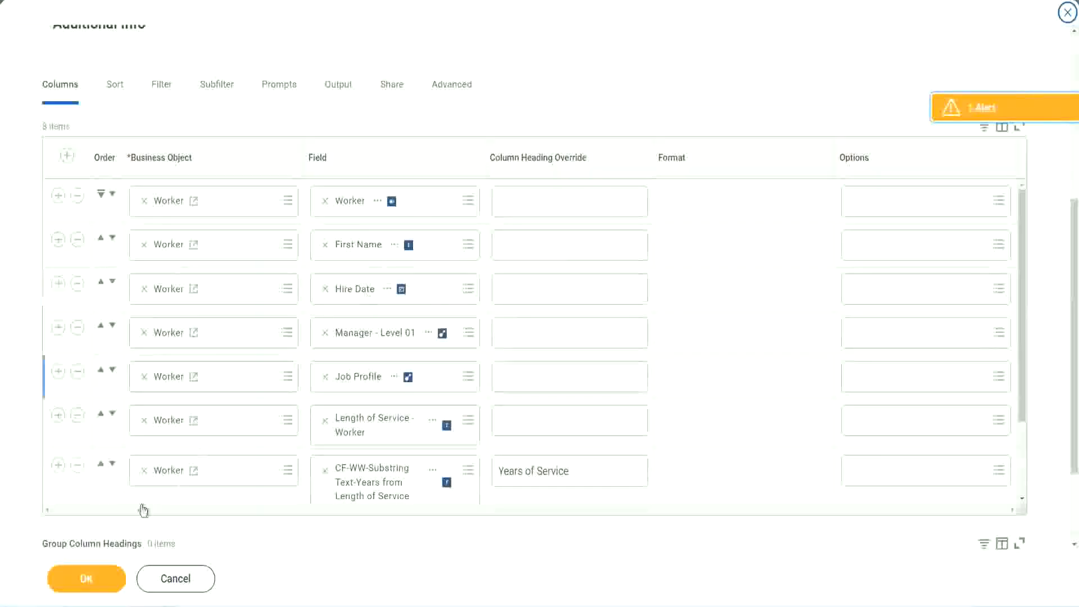
{"action": "left_click", "coordinate": [58, 465]}
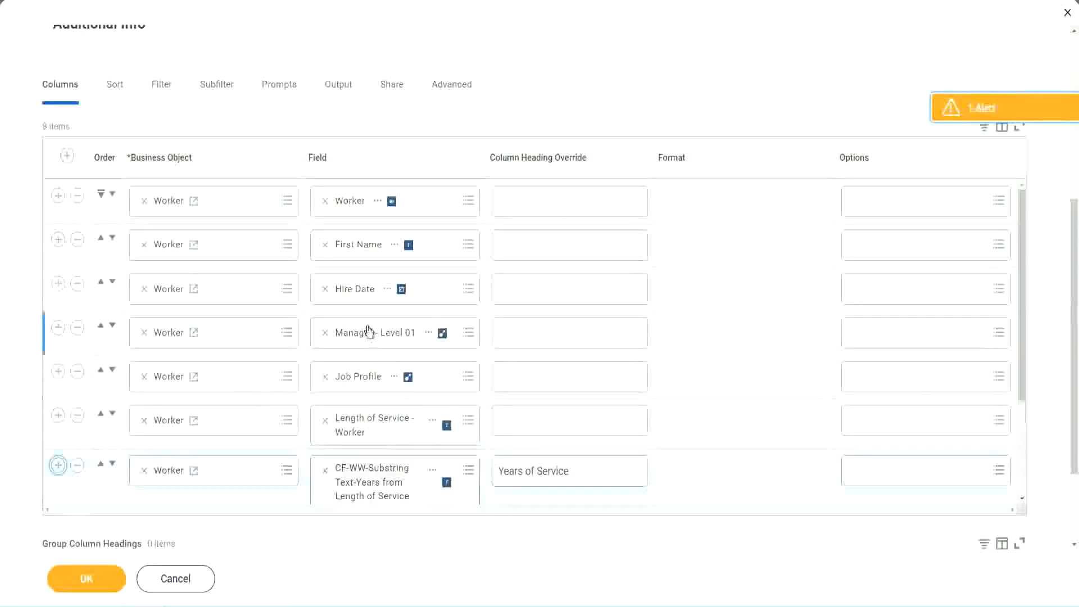
{"action": "scroll", "coordinate": [186, 416], "scroll_direction": "down", "scroll_amount": 2}
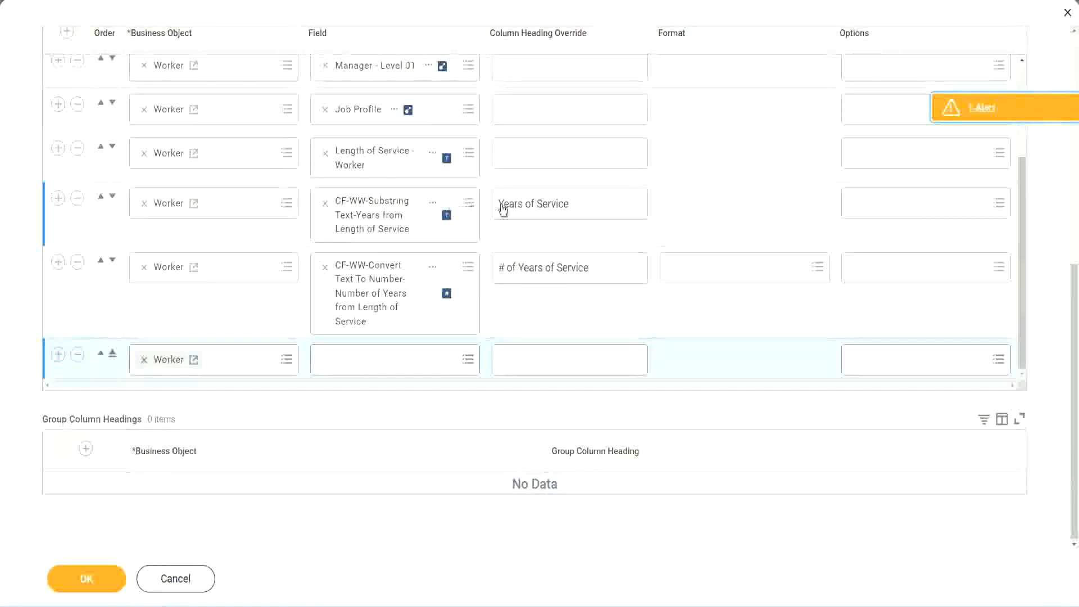
{"action": "left_click", "coordinate": [78, 200]}
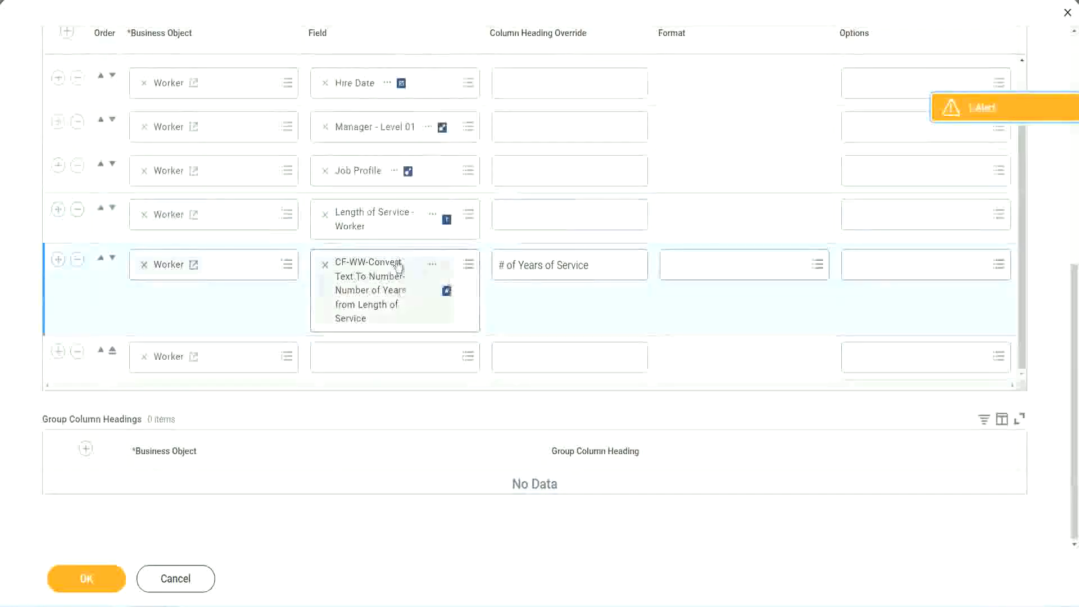
Step: Set the new last Worker row's field to CF-WW-Eval Exp-Derive Experience Bands from Years of Service
{"action": "left_click", "coordinate": [353, 356]}
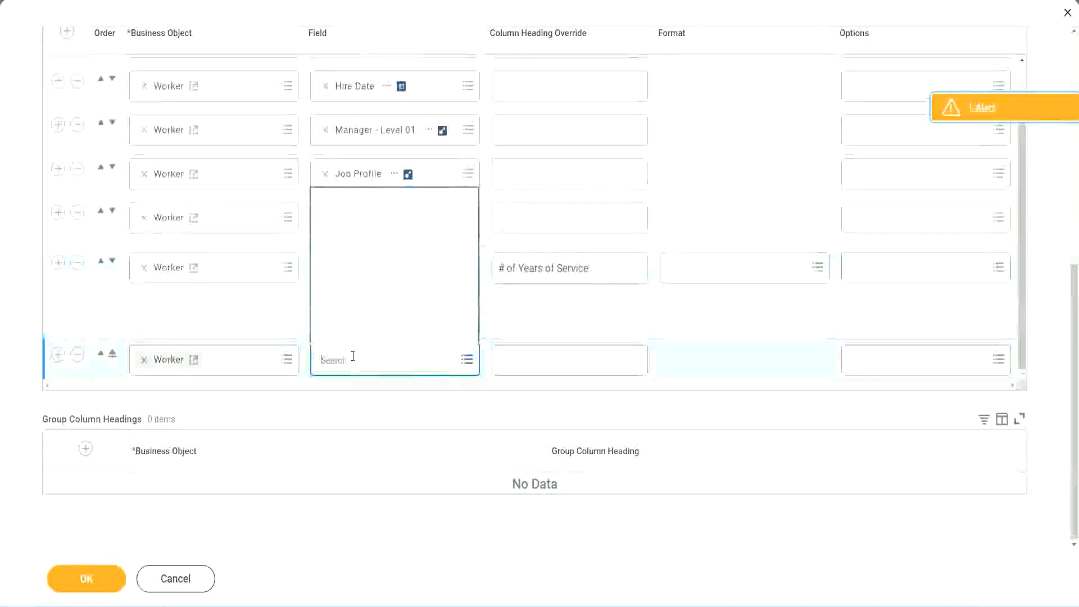
{"action": "key", "text": "ctrl+v"}
{"action": "key", "text": "Return"}
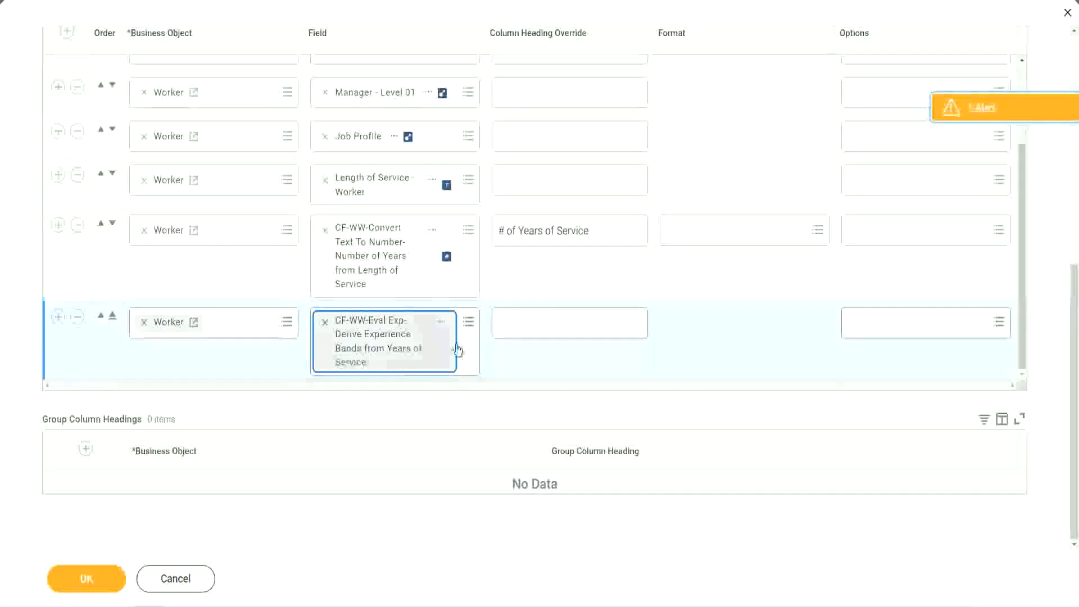
Step: Override the new column's heading with Experience Bands and save the report definition
{"action": "left_click", "coordinate": [550, 323]}
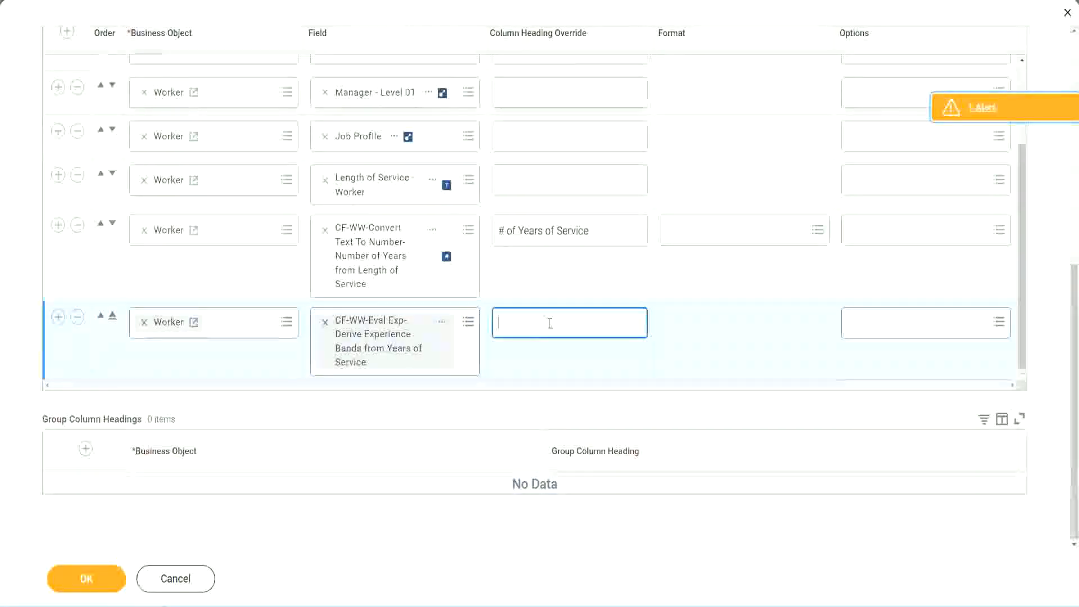
{"action": "type", "text": "E"}
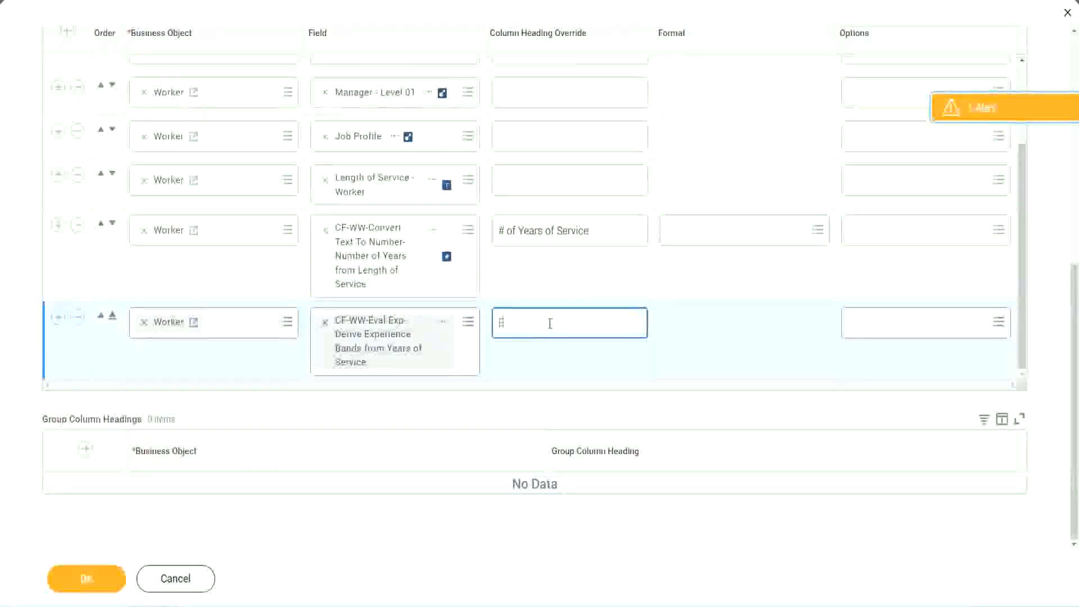
{"action": "type", "text": "xperience"}
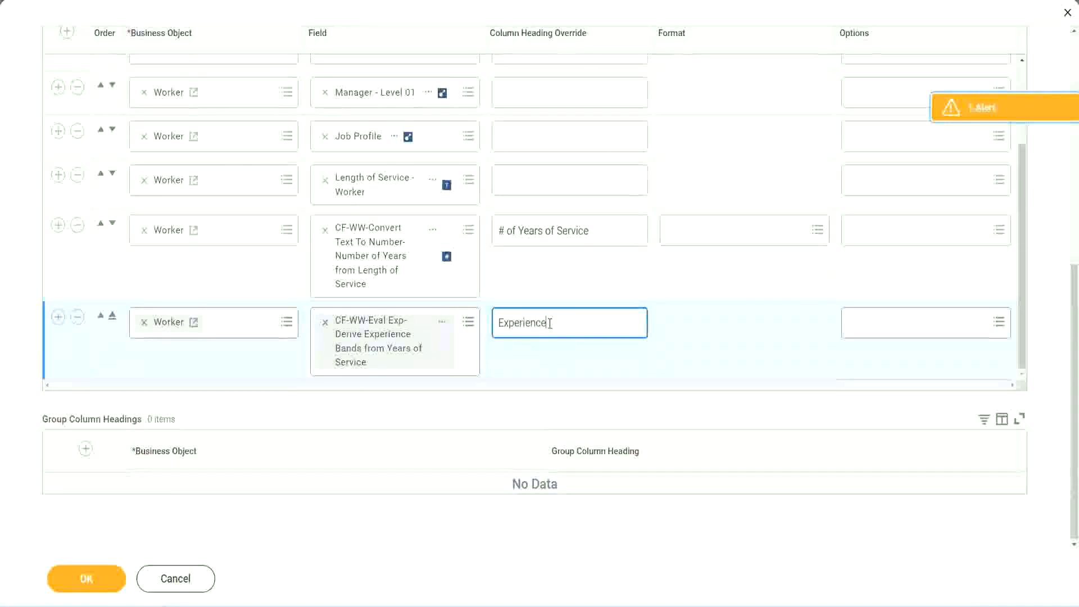
{"action": "type", "text": " Bands"}
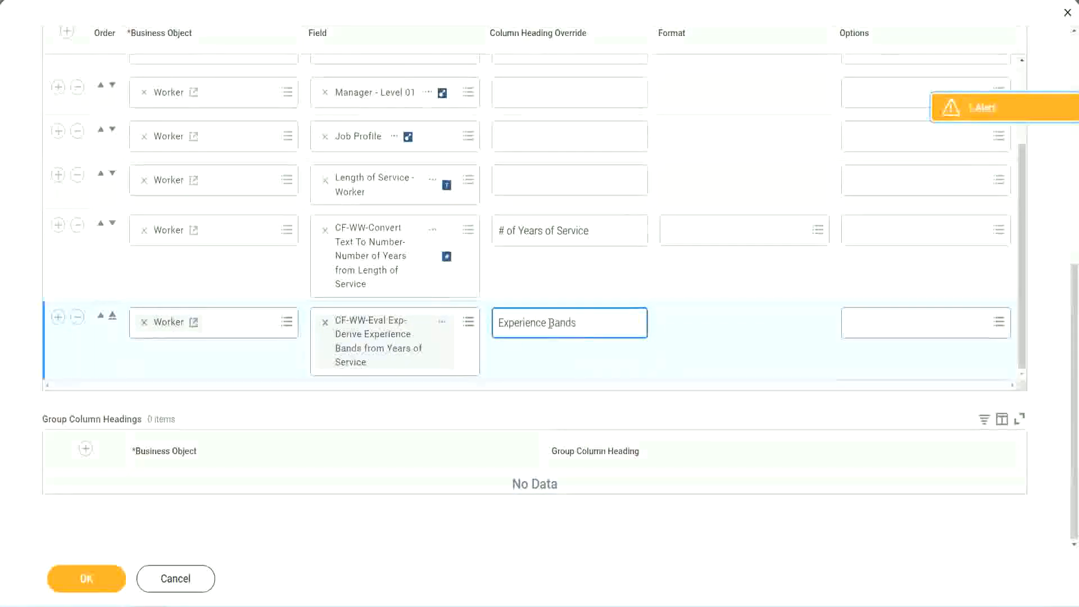
{"action": "left_click", "coordinate": [104, 578]}
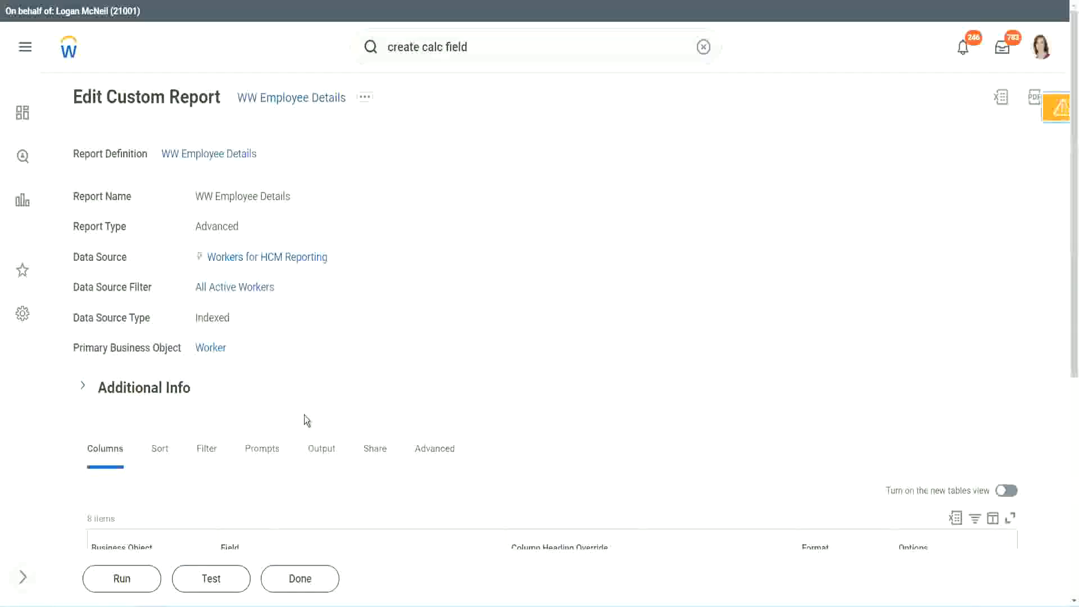
Step: Run the WW Employee Details report with the worker type, employee type and contingent worker type prompts left blank
{"action": "scroll", "coordinate": [337, 386], "scroll_direction": "down", "scroll_amount": 4}
{"action": "left_click", "coordinate": [126, 577]}
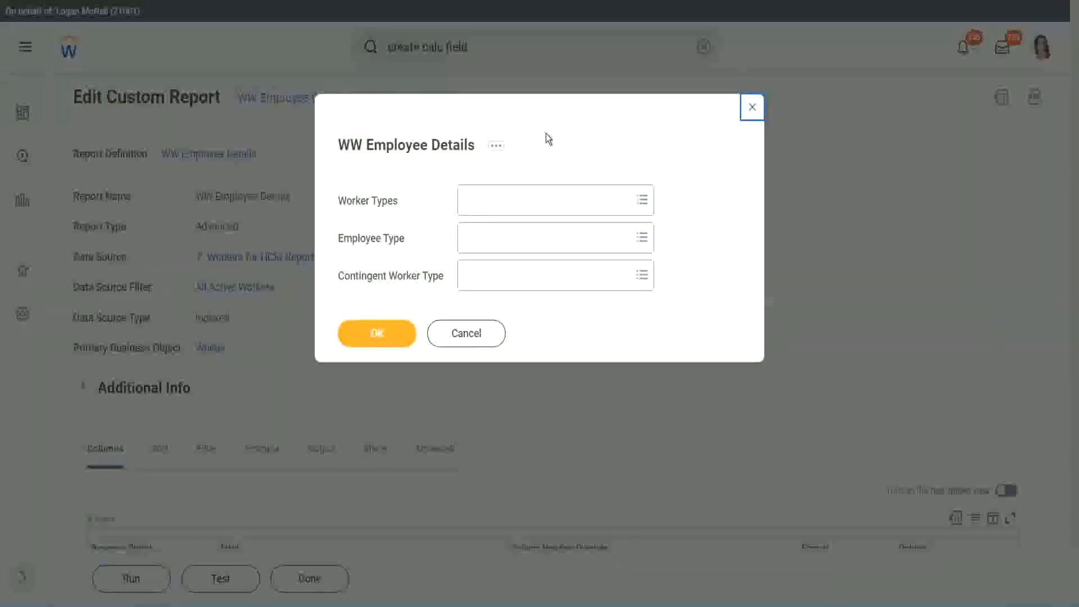
{"action": "left_click", "coordinate": [376, 333]}
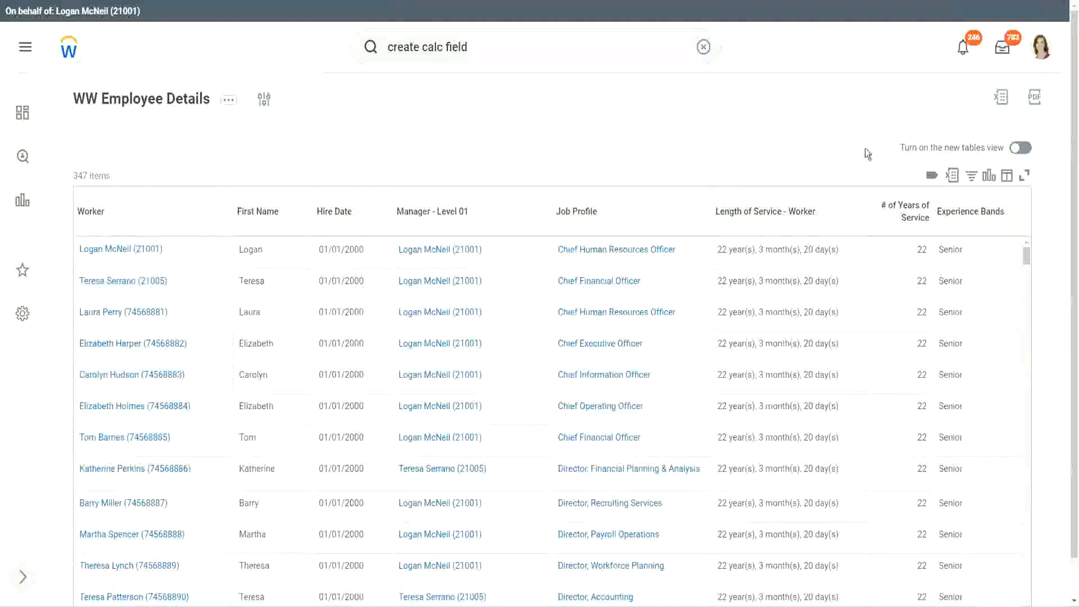
Step: Compare the first worker's years of service with the 16 - 30 years Senior definition in the Notepad++ notes
{"action": "scroll", "coordinate": [916, 209], "scroll_direction": "down", "scroll_amount": 1}
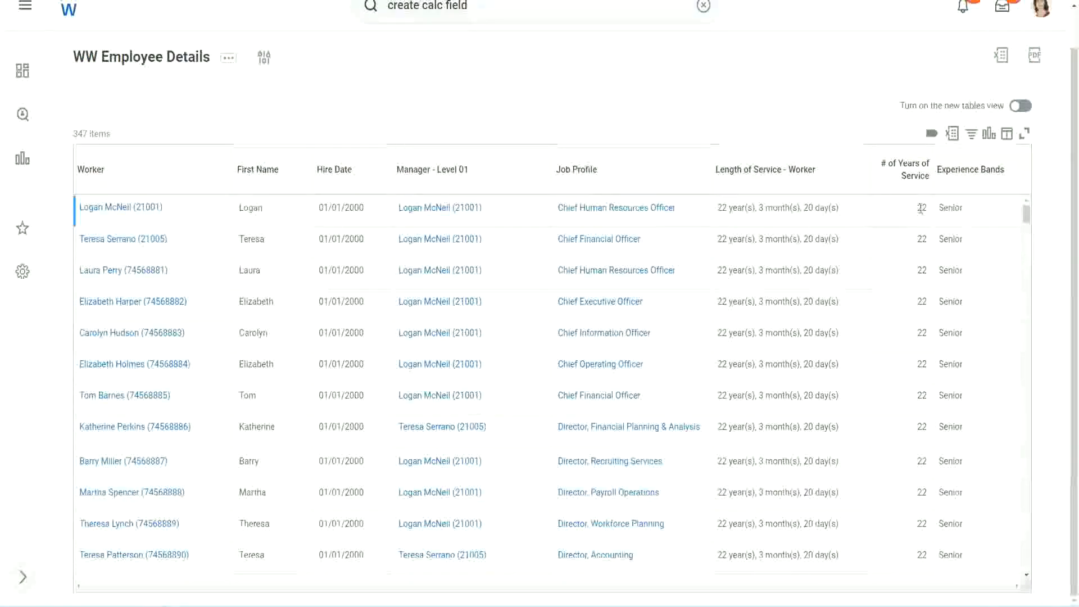
{"action": "left_click_drag", "start_coordinate": [917, 208], "coordinate": [929, 207]}
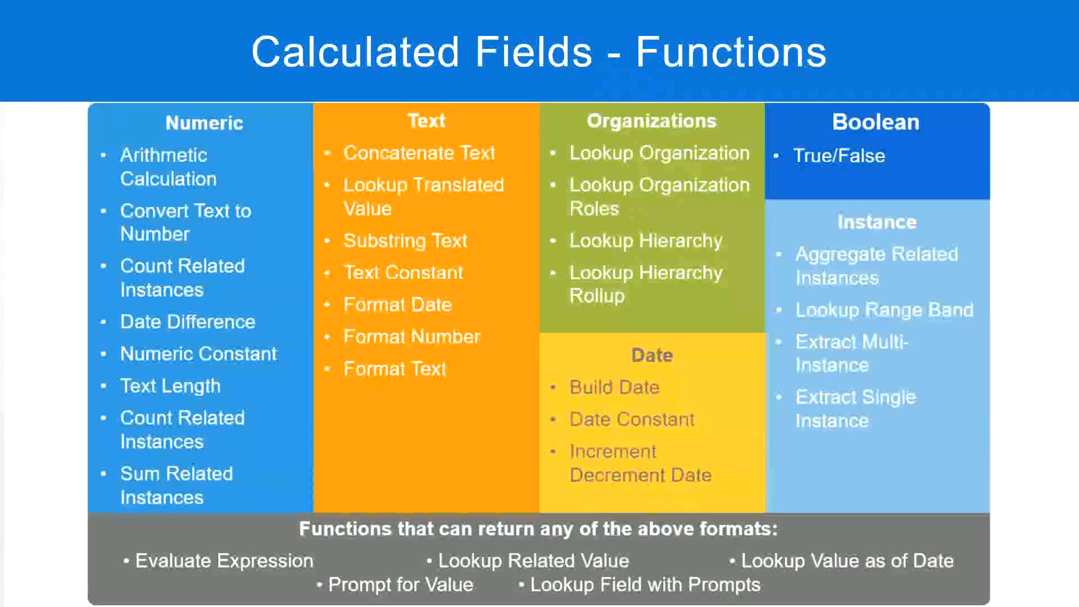
{"action": "key", "text": "alt+Tab"}
{"action": "left_click", "coordinate": [275, 198]}
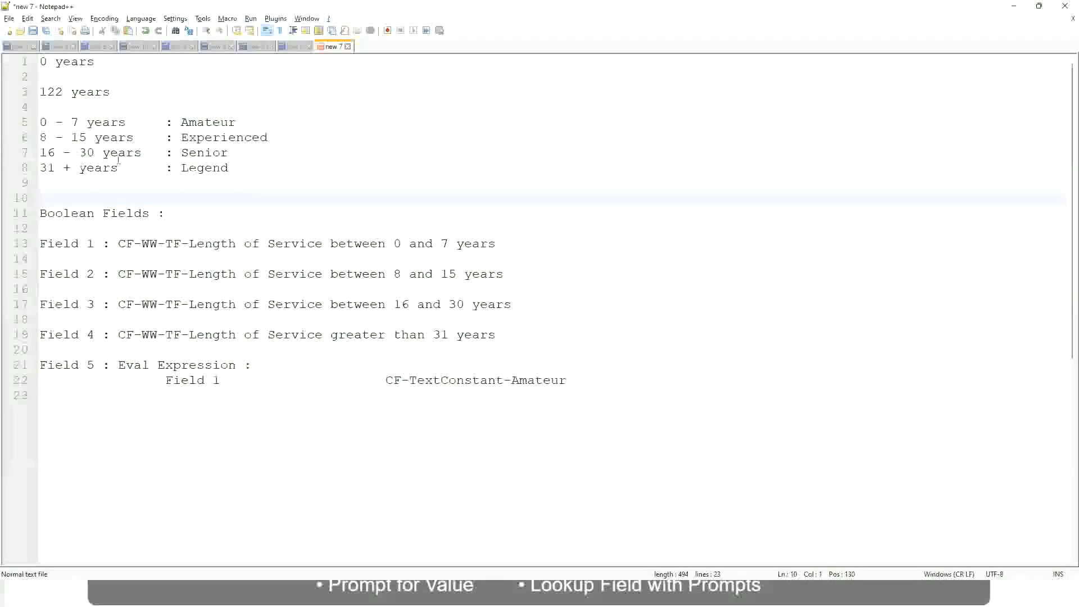
{"action": "left_click", "coordinate": [182, 152]}
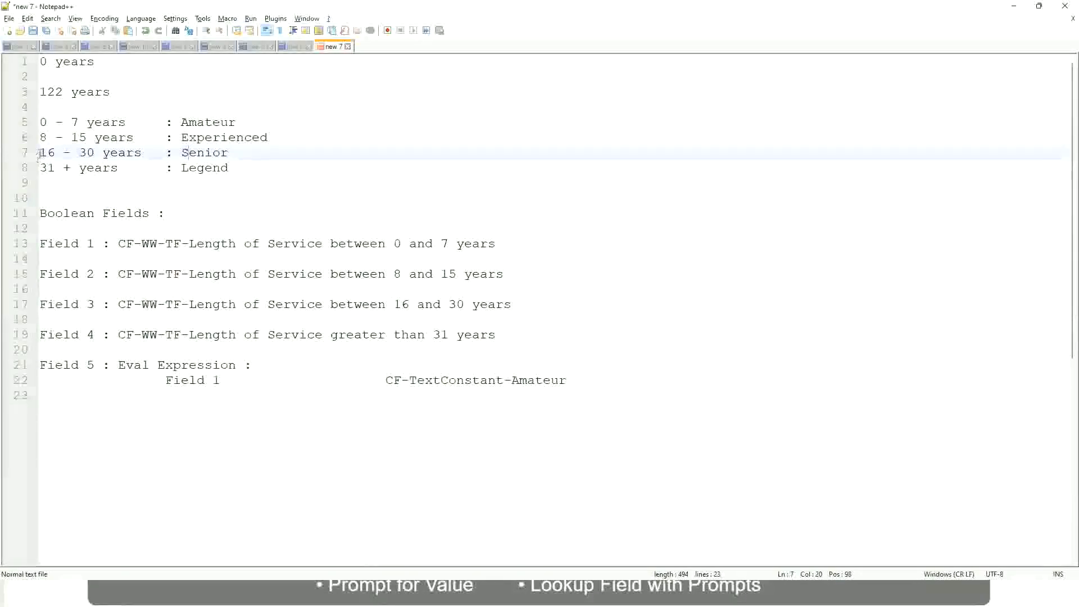
{"action": "left_click_drag", "start_coordinate": [39, 152], "coordinate": [105, 153]}
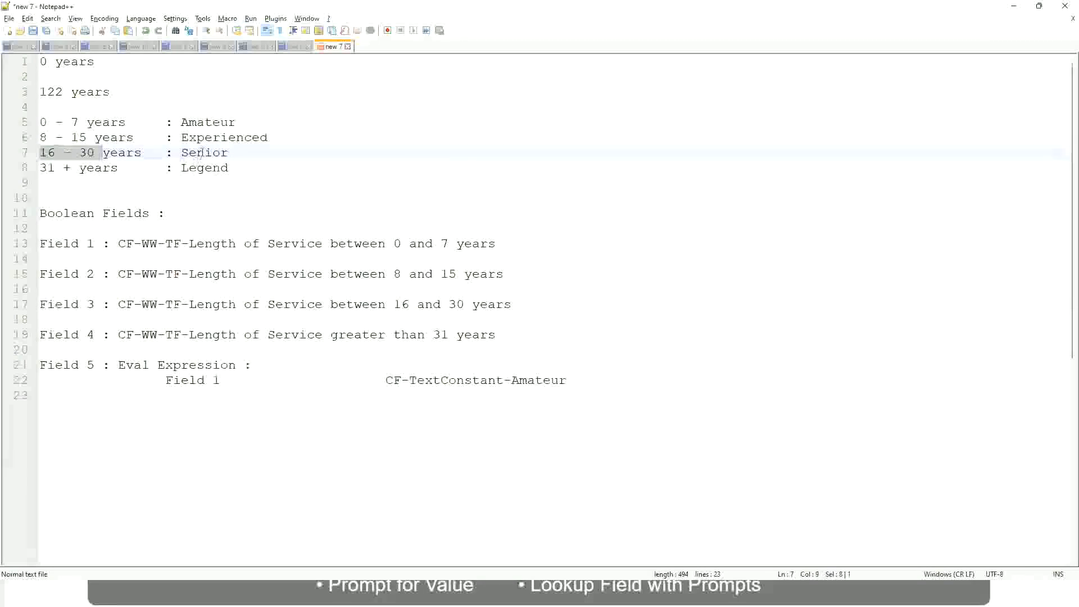
{"action": "double_click", "coordinate": [201, 152]}
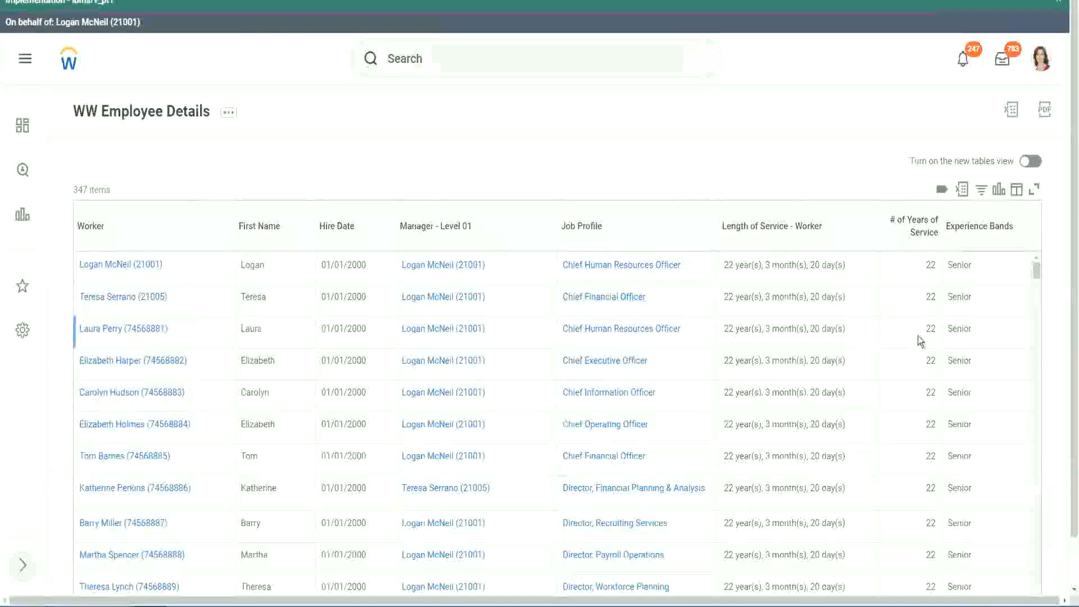
Step: Examine the report rows, comparing the years of service with the experience band for each worker
{"action": "scroll", "coordinate": [927, 338], "scroll_direction": "down", "scroll_amount": 2}
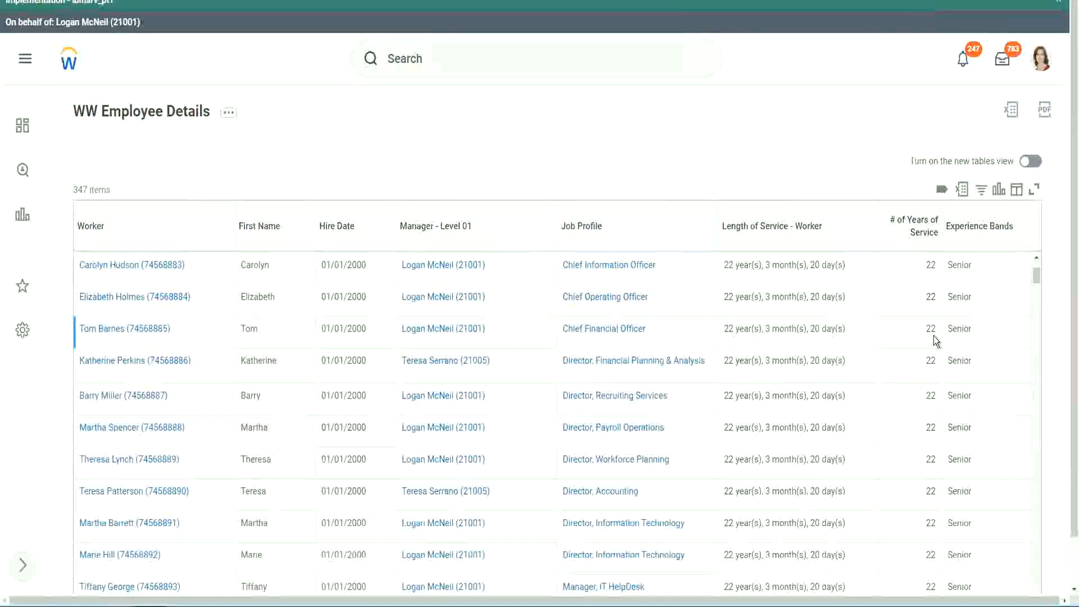
{"action": "scroll", "coordinate": [933, 343], "scroll_direction": "down", "scroll_amount": 5}
{"action": "scroll", "coordinate": [943, 375], "scroll_direction": "down", "scroll_amount": 5}
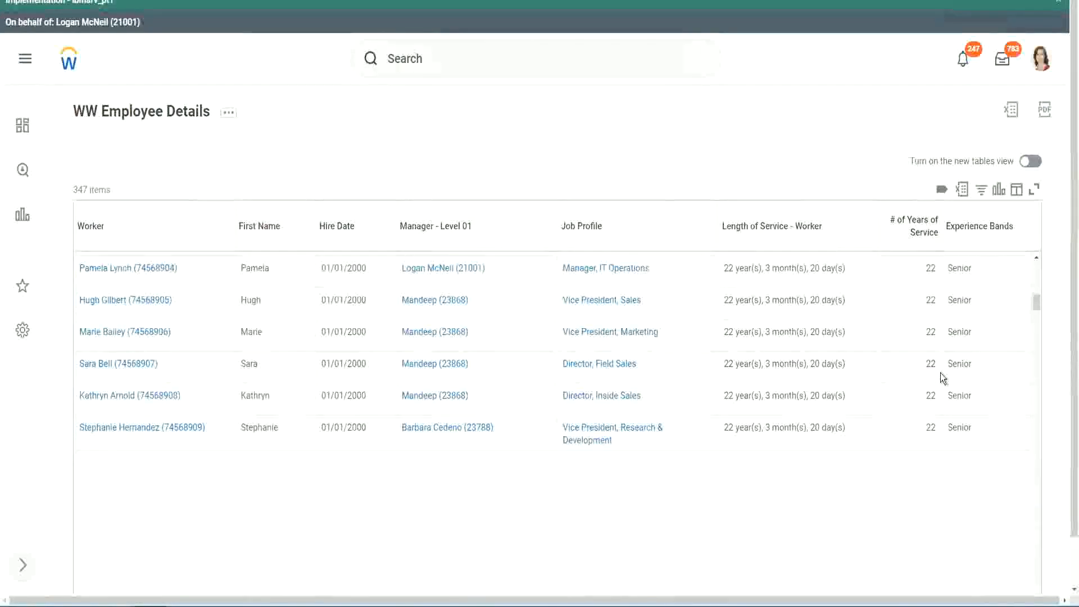
{"action": "scroll", "coordinate": [940, 373], "scroll_direction": "down", "scroll_amount": 3}
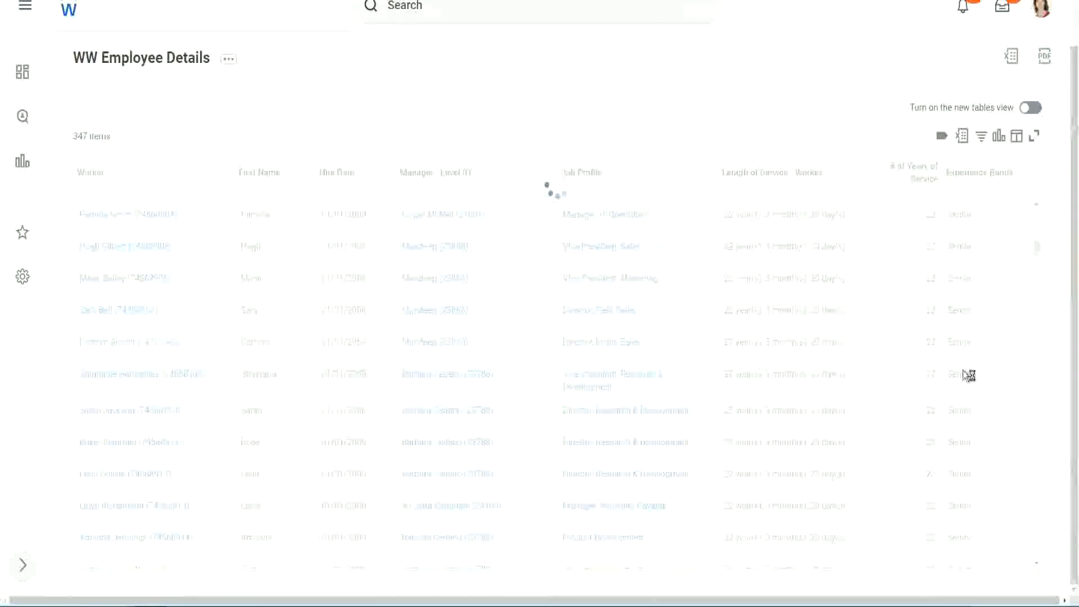
{"action": "scroll", "coordinate": [1000, 316], "scroll_direction": "down", "scroll_amount": 4}
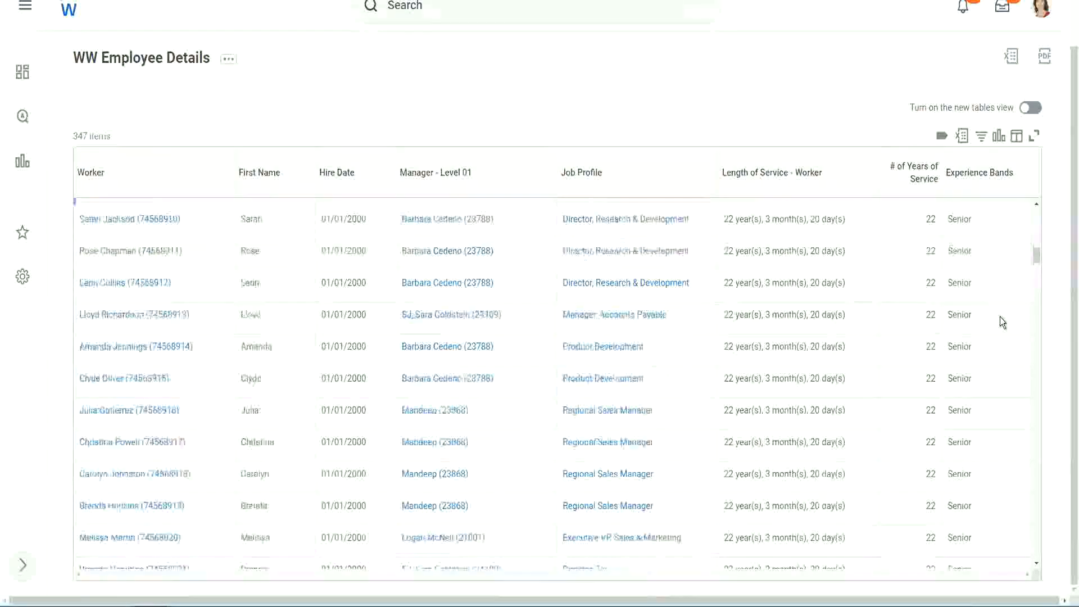
{"action": "scroll", "coordinate": [1000, 316], "scroll_direction": "down", "scroll_amount": 3}
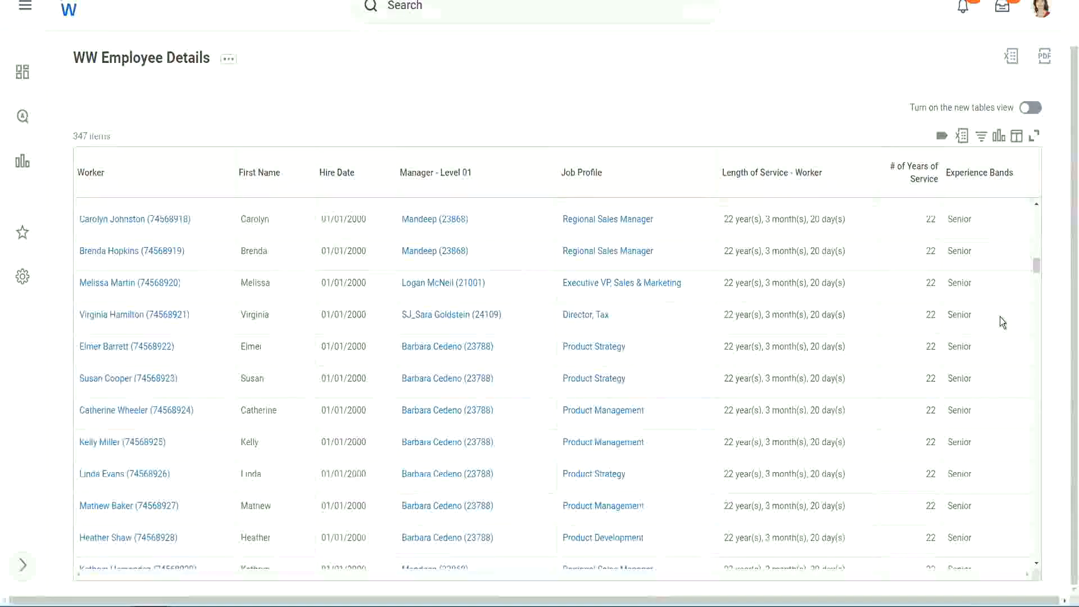
{"action": "scroll", "coordinate": [1000, 316], "scroll_direction": "down", "scroll_amount": 6}
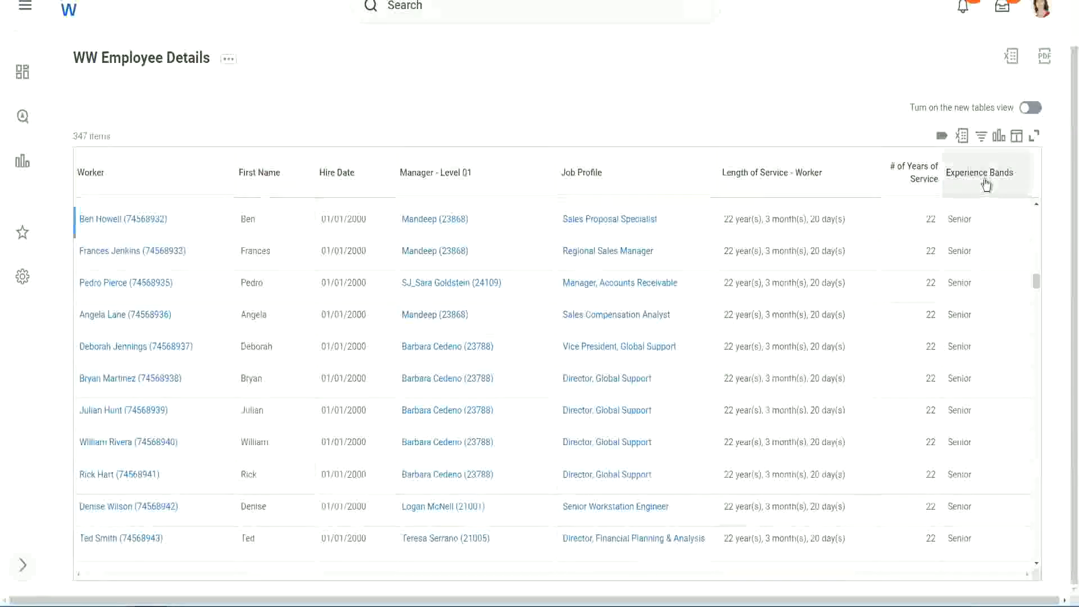
Step: Filter the Experience Bands column for values that contain Amateur
{"action": "left_click", "coordinate": [986, 184]}
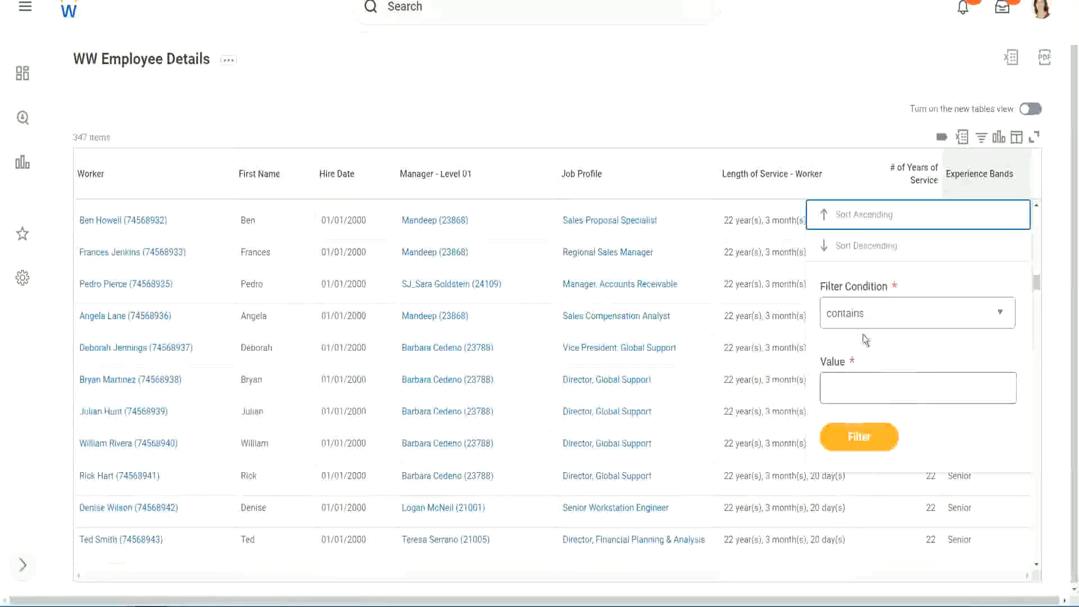
{"action": "left_click", "coordinate": [855, 377]}
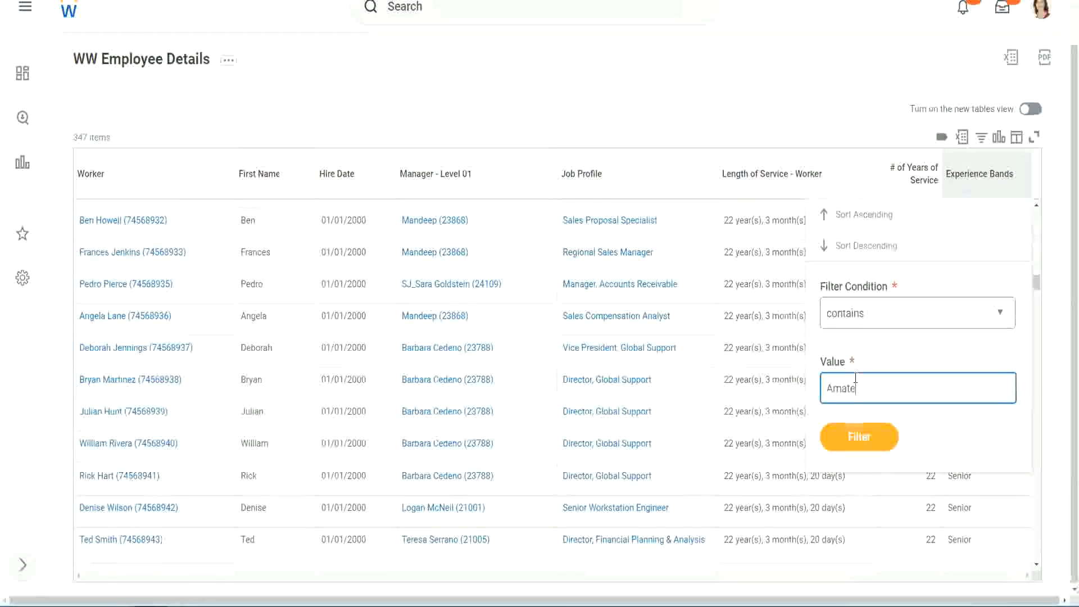
{"action": "left_click", "coordinate": [851, 440]}
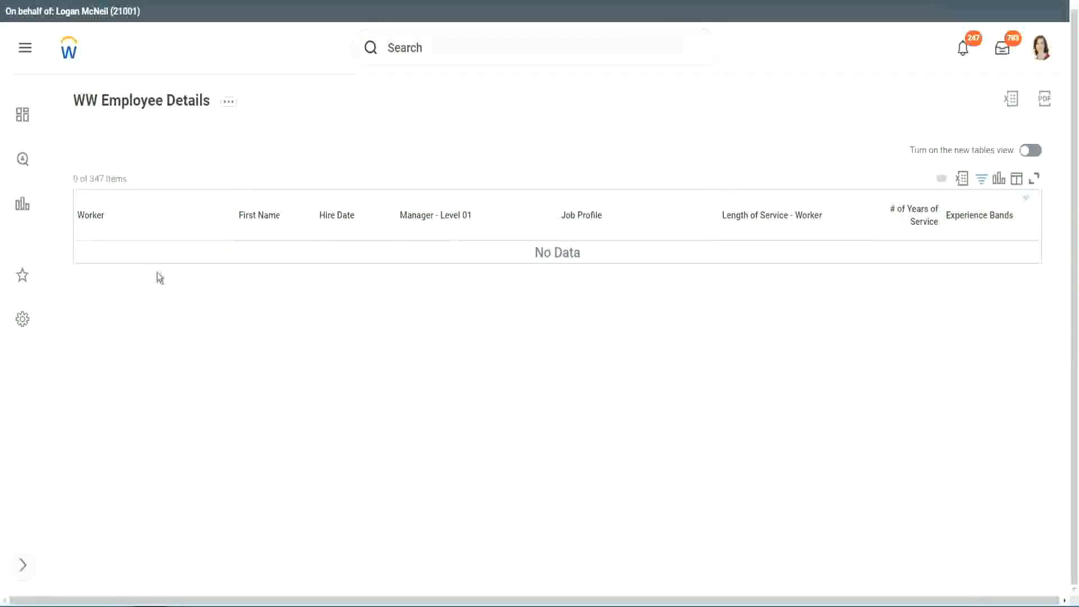
Step: Change the Experience Bands column filter so that only Legend workers are listed
{"action": "left_click", "coordinate": [977, 216]}
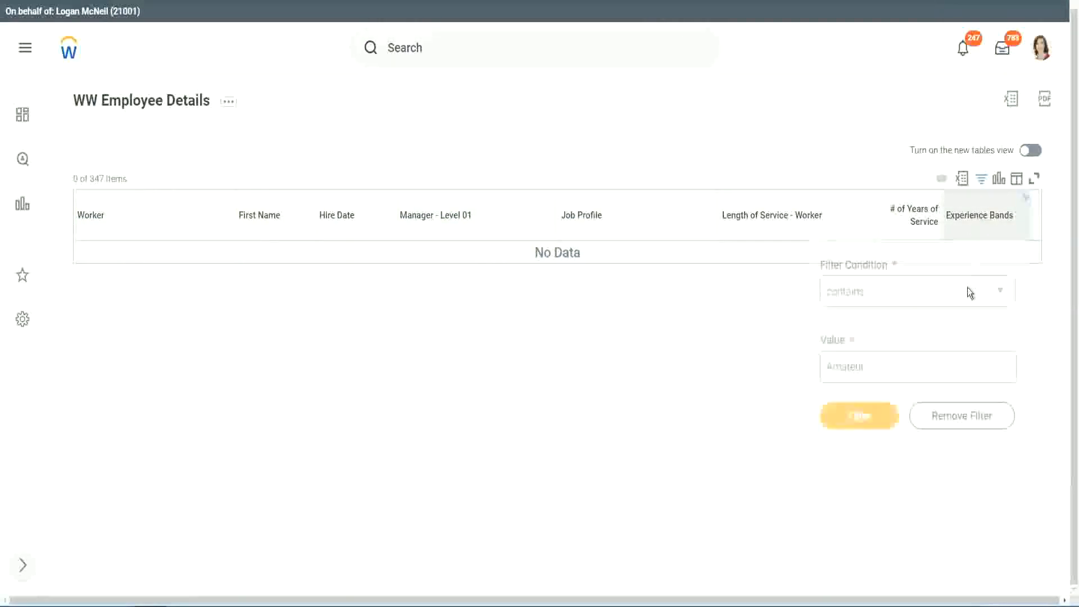
{"action": "left_click", "coordinate": [871, 366]}
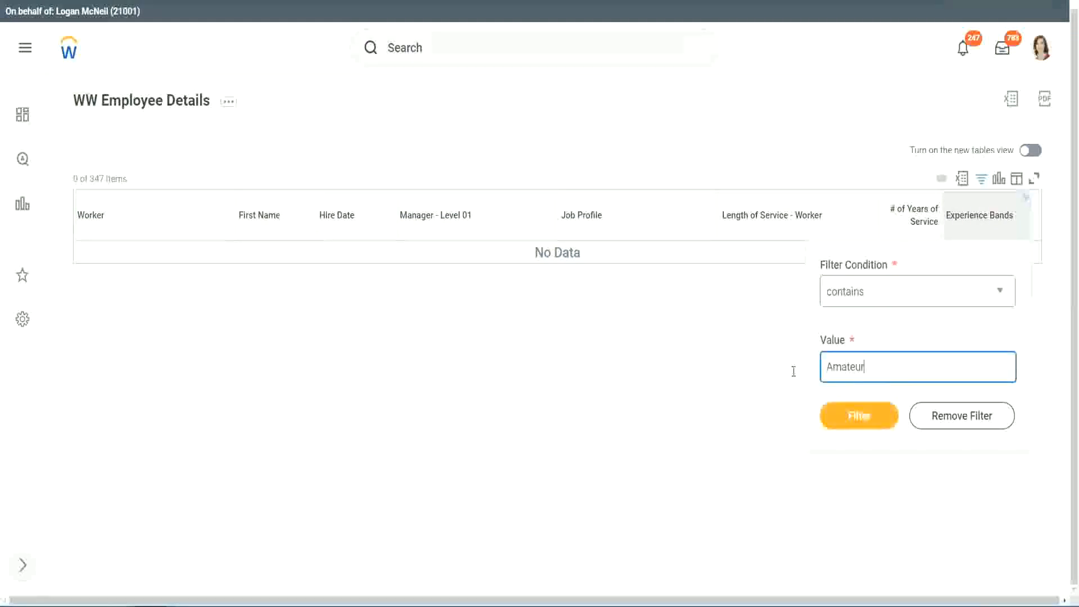
{"action": "left_click_drag", "start_coordinate": [793, 370], "coordinate": [771, 369]}
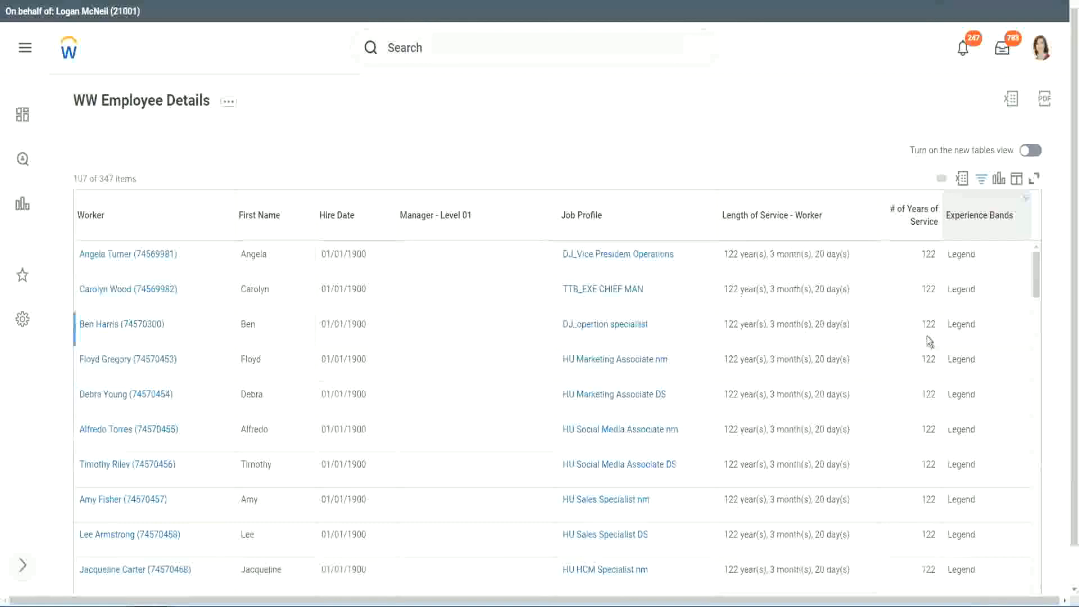
Step: Check the hire dates and years of service of the Legend workers down to the last rows of the filtered report
{"action": "scroll", "coordinate": [928, 340], "scroll_direction": "down", "scroll_amount": 10}
{"action": "scroll", "coordinate": [926, 336], "scroll_direction": "down", "scroll_amount": 5}
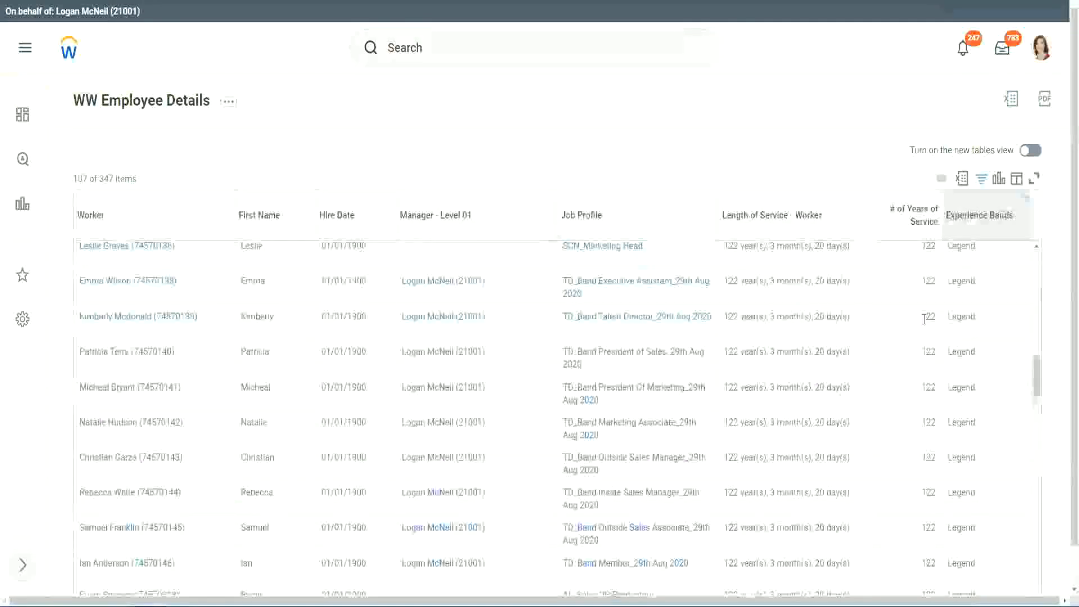
{"action": "scroll", "coordinate": [923, 319], "scroll_direction": "down", "scroll_amount": 10}
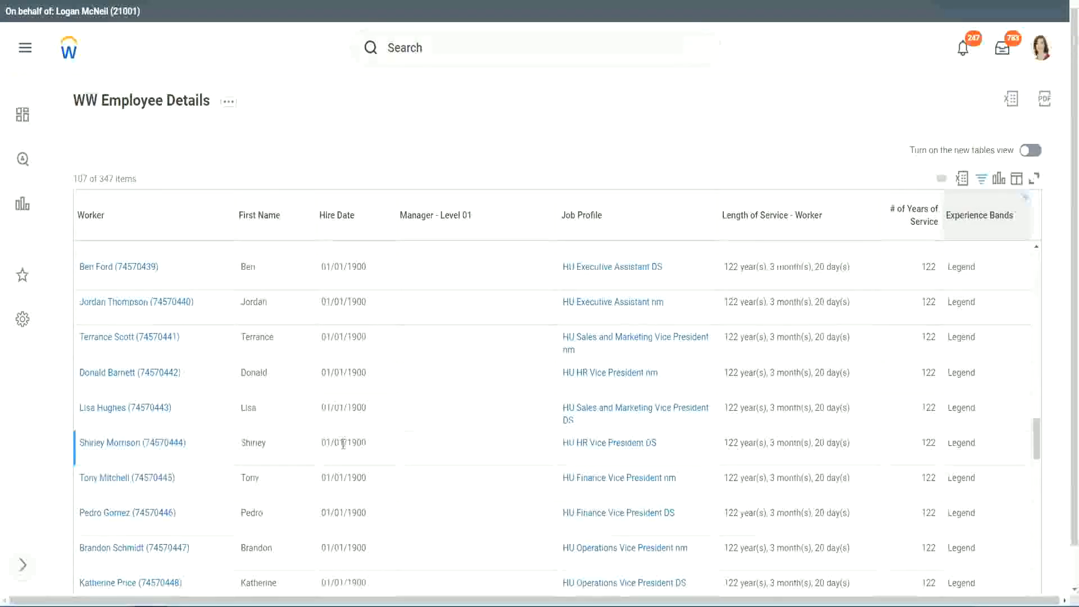
{"action": "double_click", "coordinate": [353, 441]}
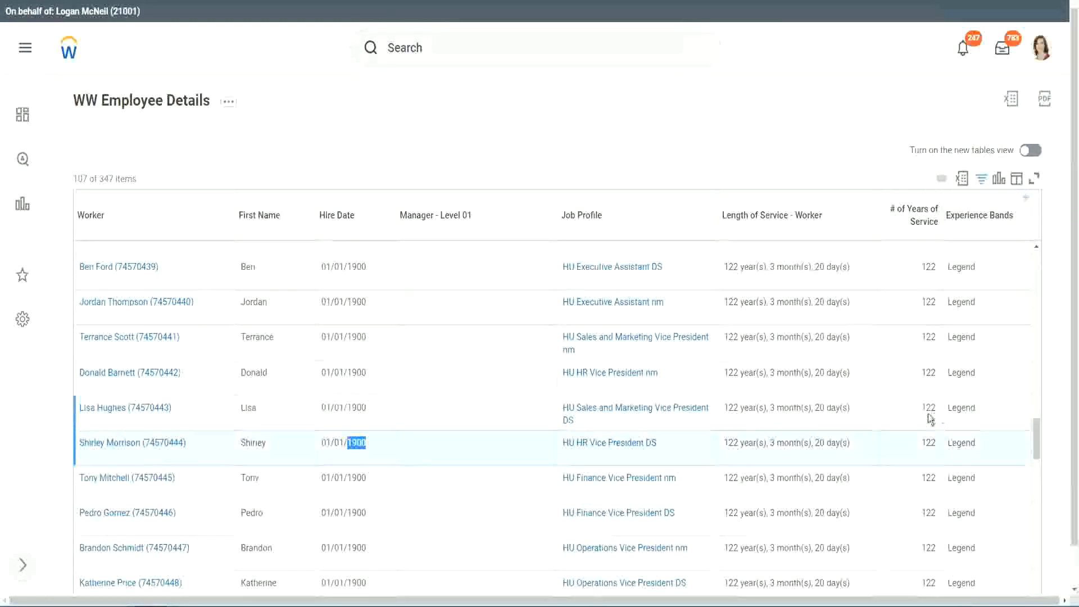
{"action": "scroll", "coordinate": [922, 427], "scroll_direction": "down", "scroll_amount": 1}
{"action": "scroll", "coordinate": [918, 423], "scroll_direction": "down", "scroll_amount": 5}
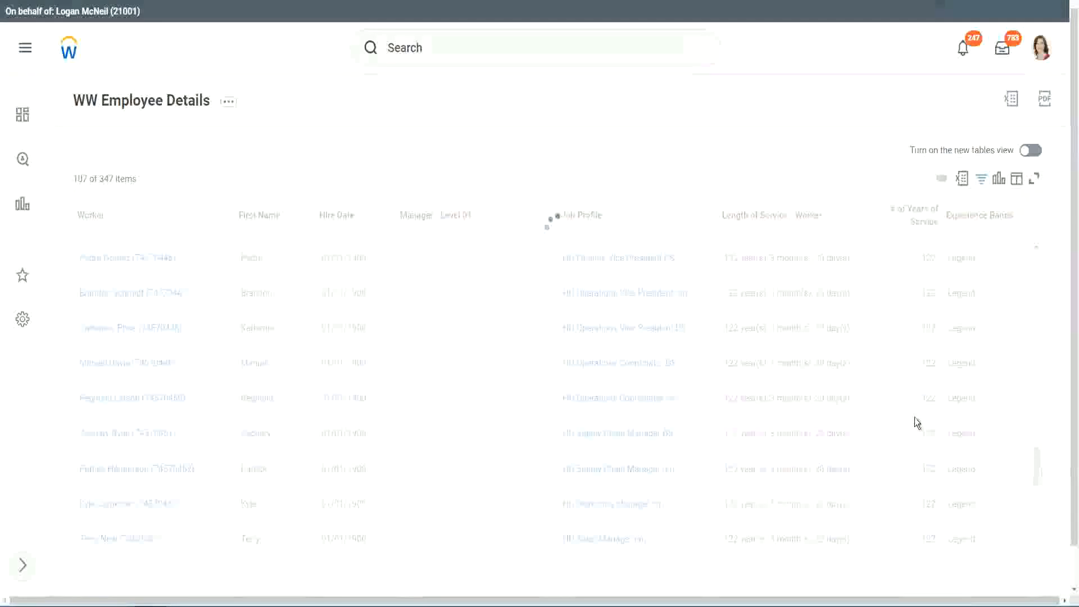
{"action": "scroll", "coordinate": [915, 417], "scroll_direction": "down", "scroll_amount": 3}
{"action": "scroll", "coordinate": [915, 417], "scroll_direction": "down", "scroll_amount": 10}
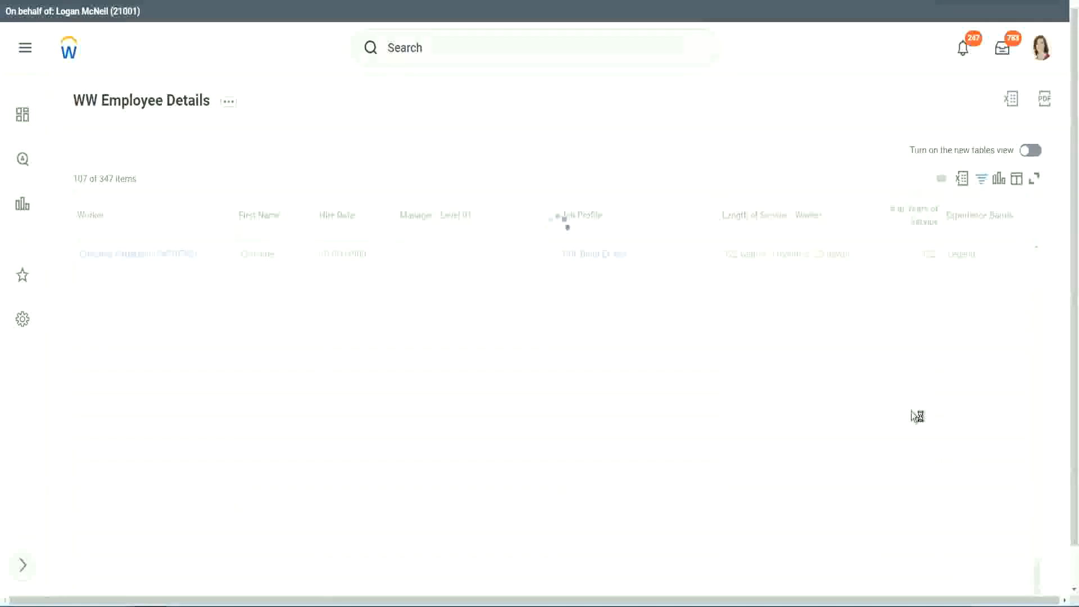
{"action": "scroll", "coordinate": [899, 370], "scroll_direction": "down", "scroll_amount": 2}
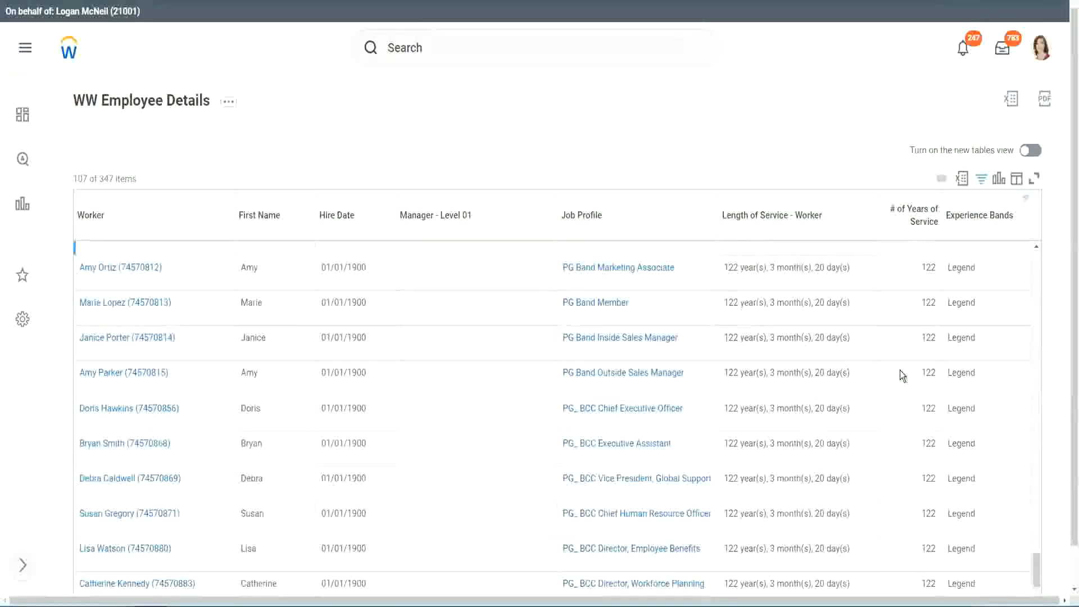
{"action": "scroll", "coordinate": [900, 371], "scroll_direction": "down", "scroll_amount": 2}
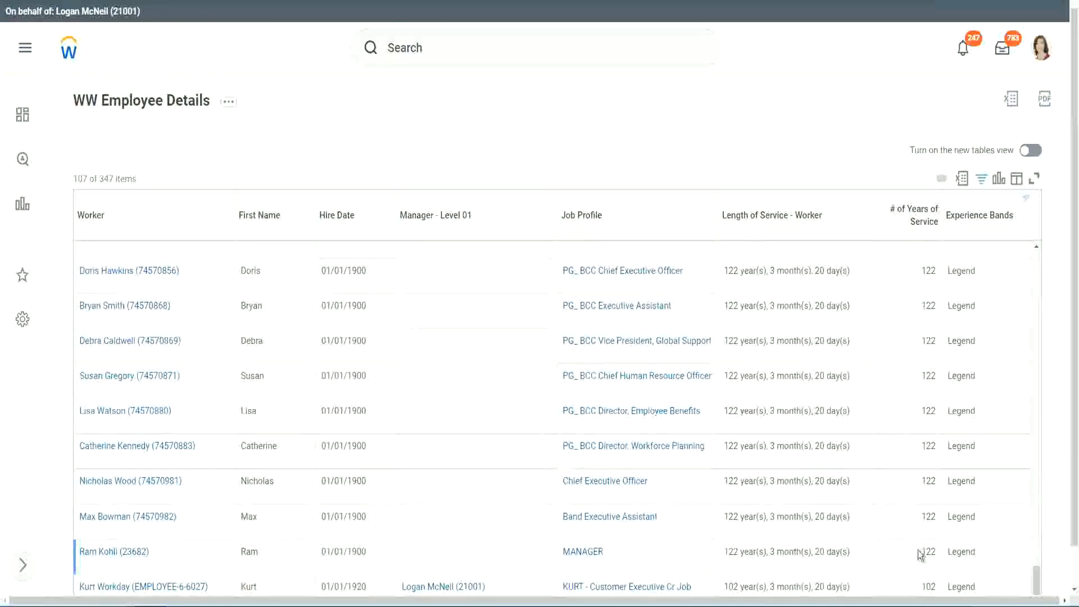
{"action": "double_click", "coordinate": [927, 586]}
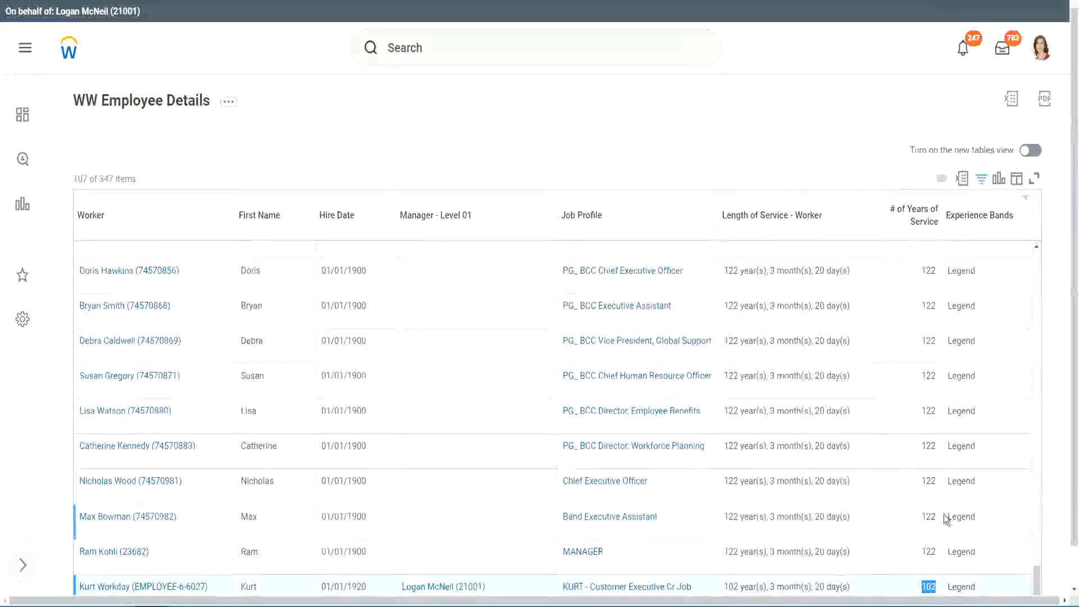
Step: Change the Experience Bands column filter to values that contain Experienced
{"action": "left_click_drag", "start_coordinate": [927, 480], "coordinate": [936, 481]}
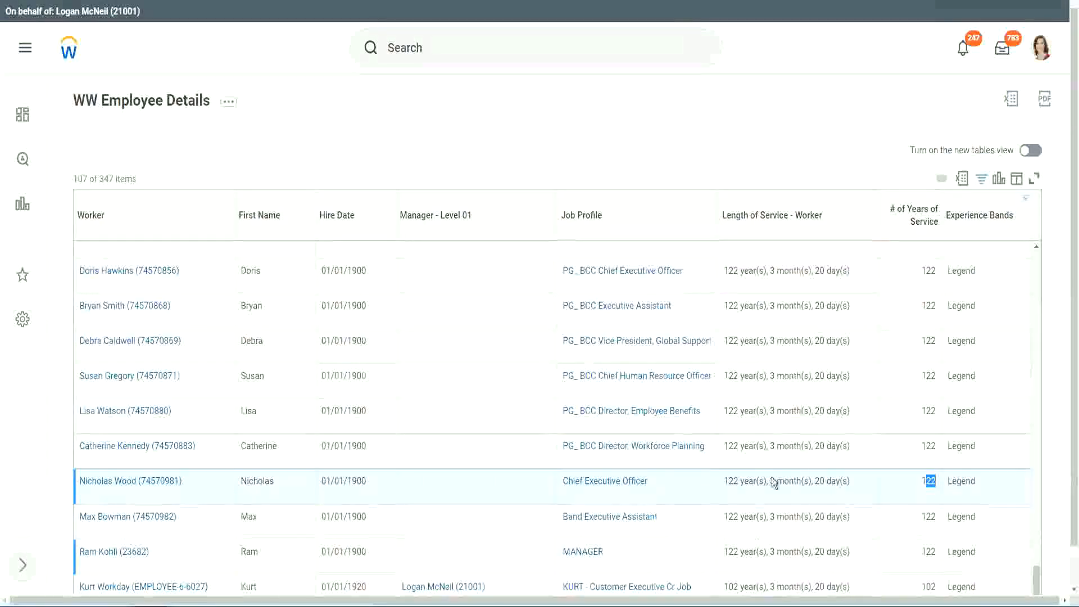
{"action": "left_click", "coordinate": [906, 447]}
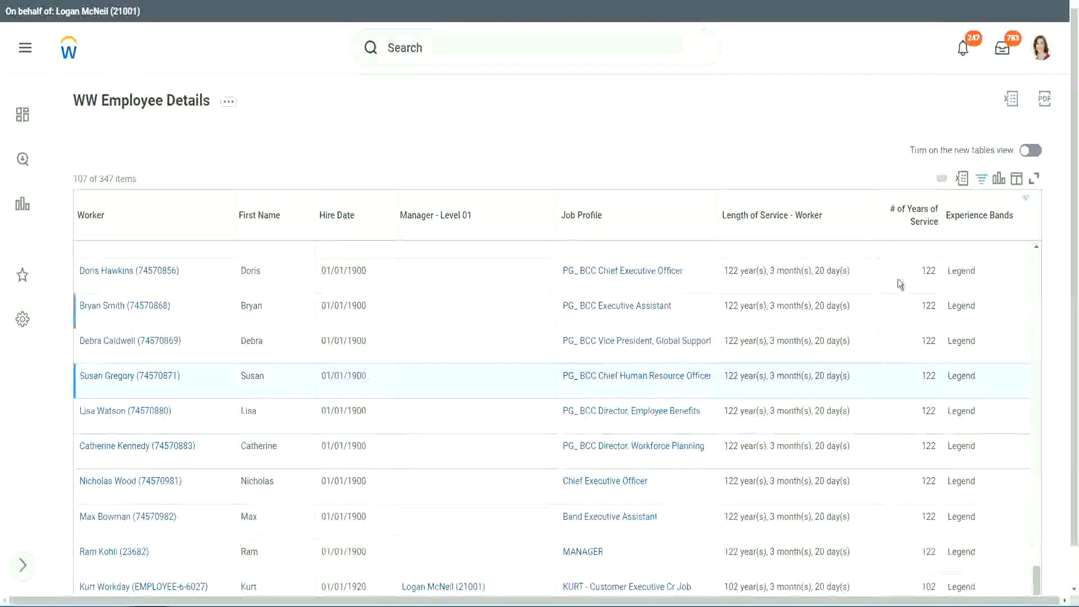
{"action": "left_click", "coordinate": [986, 221]}
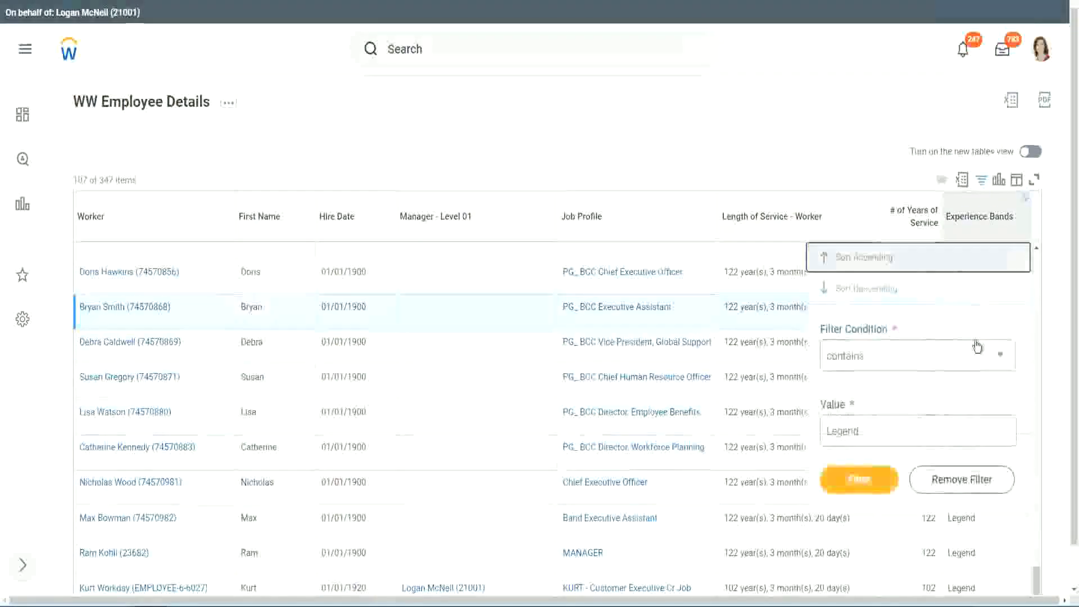
{"action": "left_click", "coordinate": [884, 431]}
{"action": "key", "text": "ctrl+a"}
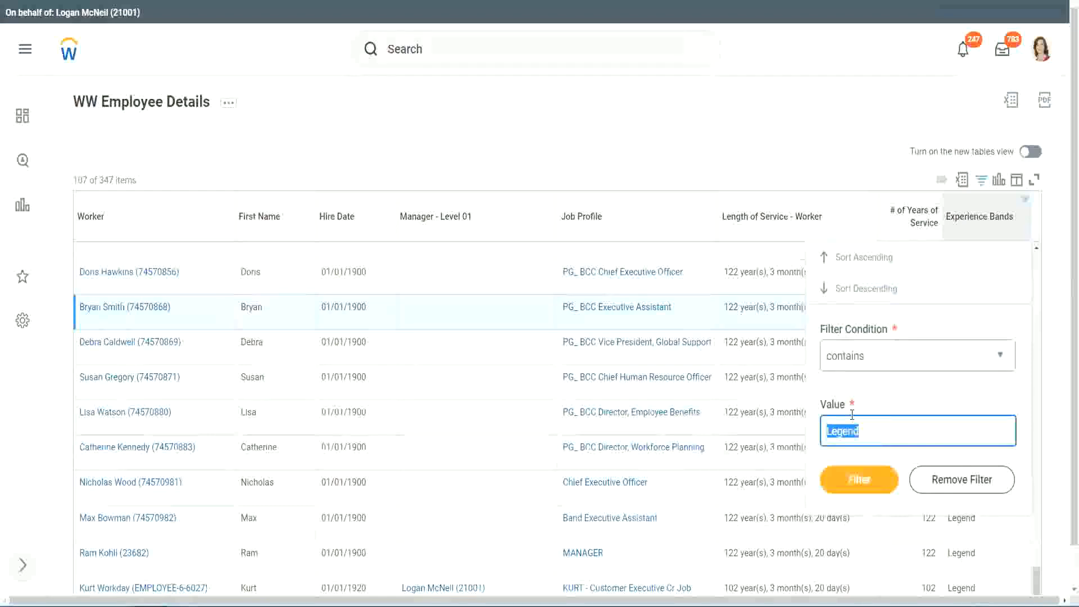
{"action": "type", "text": "Ex"}
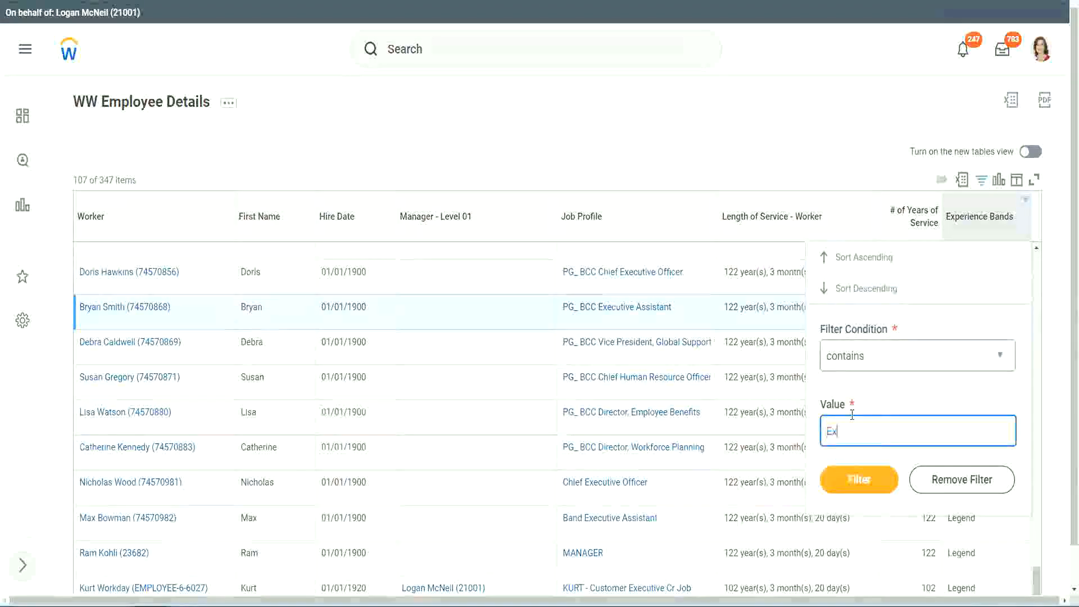
{"action": "type", "text": "per"}
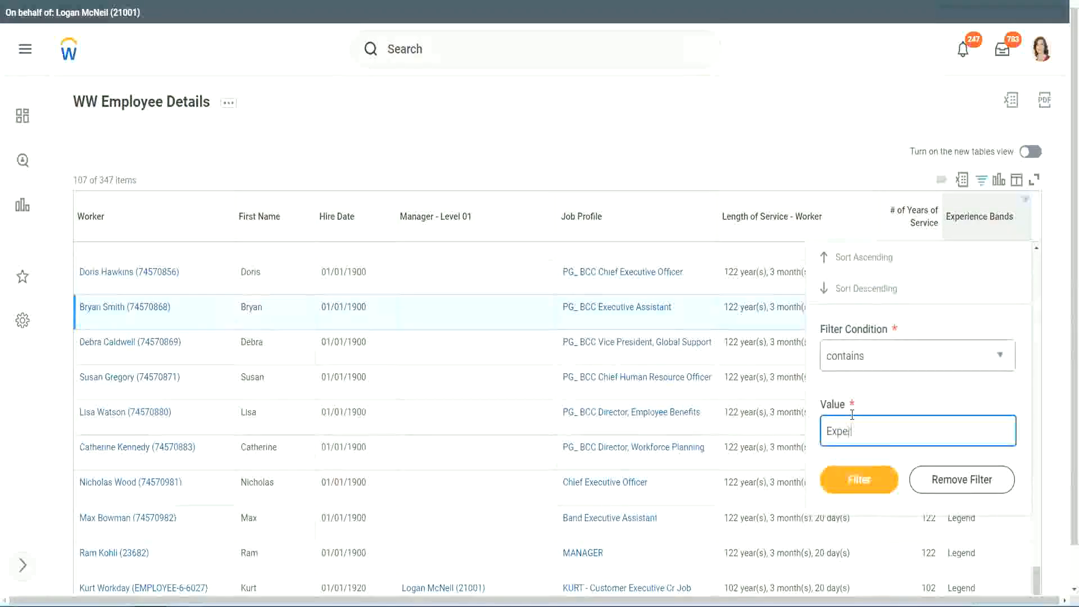
{"action": "type", "text": "ienced"}
{"action": "left_click", "coordinate": [866, 478]}
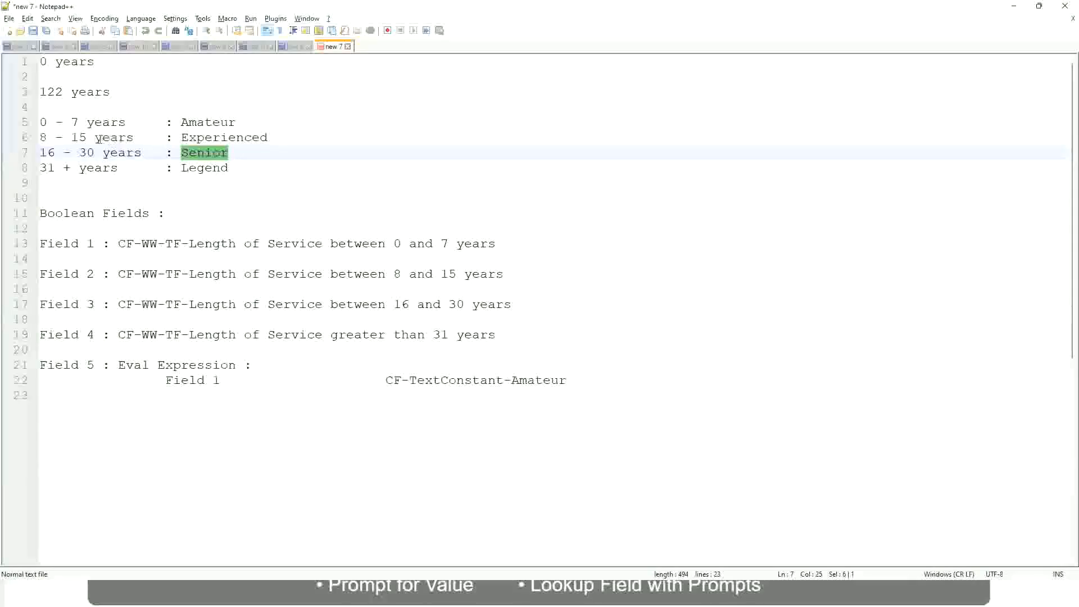
Step: Check the year range defined for the Experienced band in the Notepad++ notes and return to the Workday report
{"action": "left_click", "coordinate": [79, 138]}
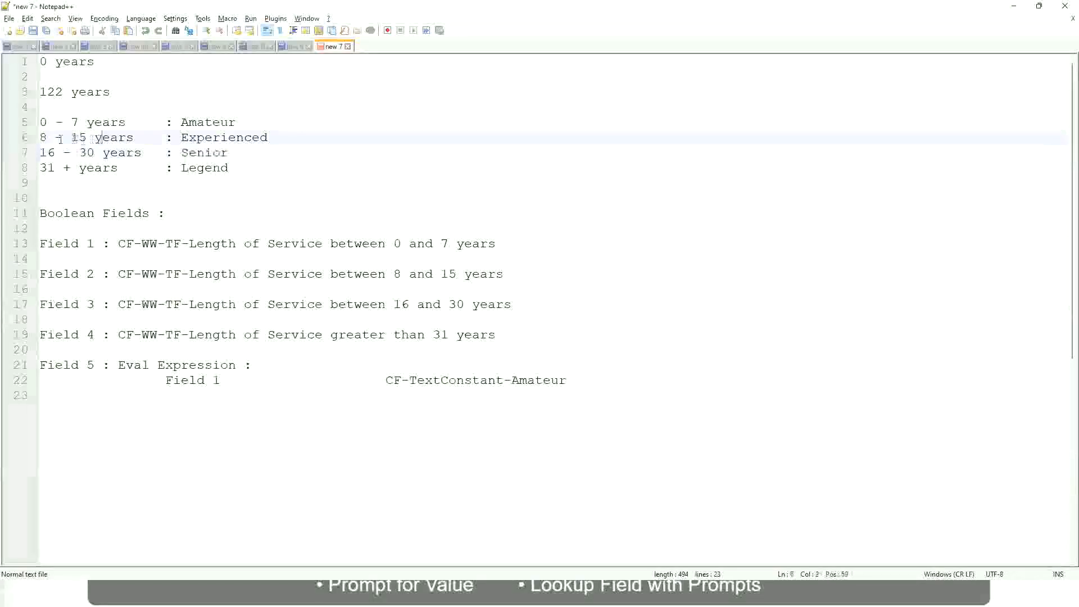
{"action": "left_click_drag", "start_coordinate": [48, 138], "coordinate": [87, 138]}
{"action": "left_click", "coordinate": [90, 138]}
{"action": "left_click", "coordinate": [125, 137]}
{"action": "key", "text": "alt+Tab"}
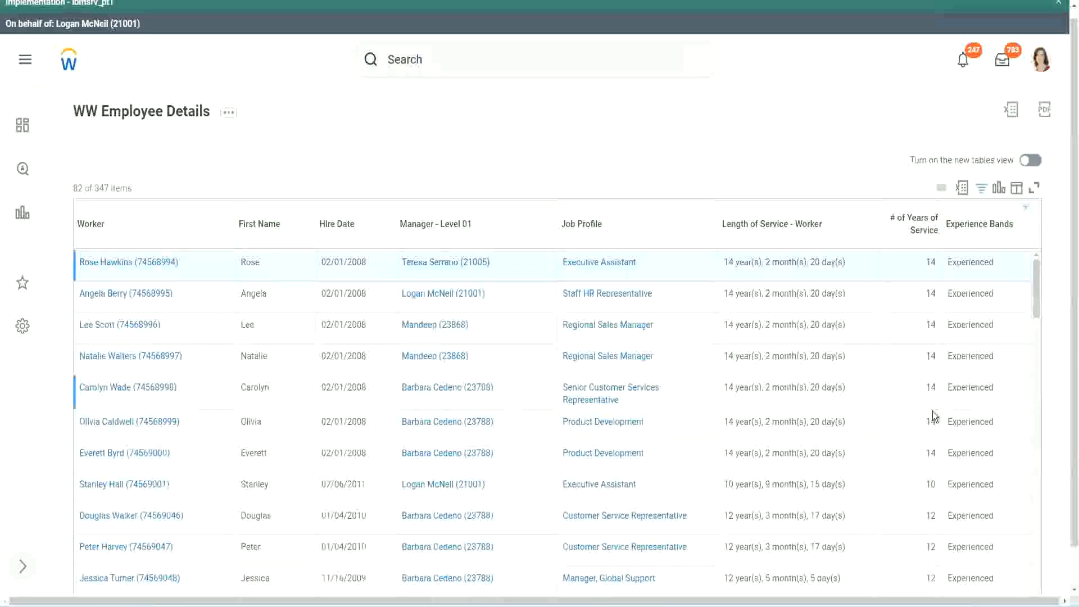
Step: Compare the number of years of service with the experience band down the rows of the Experienced workers
{"action": "scroll", "coordinate": [931, 413], "scroll_direction": "down", "scroll_amount": 3}
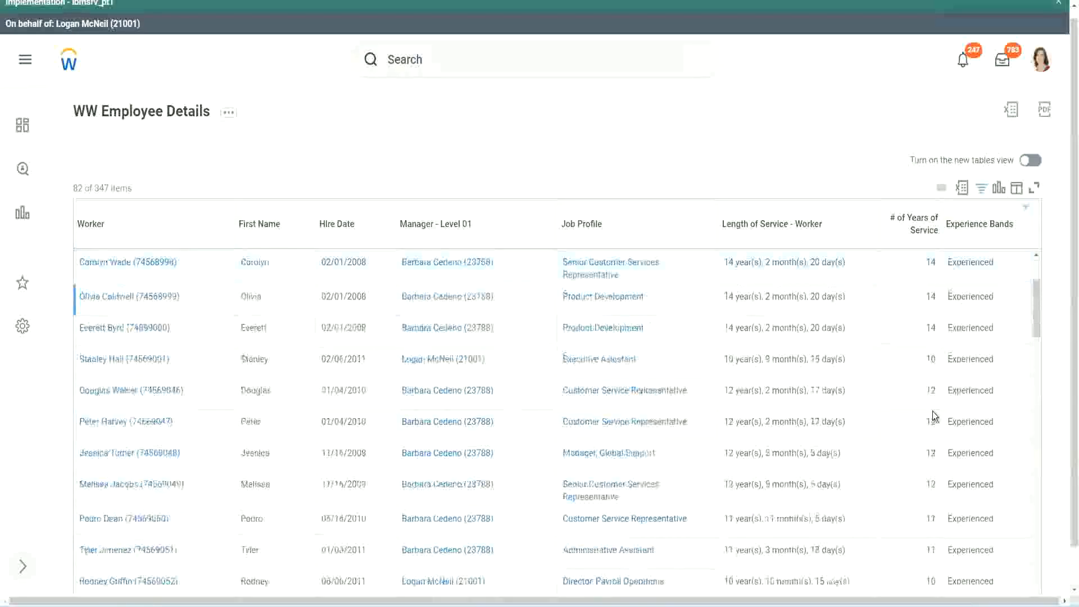
{"action": "double_click", "coordinate": [929, 296]}
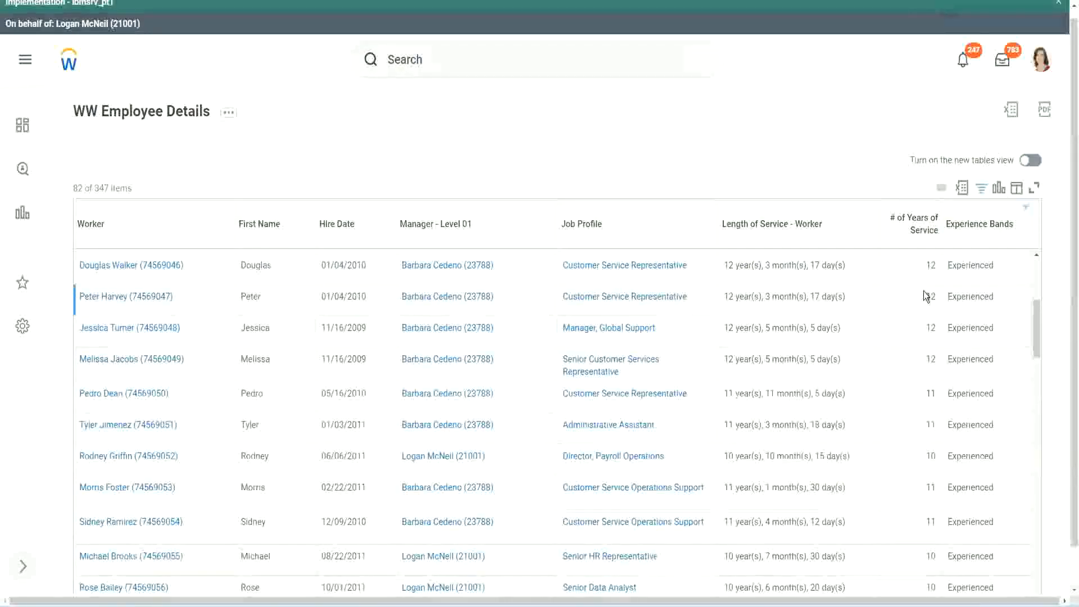
{"action": "double_click", "coordinate": [961, 296]}
{"action": "scroll", "coordinate": [922, 455], "scroll_direction": "down", "scroll_amount": 3}
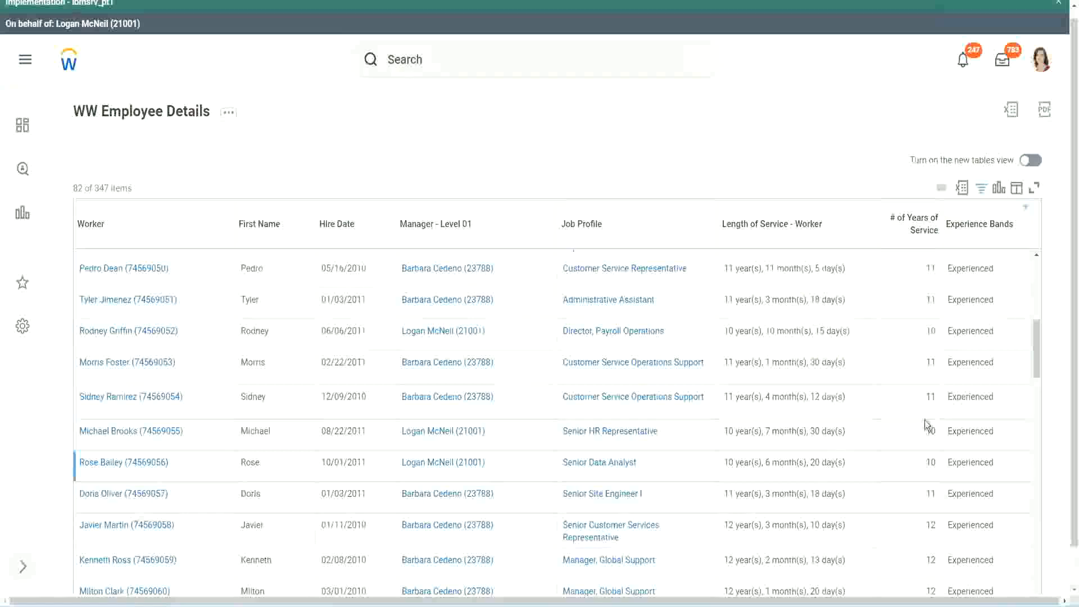
{"action": "left_click", "coordinate": [928, 396]}
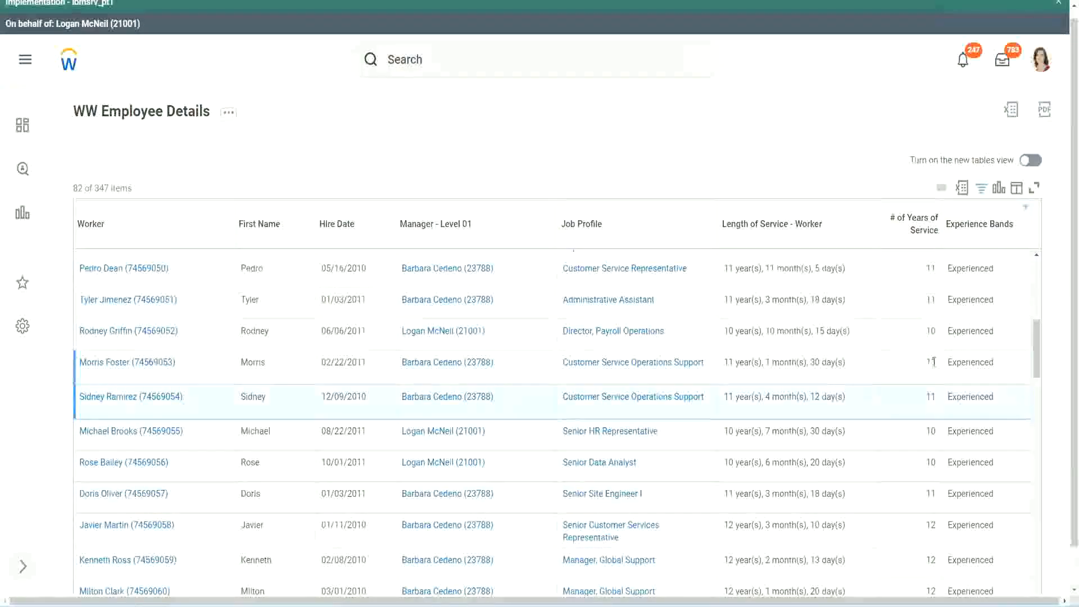
{"action": "left_click", "coordinate": [958, 360]}
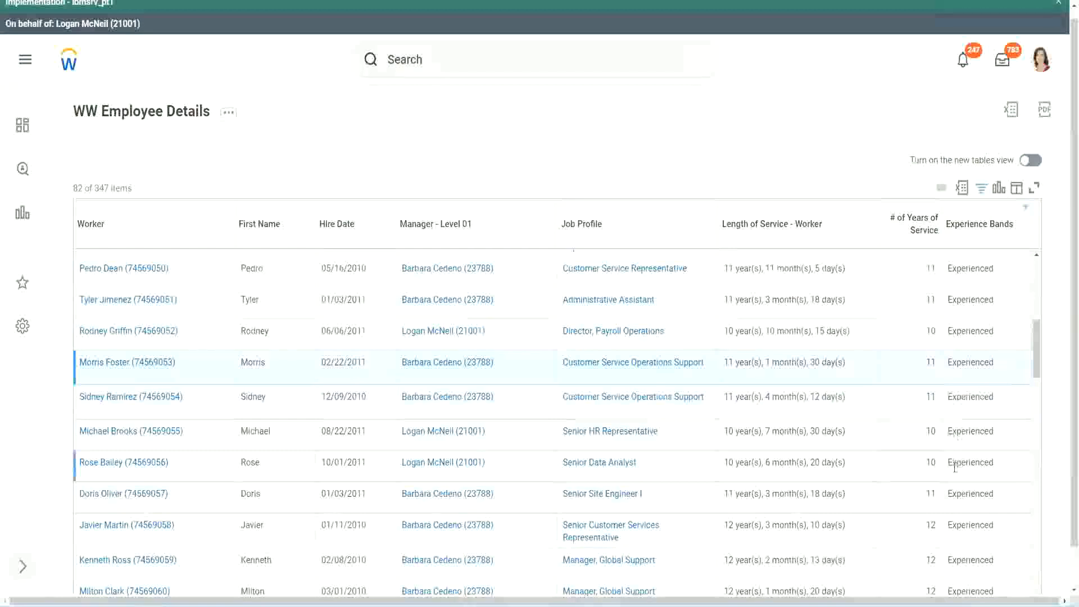
{"action": "scroll", "coordinate": [953, 466], "scroll_direction": "down", "scroll_amount": 7}
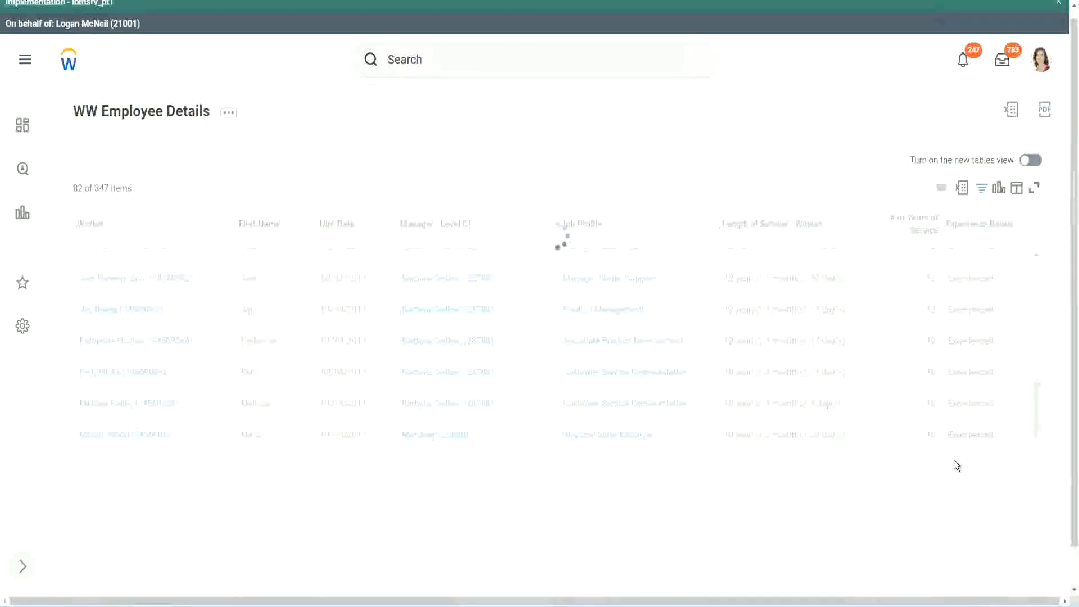